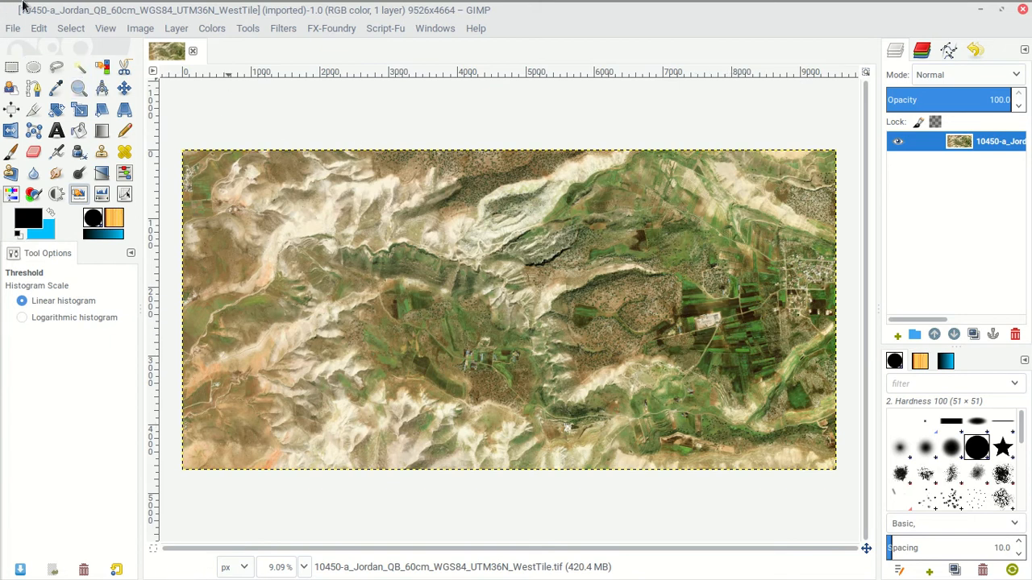
# - Crop the image to a rectangle of about 1245 × 775 px around the pale walled compound and its surrounding farm fields
pyautogui.click(79, 88)
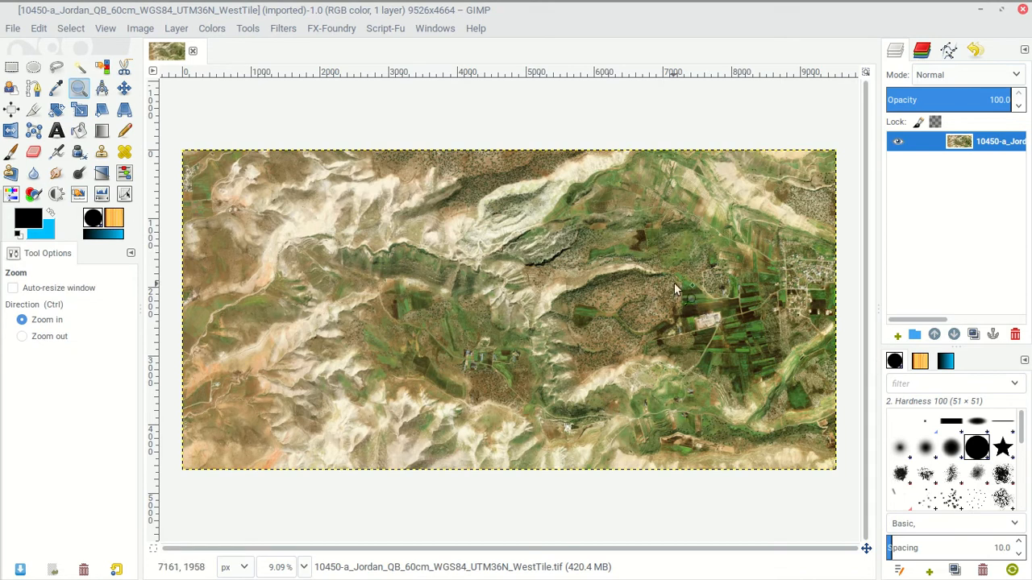
pyautogui.moveTo(674, 272); pyautogui.dragTo(790, 379)
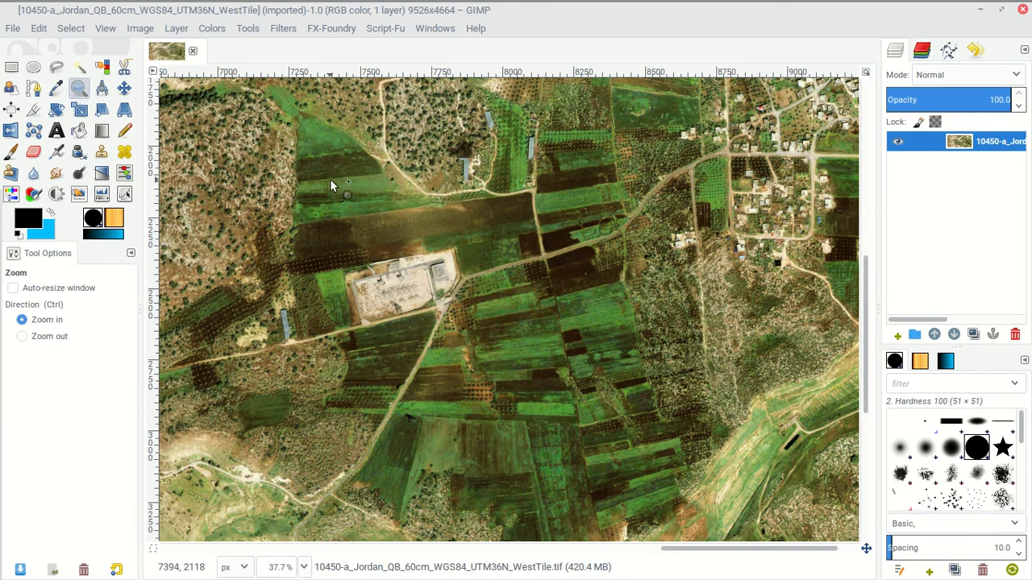
pyautogui.moveTo(305, 151); pyautogui.dragTo(625, 450)
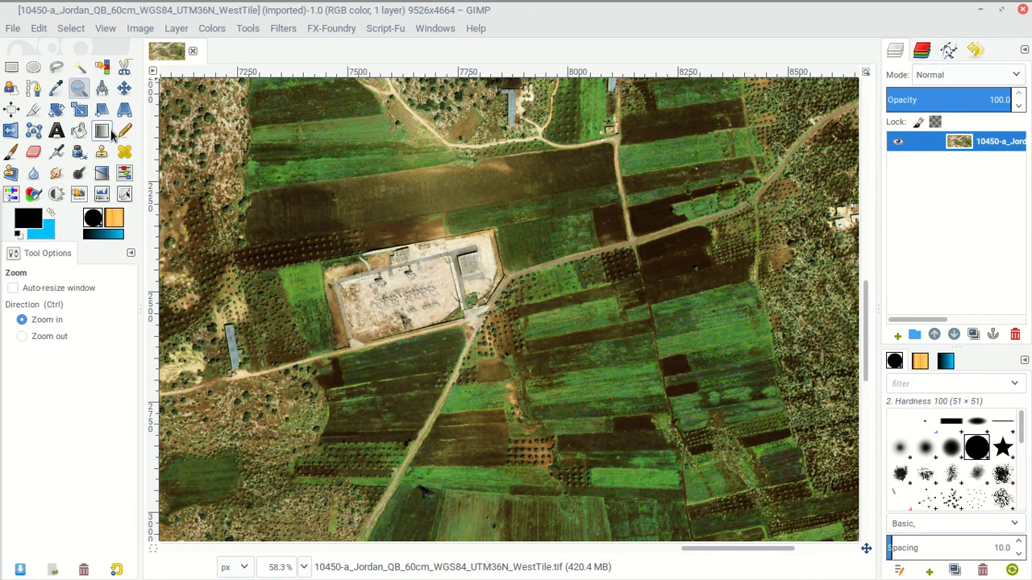
pyautogui.click(11, 68)
pyautogui.moveTo(223, 114); pyautogui.dragTo(771, 457)
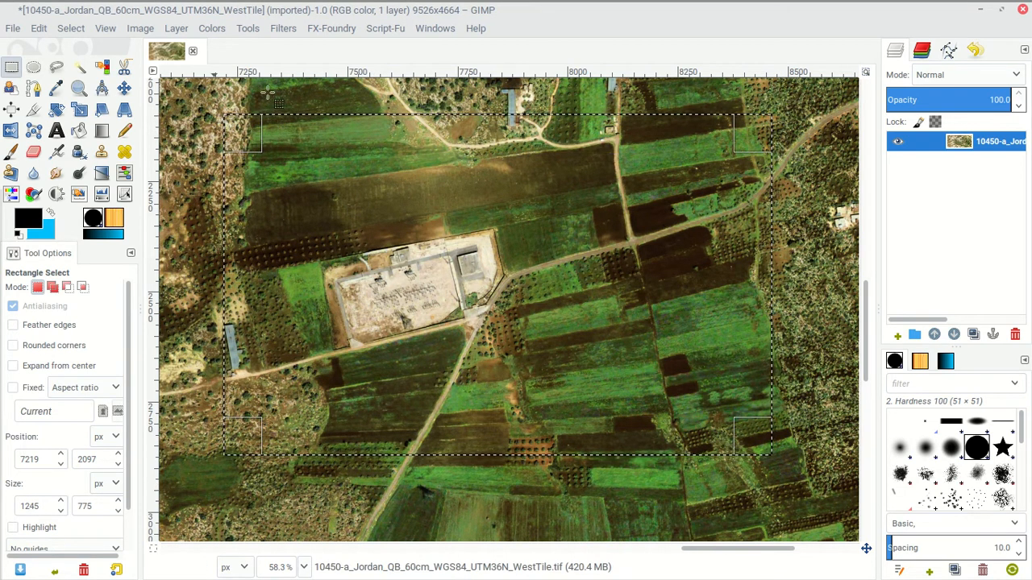
pyautogui.moveTo(32, 8)
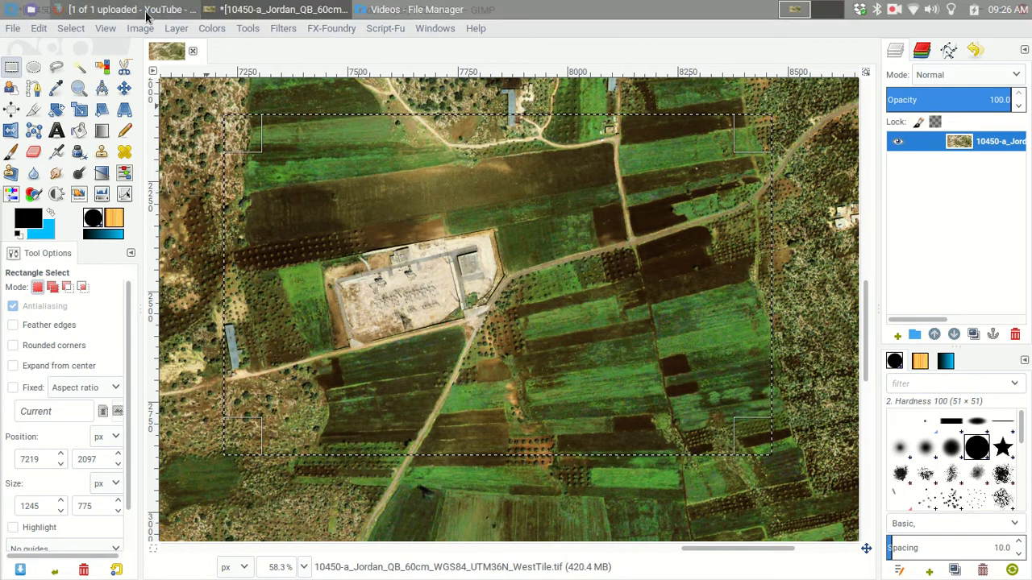
pyautogui.click(105, 28)
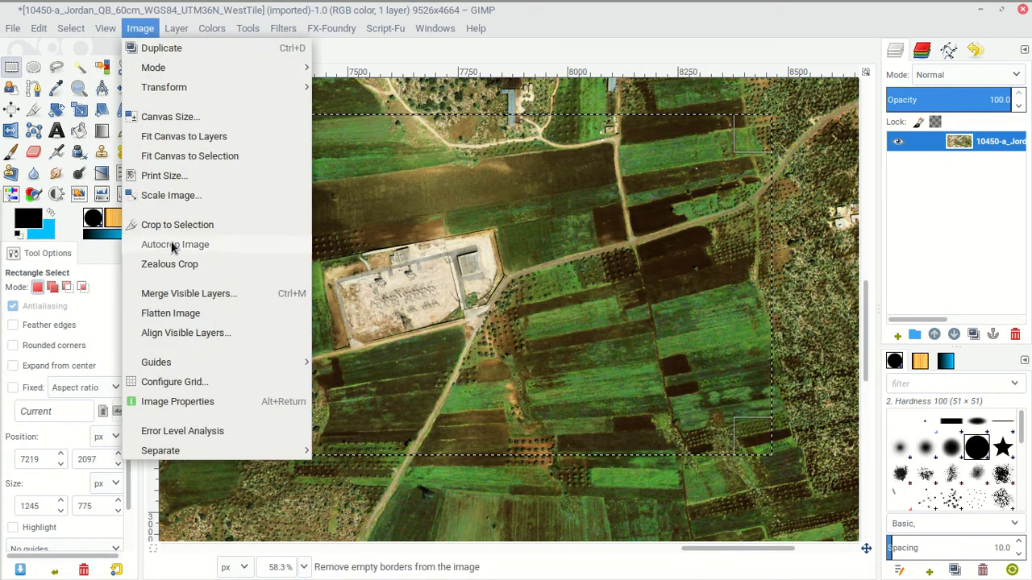
pyautogui.click(184, 225)
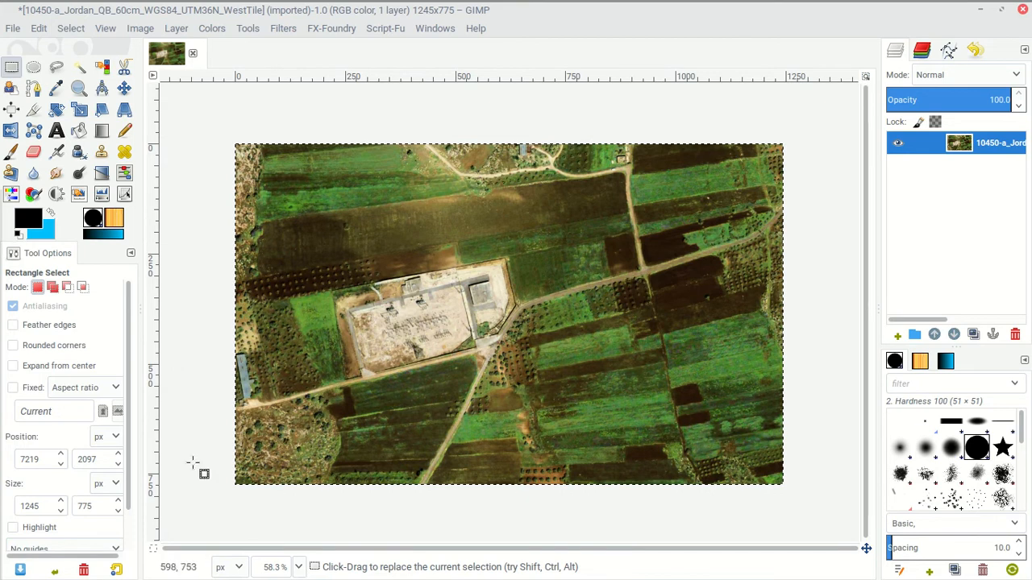
# - Save the cropped image under the name Farm_field_zoomin.xcf in the Project 4 folder
pyautogui.click(16, 29)
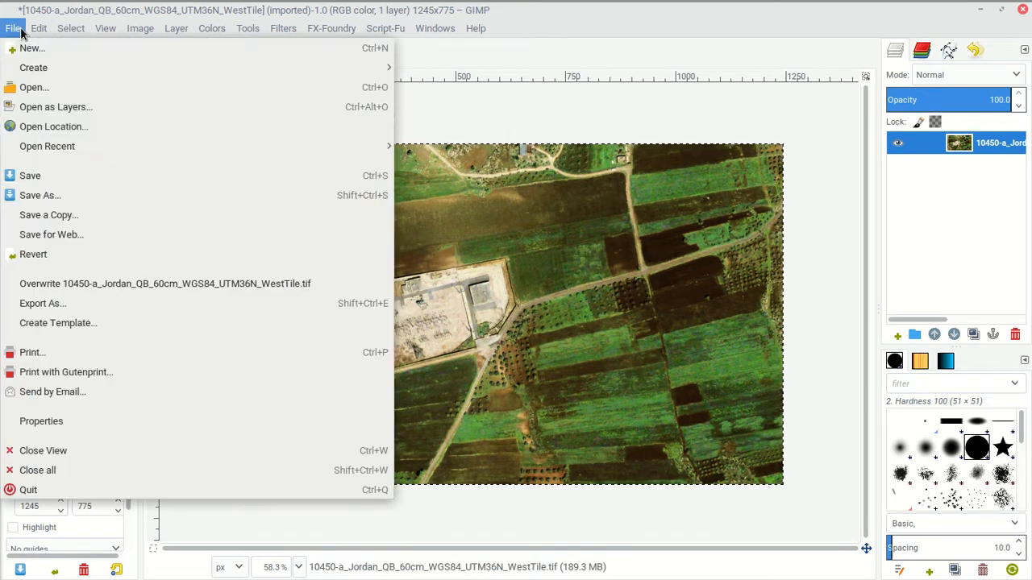
pyautogui.click(48, 196)
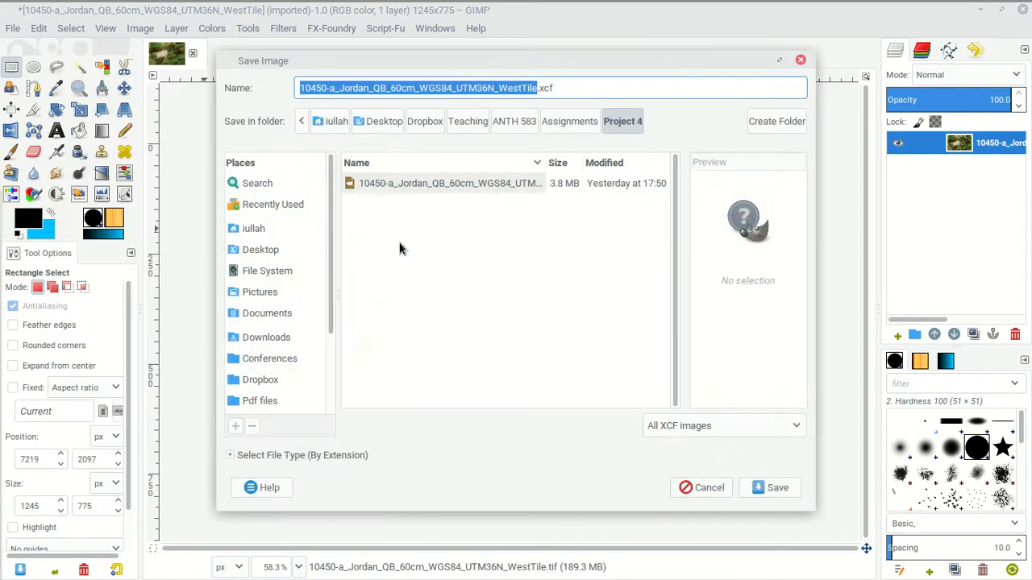
pyautogui.click(513, 89)
pyautogui.moveTo(538, 88); pyautogui.dragTo(252, 92)
pyautogui.write('Farm_field')
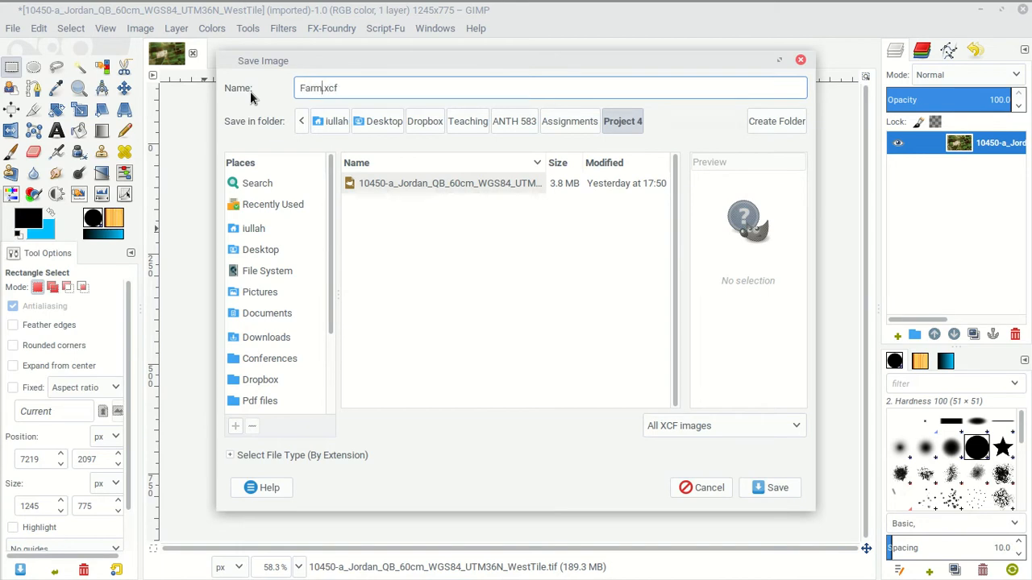
pyautogui.write('_zoom')
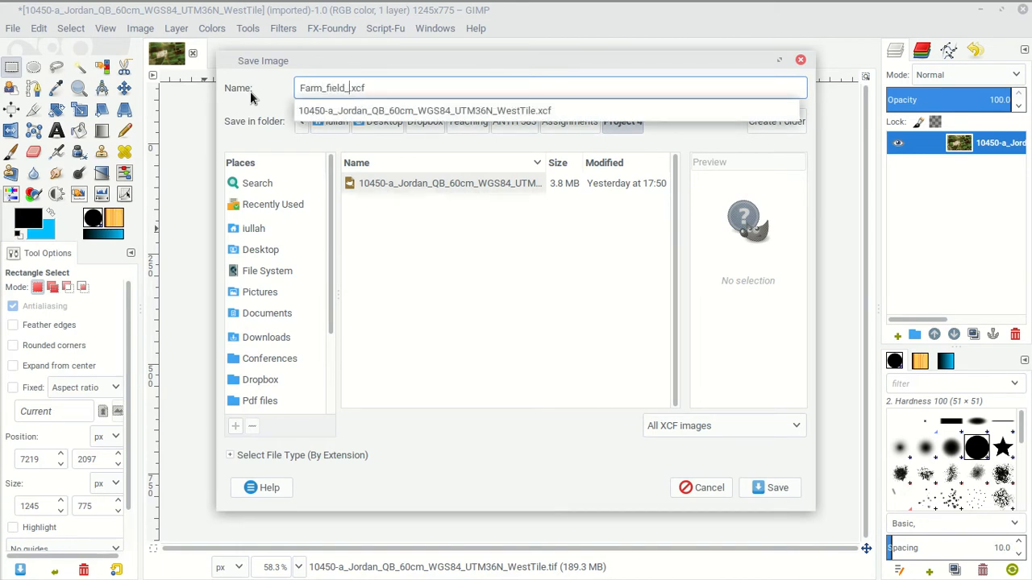
pyautogui.write('in')
pyautogui.press('Return')
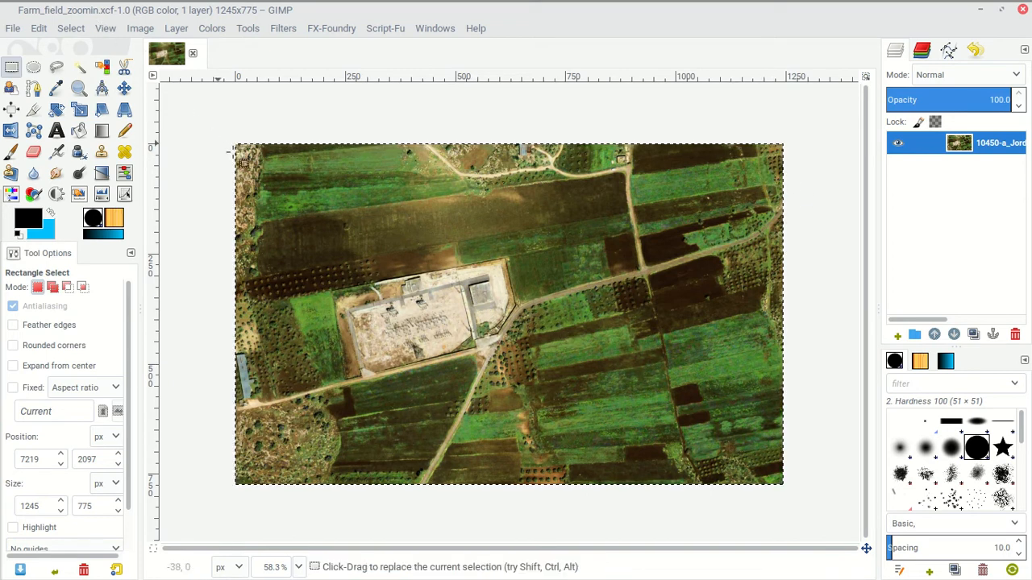
# - Adjust the Value channel's input levels to black point 23, gamma 1.22 and white point 197
pyautogui.click(217, 31)
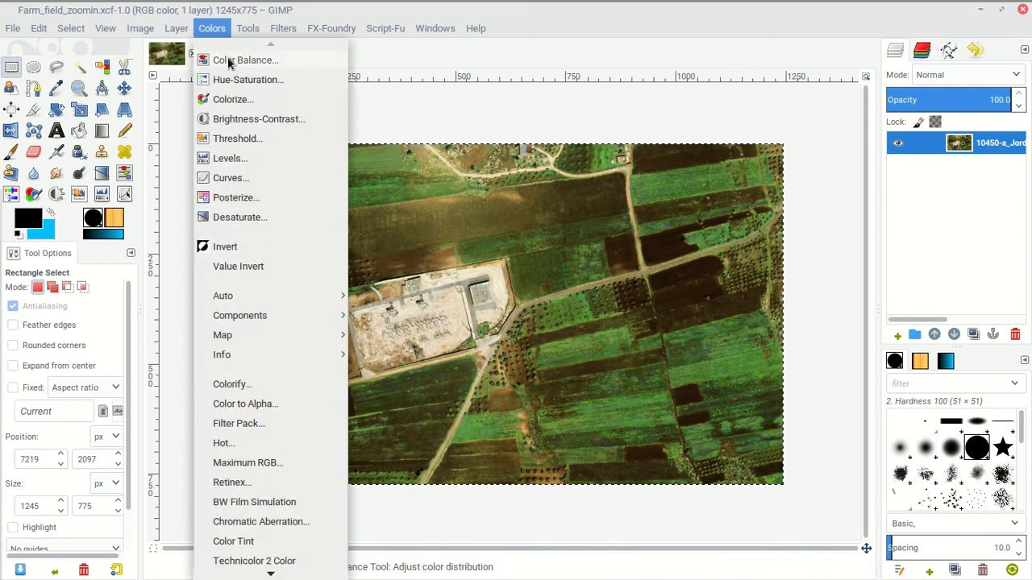
pyautogui.click(227, 159)
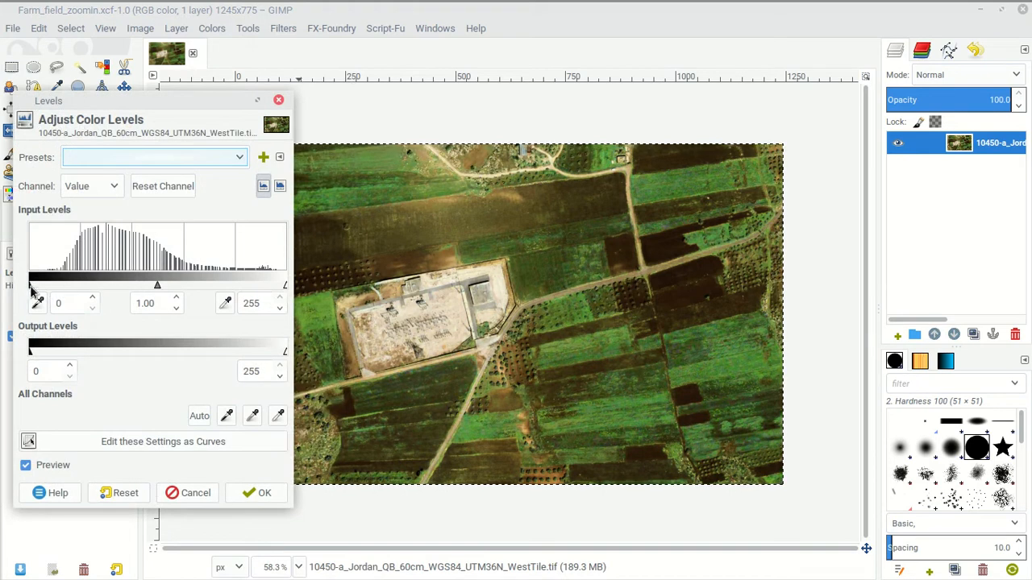
pyautogui.moveTo(30, 284); pyautogui.dragTo(64, 282)
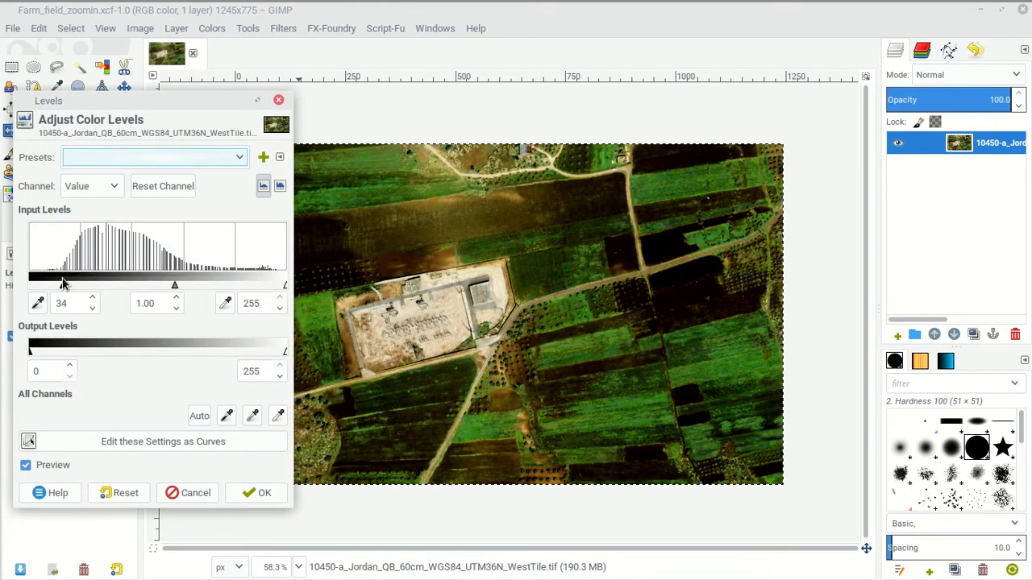
pyautogui.moveTo(286, 287); pyautogui.dragTo(233, 288)
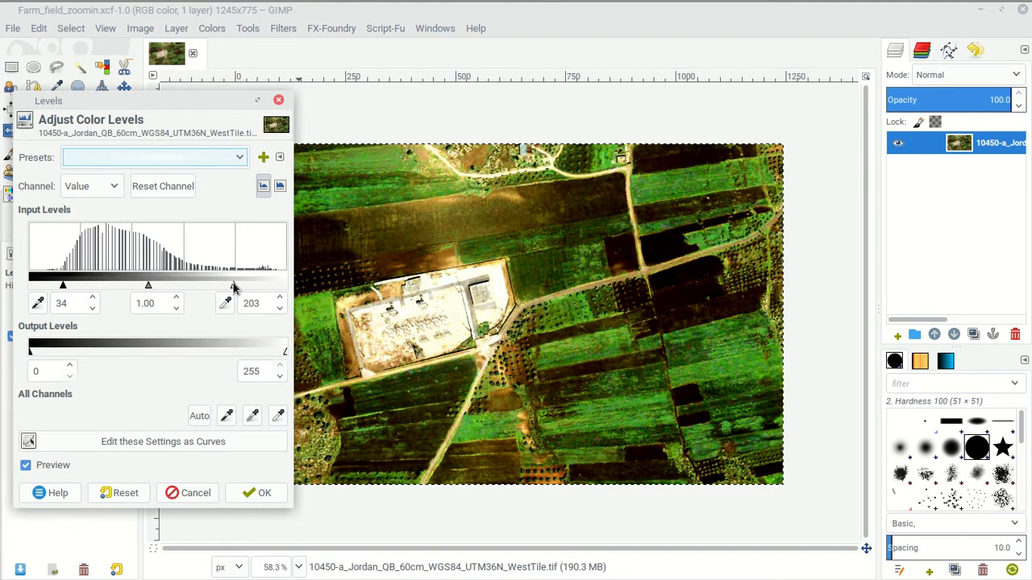
pyautogui.moveTo(149, 287)
pyautogui.mouseDown()
pyautogui.moveTo(131, 284)
pyautogui.moveTo(151, 284)
pyautogui.mouseUp()
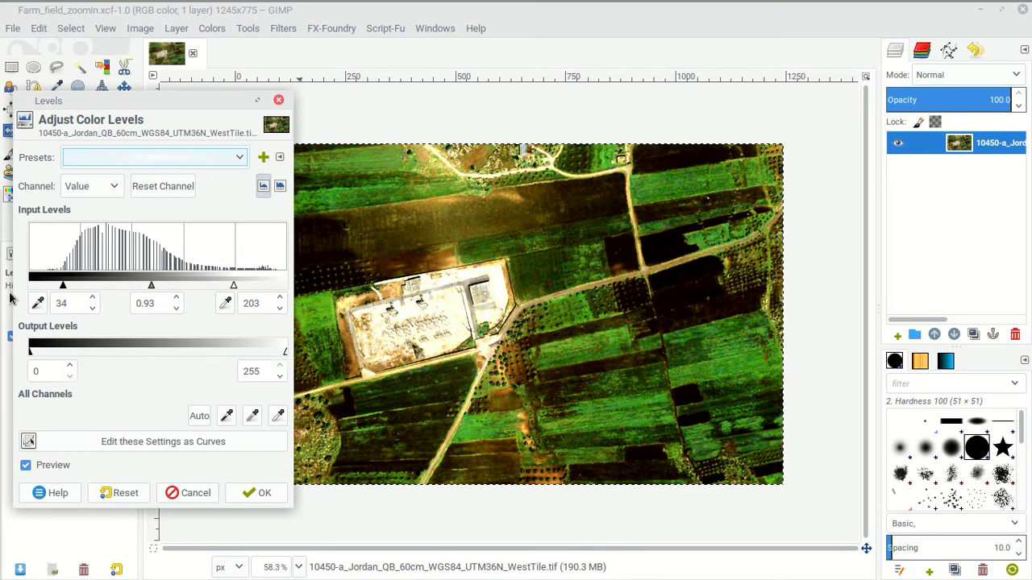
pyautogui.moveTo(152, 284); pyautogui.dragTo(145, 285)
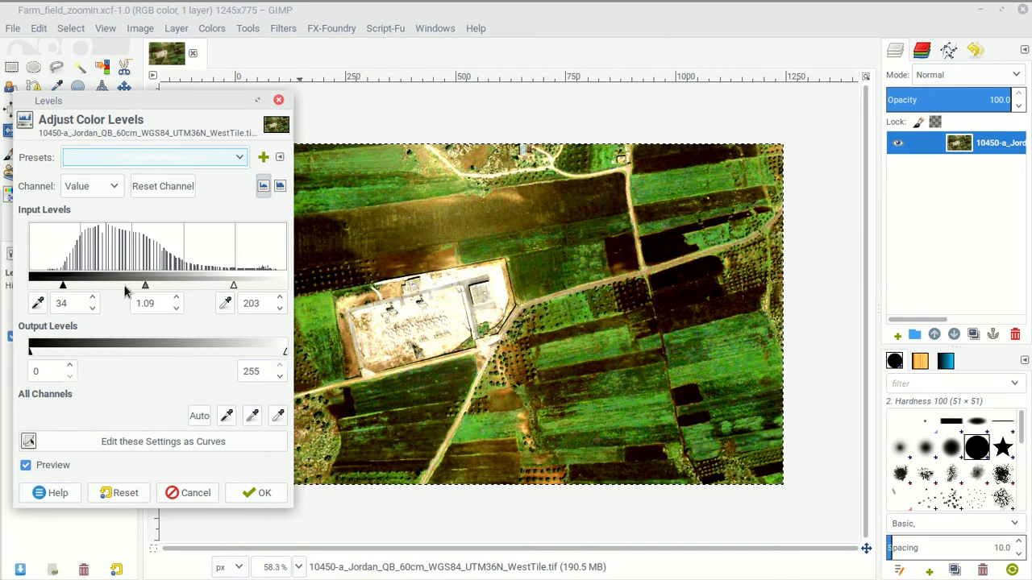
pyautogui.moveTo(59, 286); pyautogui.dragTo(53, 288)
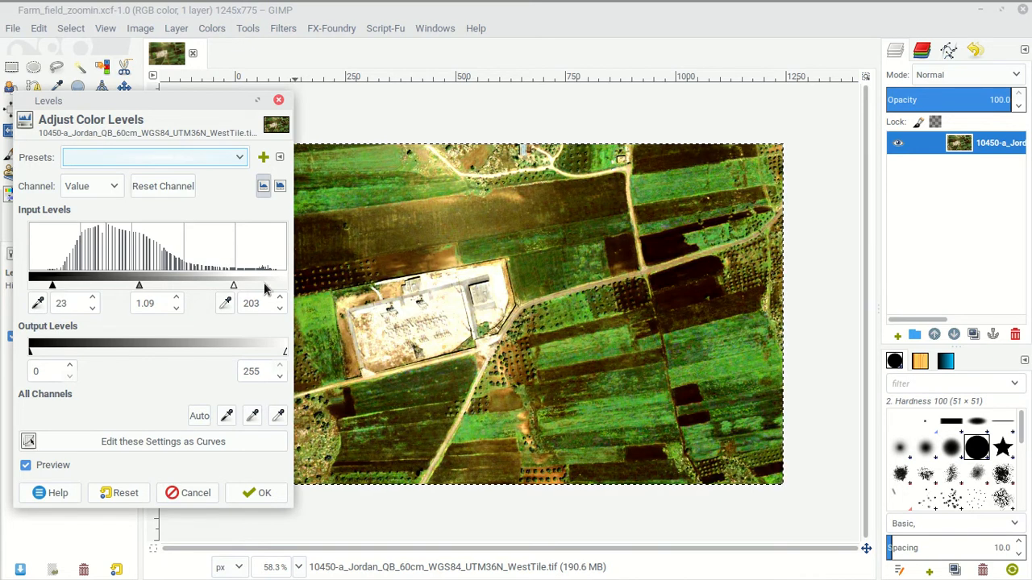
pyautogui.moveTo(235, 288)
pyautogui.mouseDown()
pyautogui.moveTo(247, 284)
pyautogui.moveTo(227, 285)
pyautogui.mouseUp()
pyautogui.moveTo(137, 284)
pyautogui.mouseDown()
pyautogui.moveTo(113, 285)
pyautogui.moveTo(133, 288)
pyautogui.mouseUp()
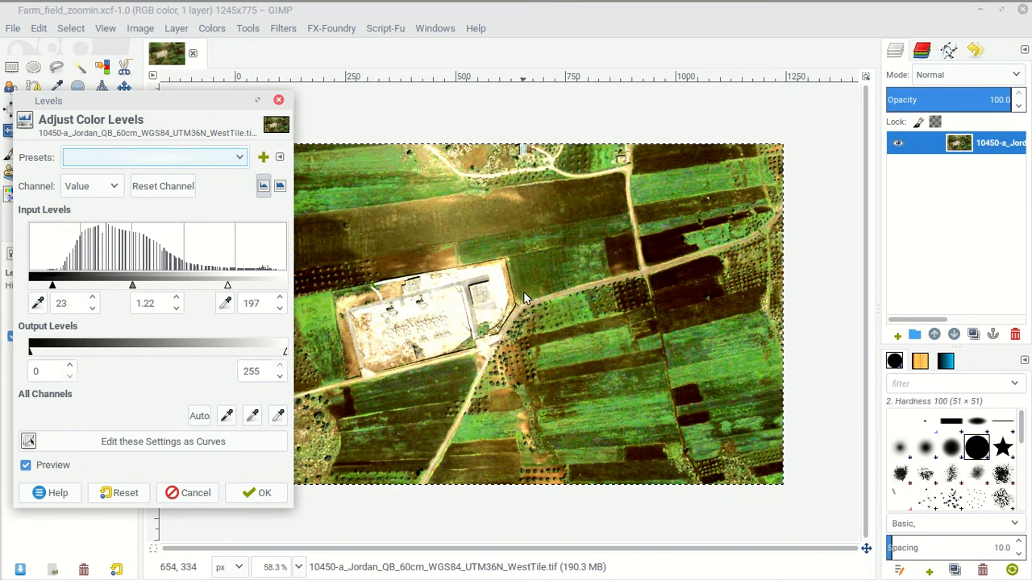
pyautogui.click(259, 493)
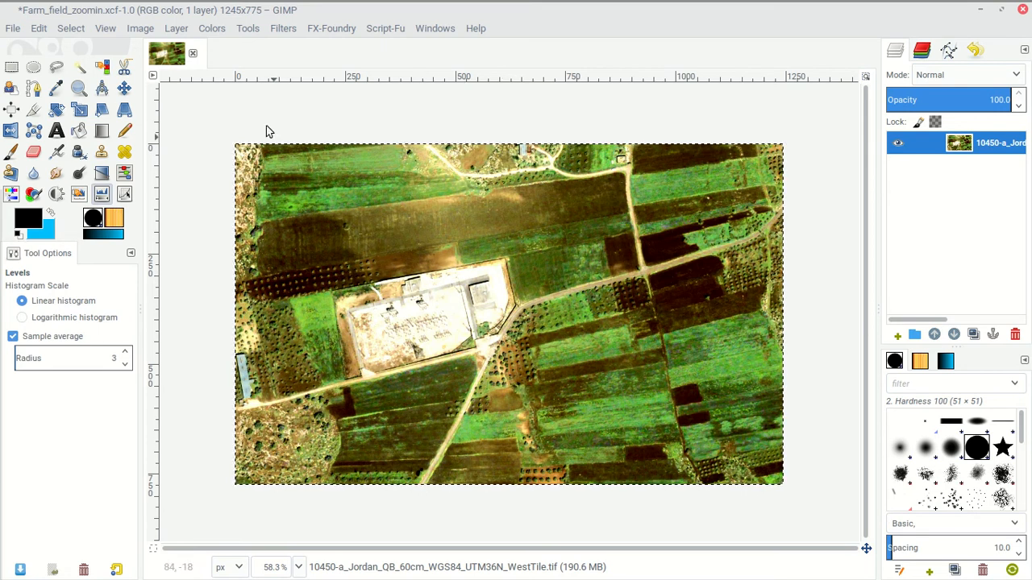
# - Apply a Brightness-Contrast adjustment with brightness 21 and contrast 40
pyautogui.click(212, 29)
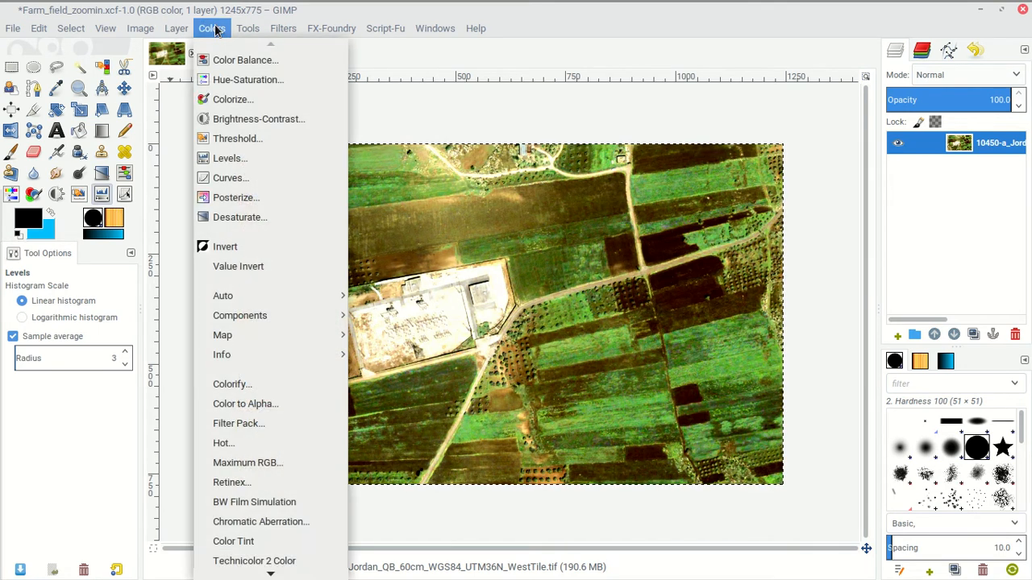
pyautogui.click(250, 120)
pyautogui.click(169, 121)
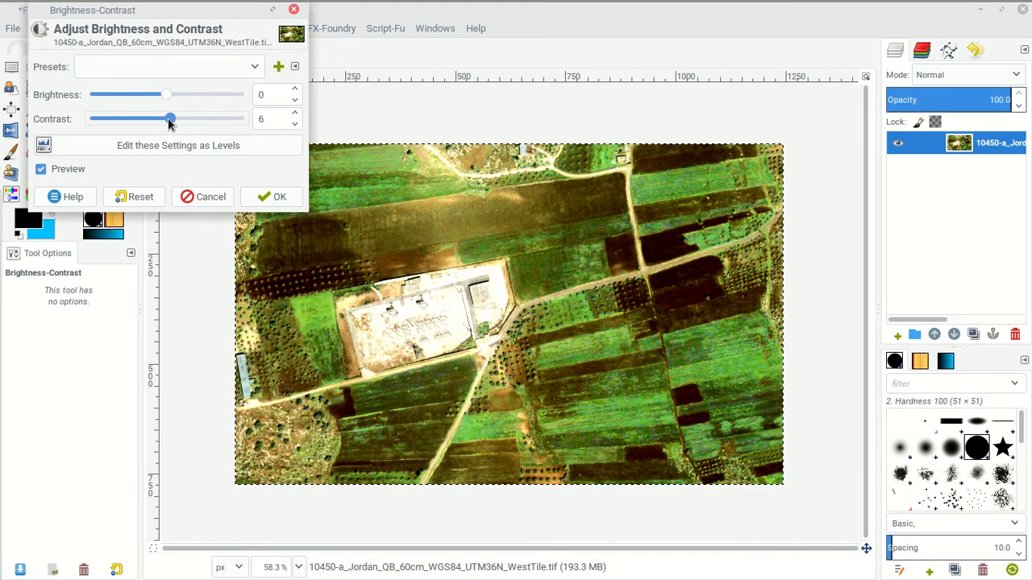
pyautogui.moveTo(168, 120); pyautogui.dragTo(190, 121)
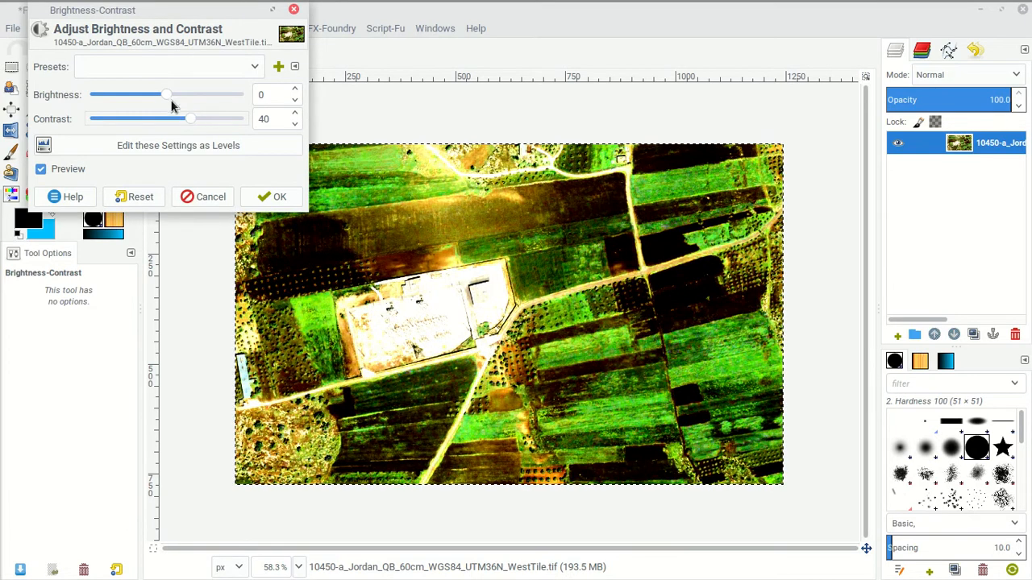
pyautogui.moveTo(166, 96); pyautogui.dragTo(179, 96)
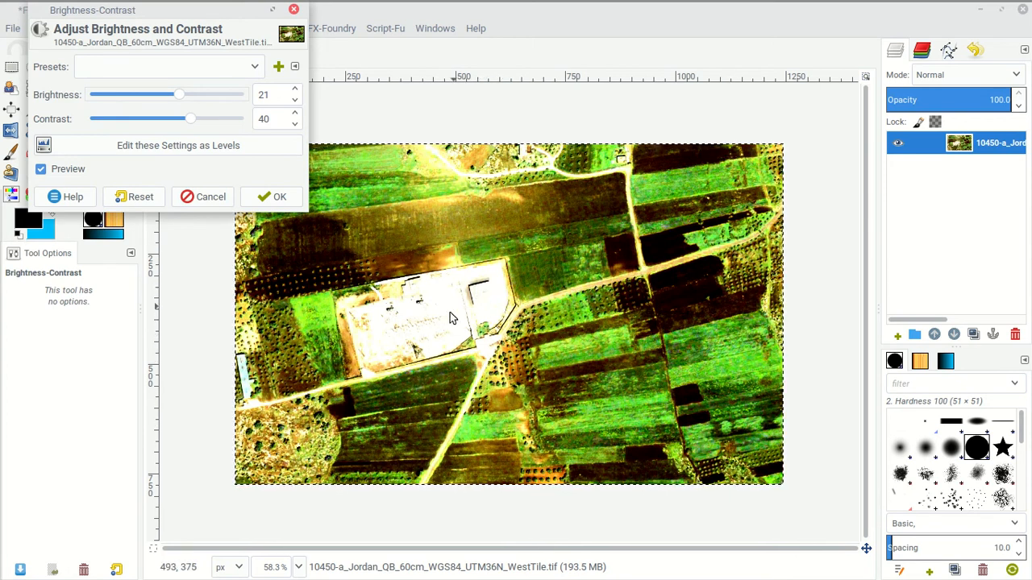
pyautogui.click(288, 200)
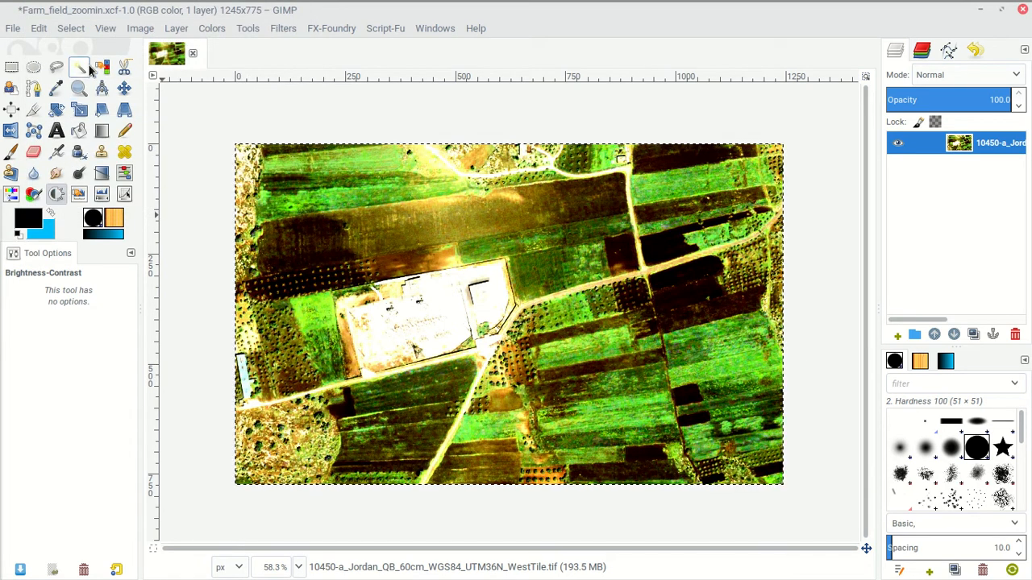
# - Compare the Lightness, Luminosity and Average previews, and desaturate the image based on Luminosity
pyautogui.click(178, 28)
pyautogui.moveTo(212, 28)
pyautogui.click(249, 220)
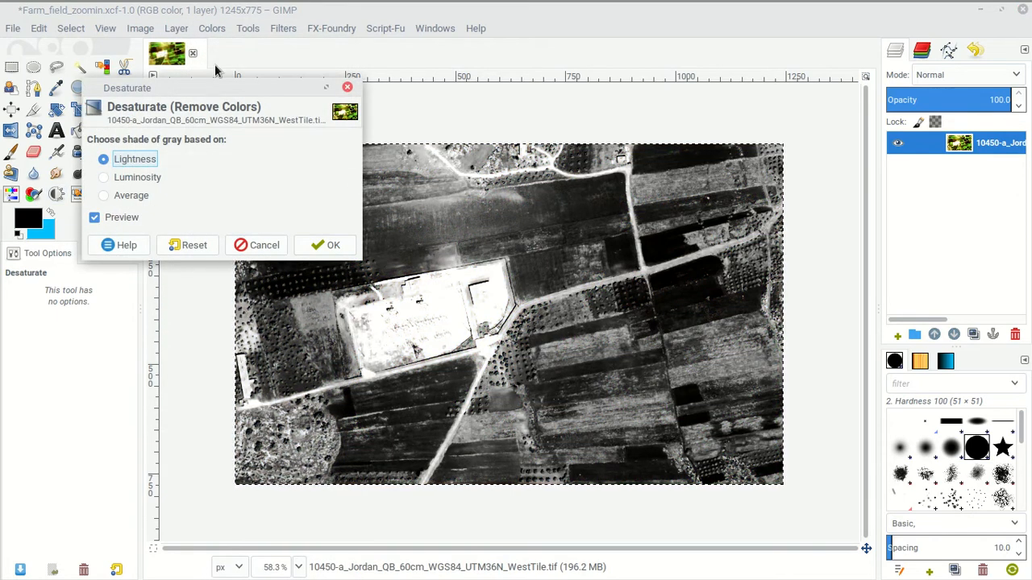
pyautogui.moveTo(212, 87); pyautogui.dragTo(184, 71)
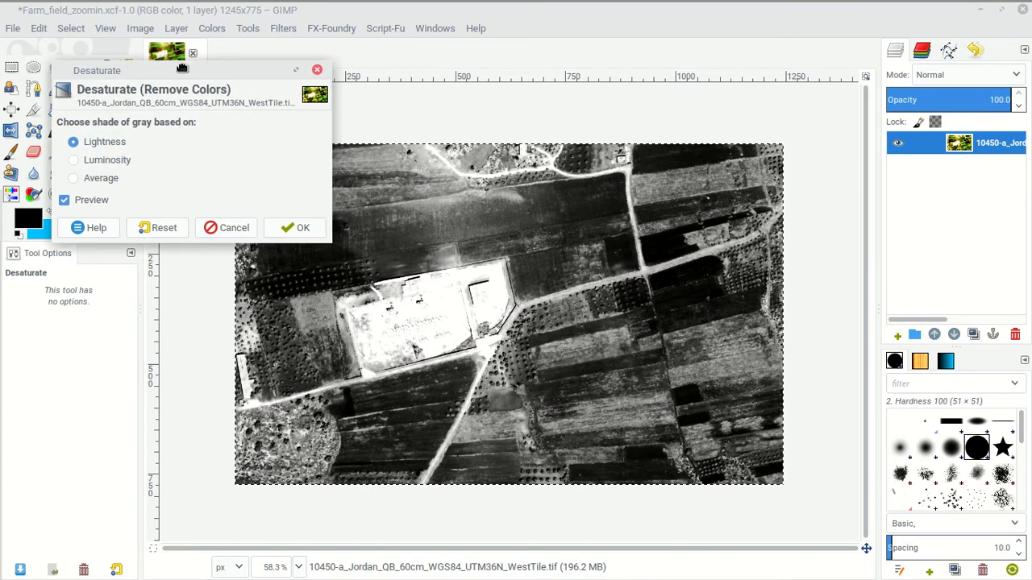
pyautogui.click(104, 165)
pyautogui.click(112, 183)
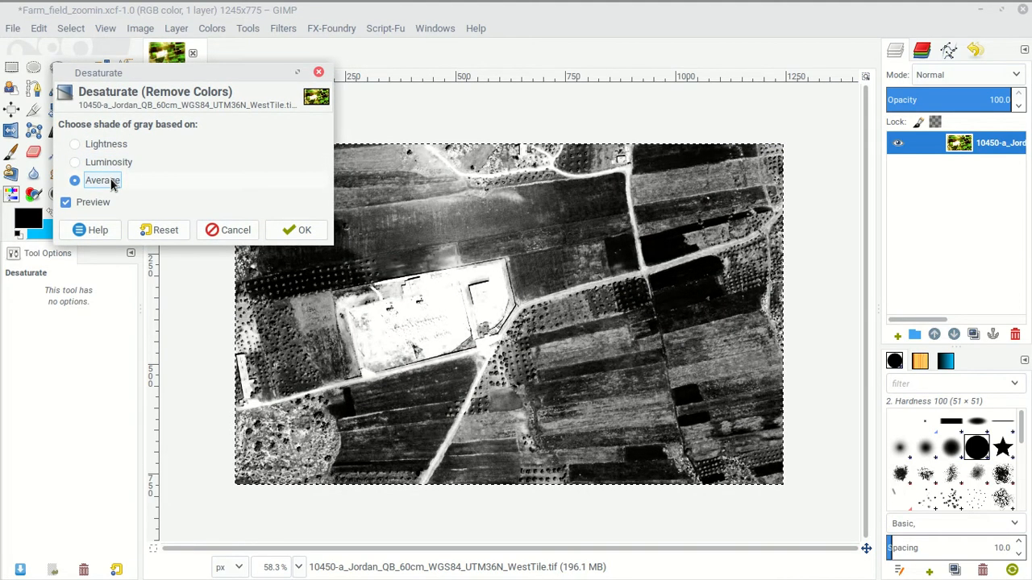
pyautogui.click(118, 168)
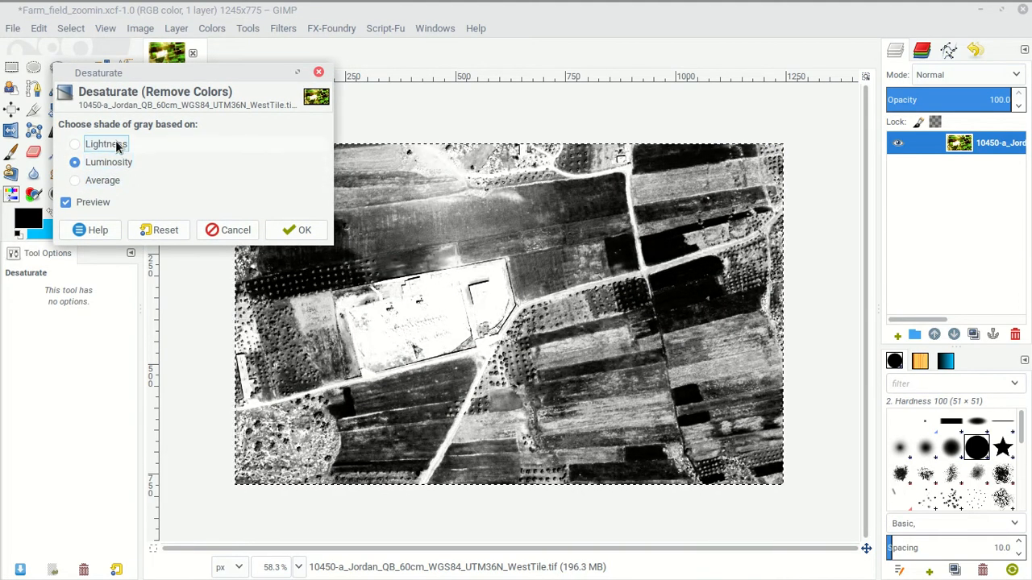
pyautogui.click(118, 147)
pyautogui.click(119, 163)
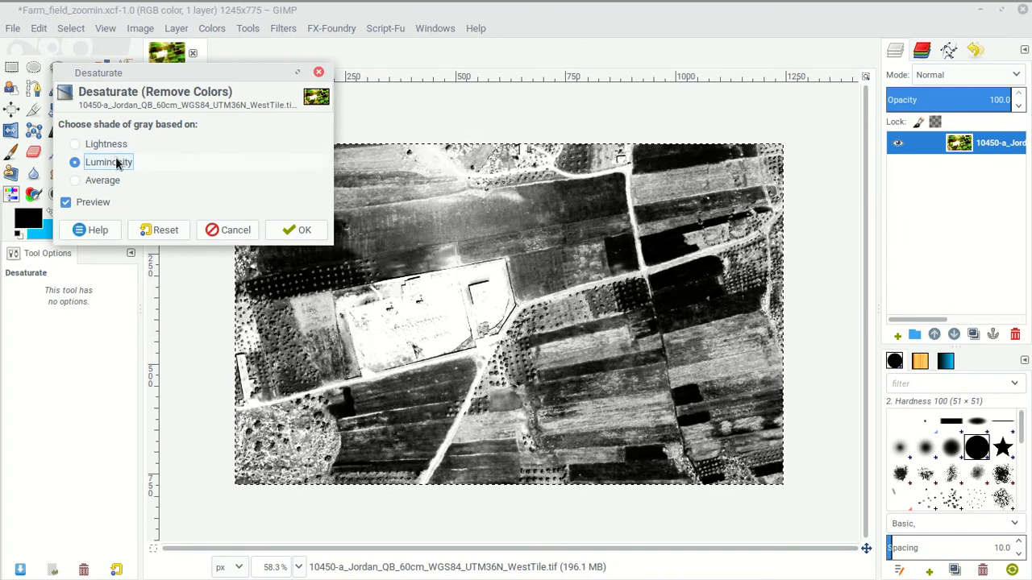
pyautogui.click(108, 181)
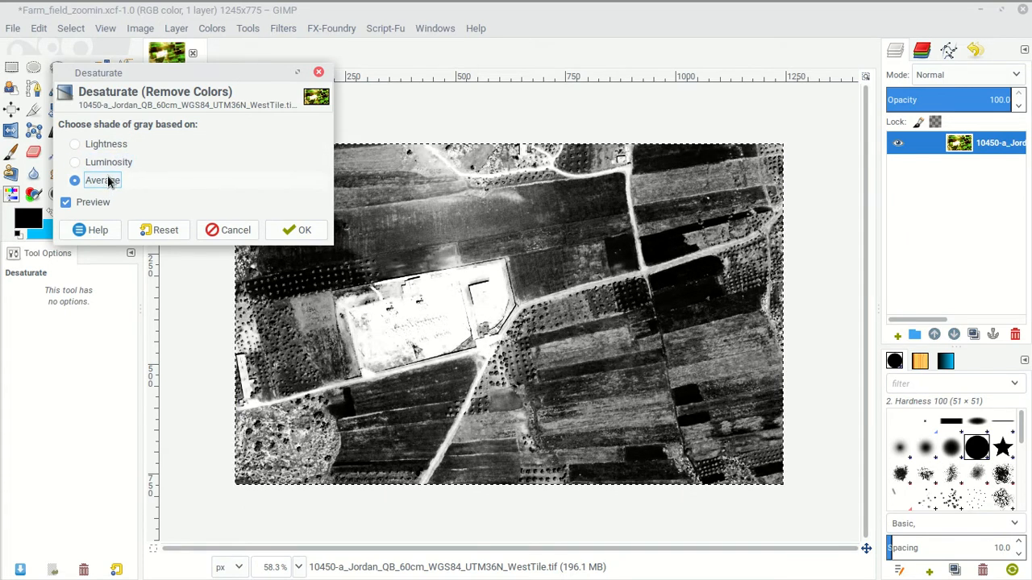
pyautogui.click(119, 162)
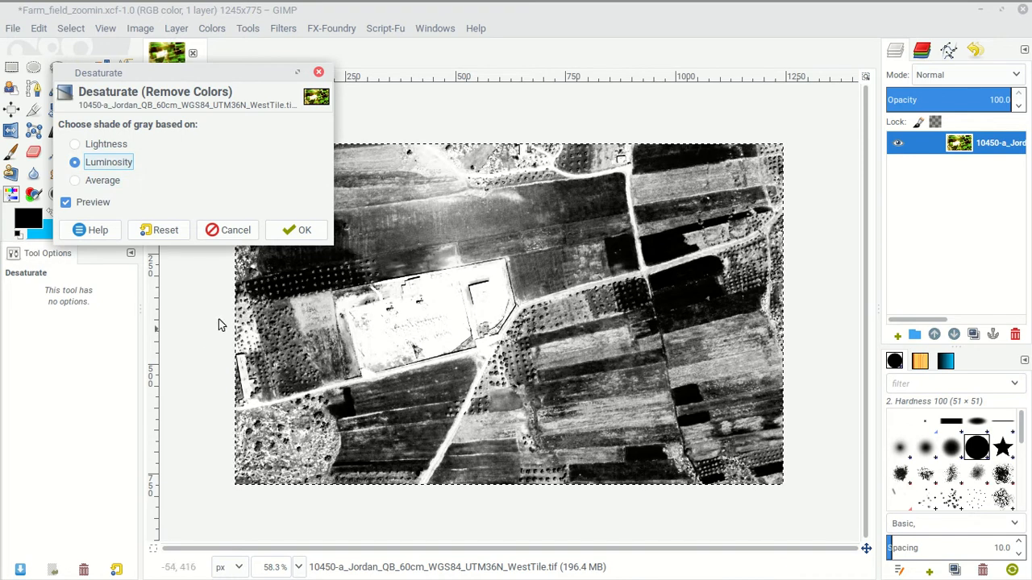
pyautogui.click(296, 233)
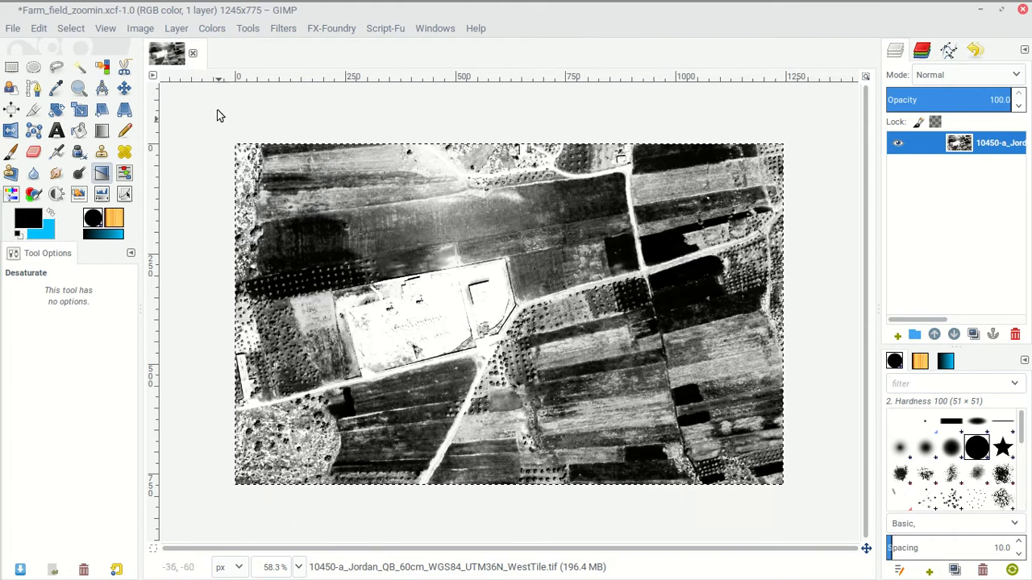
# - Start the Difference of Gaussians edge-detect filter and centre its preview on the corner of the bright walled compound
pyautogui.click(276, 29)
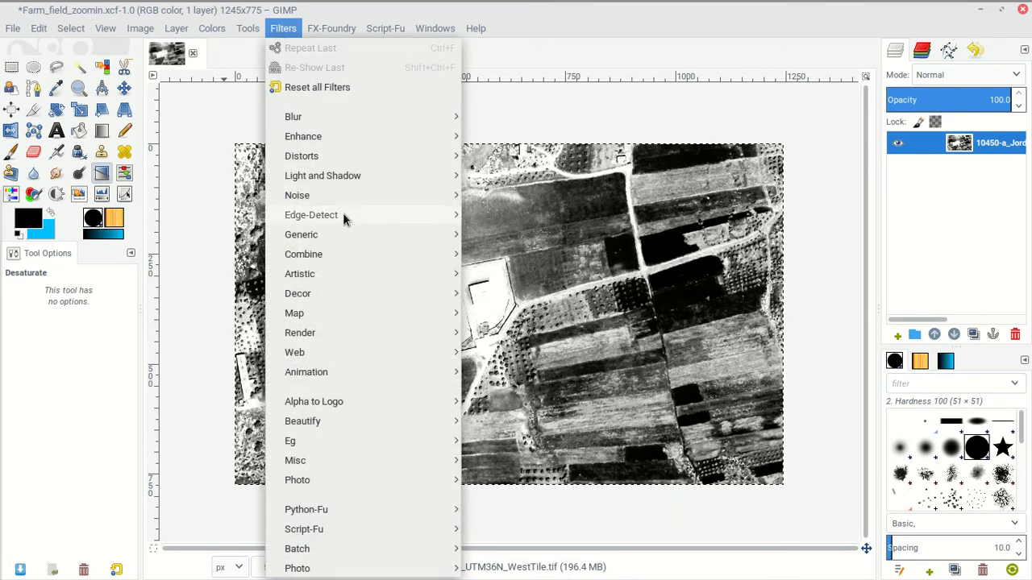
pyautogui.moveTo(344, 214)
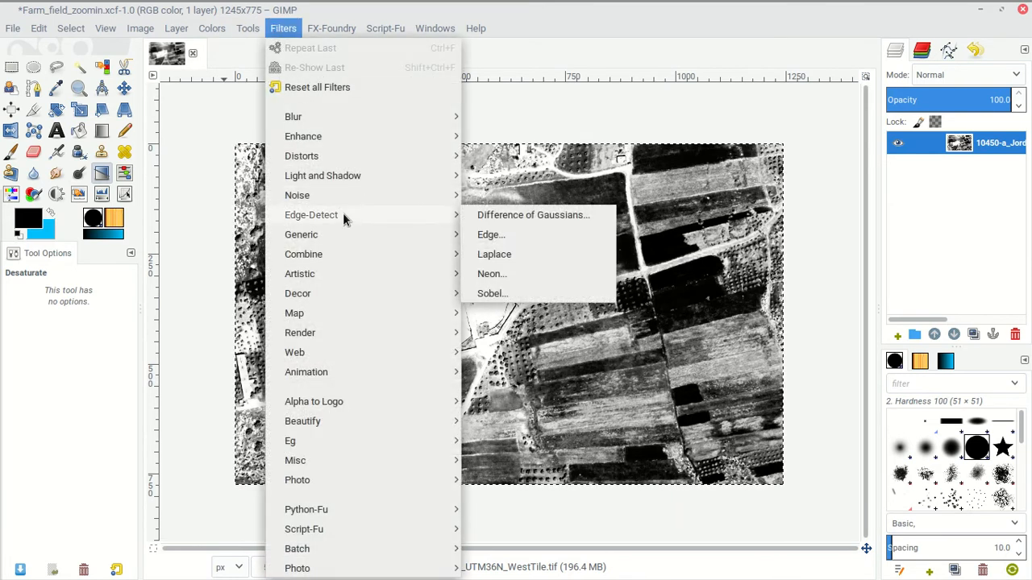
pyautogui.click(509, 215)
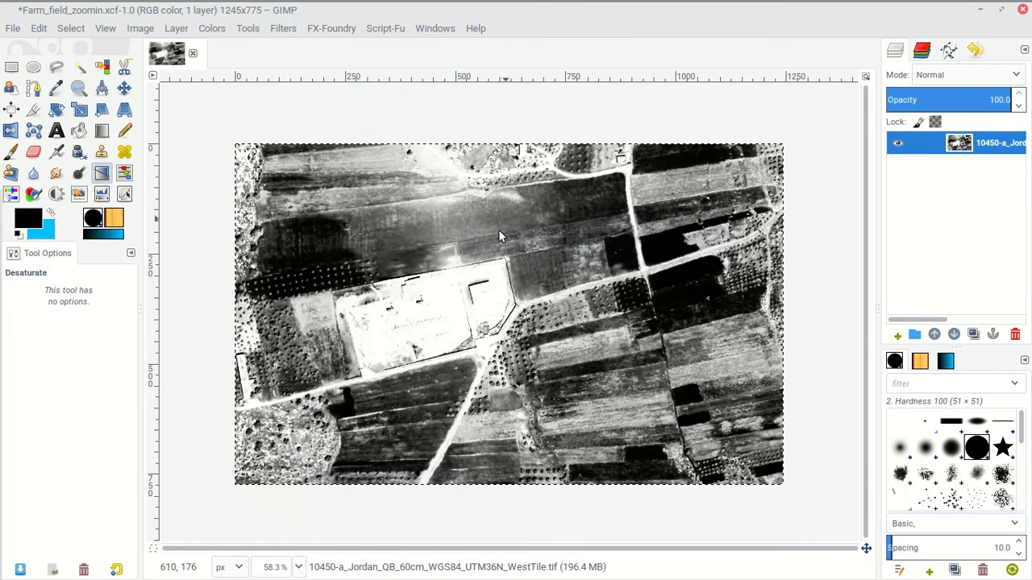
pyautogui.moveTo(511, 95); pyautogui.dragTo(674, 186)
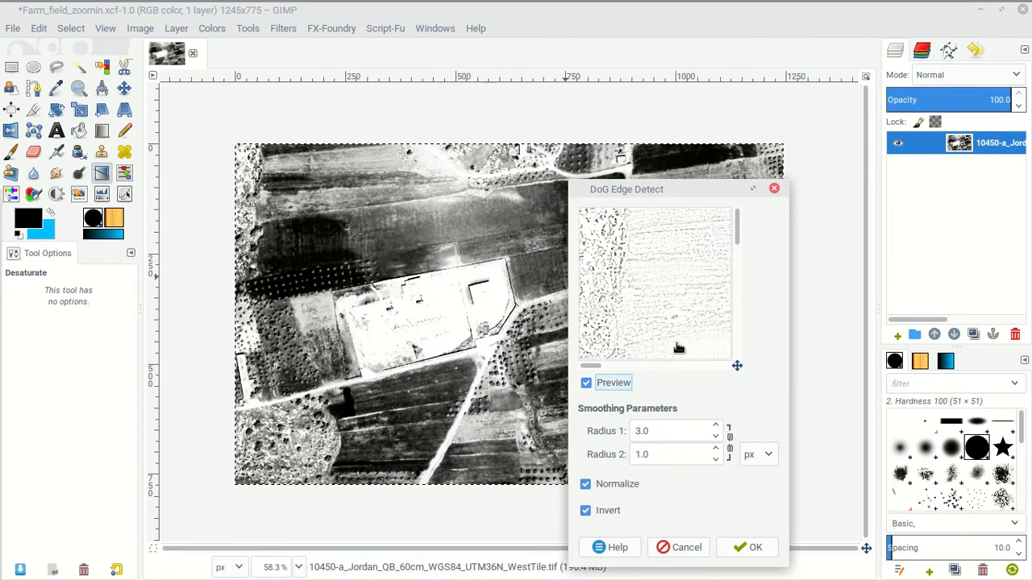
pyautogui.moveTo(700, 190)
pyautogui.mouseDown()
pyautogui.moveTo(616, 203)
pyautogui.moveTo(714, 187)
pyautogui.mouseUp()
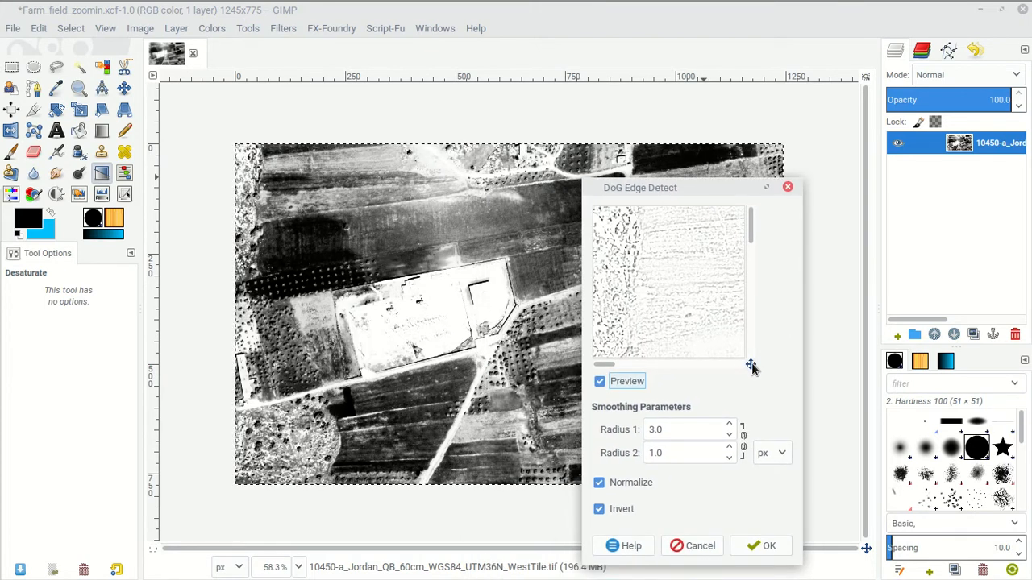
pyautogui.moveTo(751, 366); pyautogui.dragTo(778, 384)
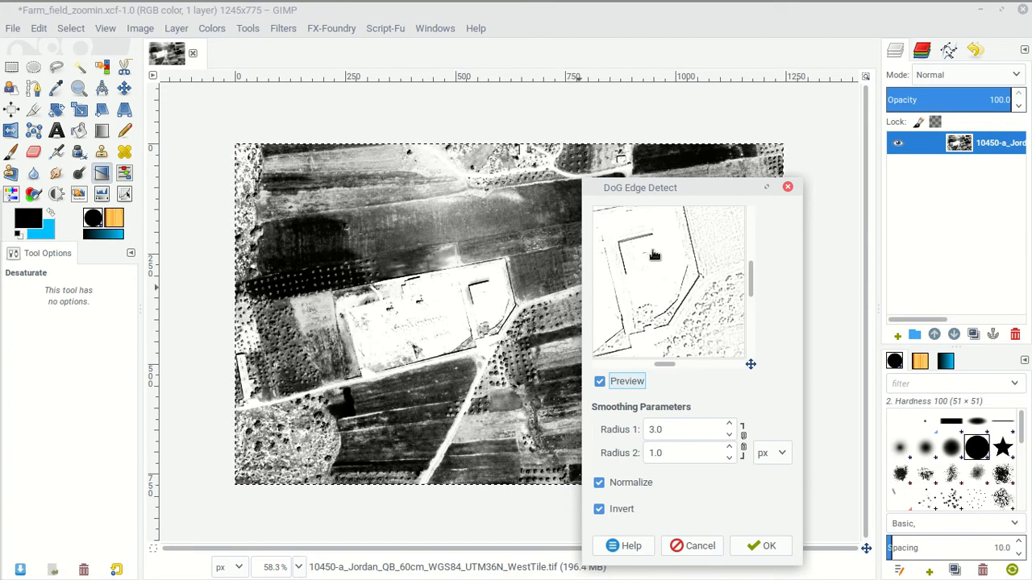
# - Try Difference of Gaussians with Radius 1 at 2.0 and Radius 2 at 1.0 px, and undo it
pyautogui.click(730, 426)
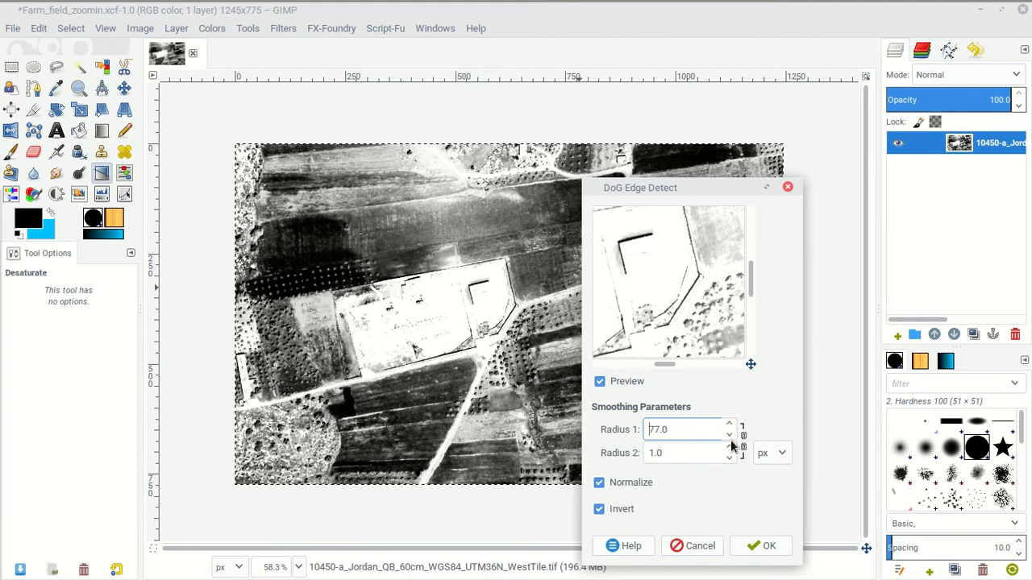
pyautogui.moveTo(674, 433); pyautogui.dragTo(637, 433)
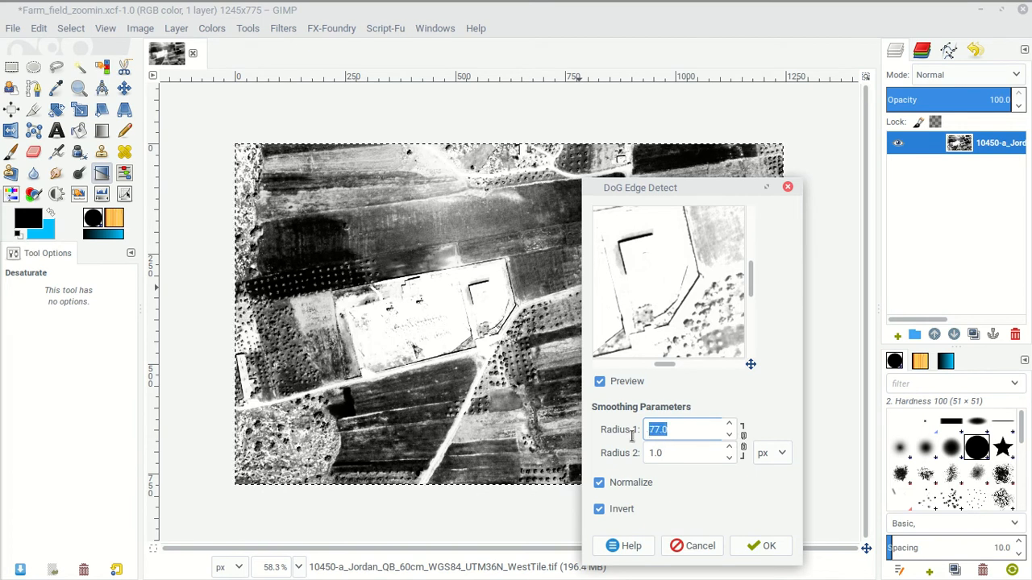
pyautogui.write('2')
pyautogui.click(703, 448)
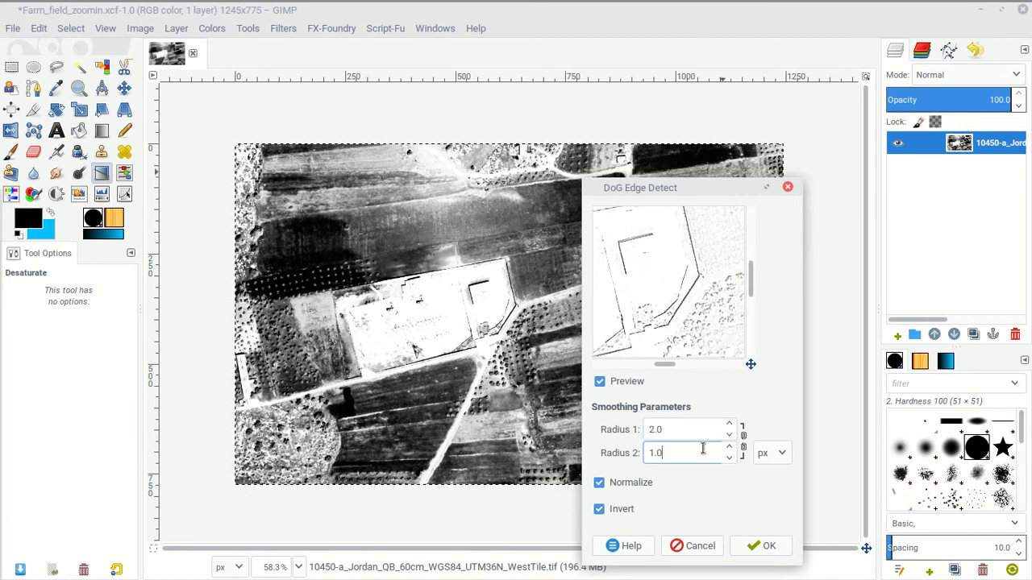
pyautogui.click(766, 548)
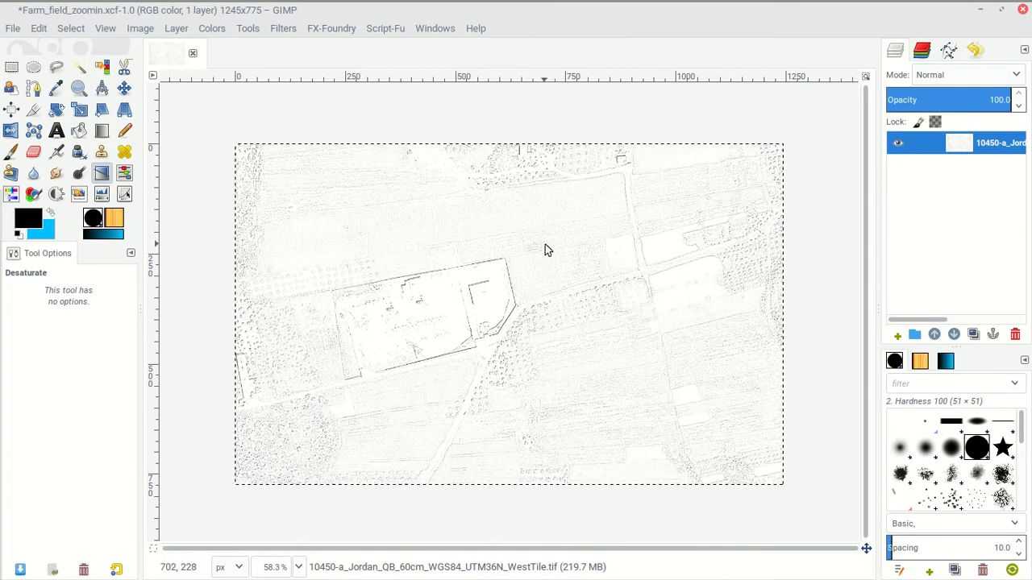
pyautogui.hotkey('ctrl', 'z')
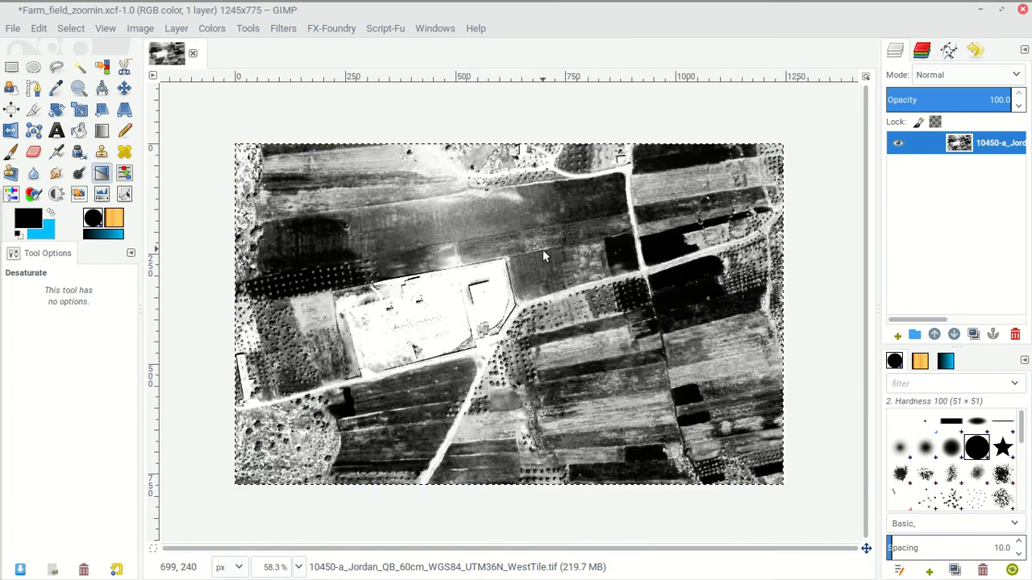
# - Try Laplace edge detection on the image with its colors inverted, and undo both operations
pyautogui.click(283, 29)
pyautogui.moveTo(414, 247)
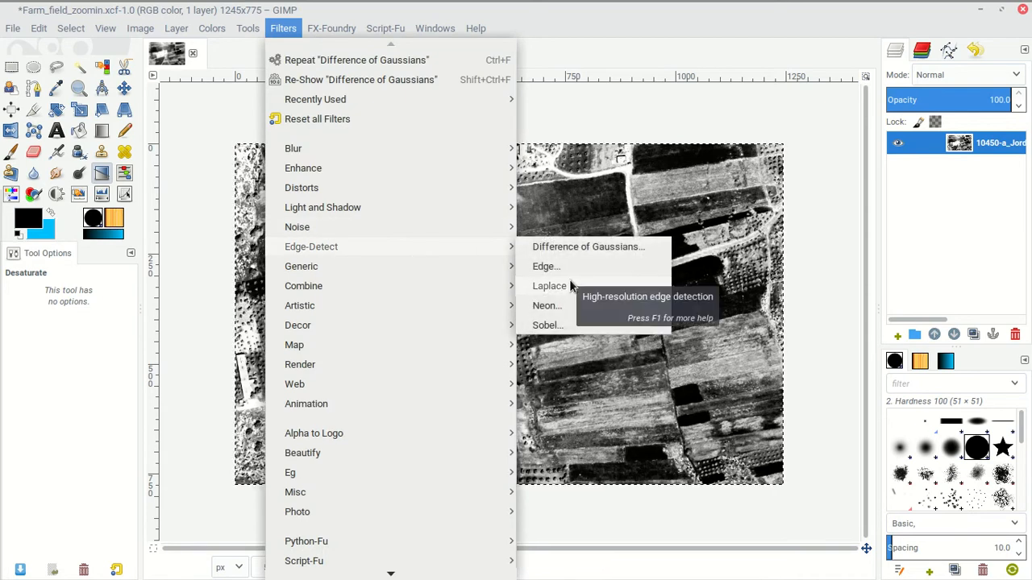
pyautogui.click(569, 286)
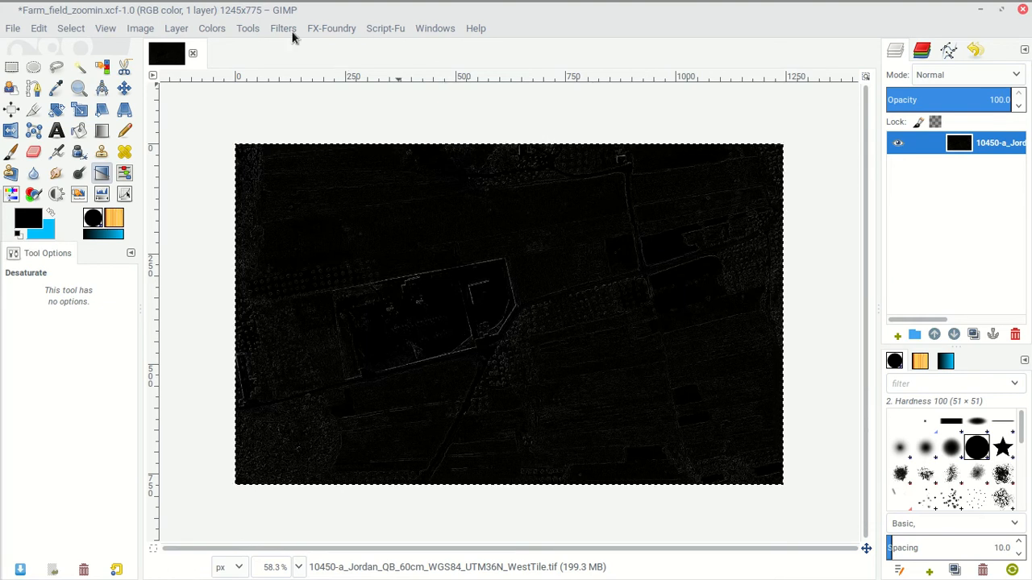
pyautogui.click(176, 29)
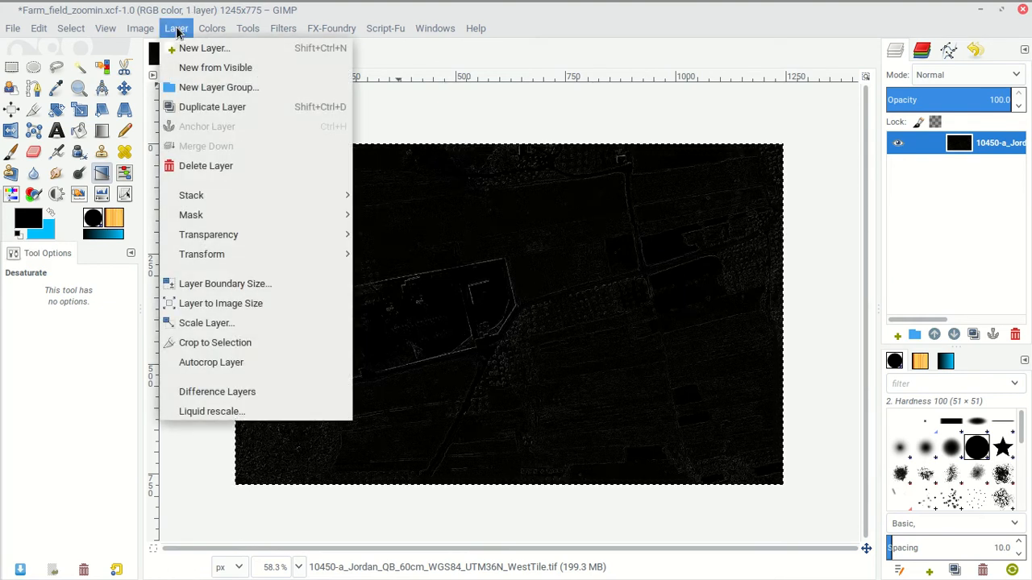
pyautogui.moveTo(212, 27)
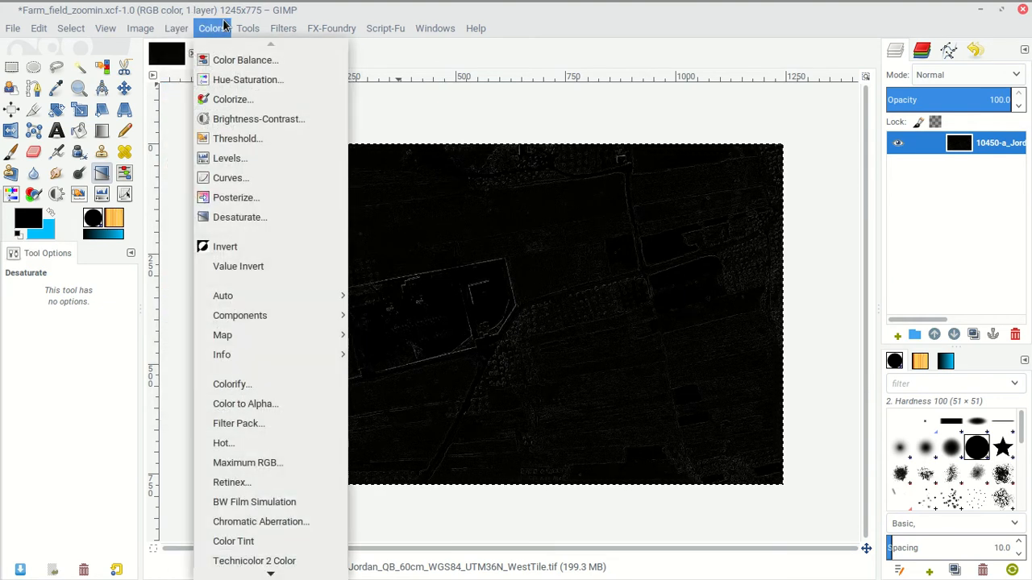
pyautogui.click(246, 246)
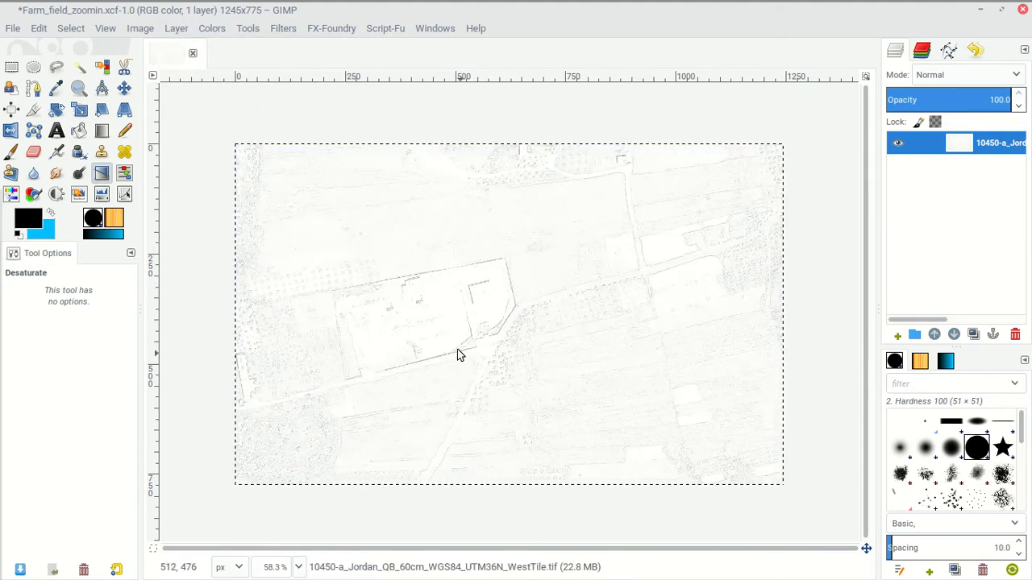
pyautogui.hotkey('ctrl', 'z')
pyautogui.hotkey('ctrl', 'z')
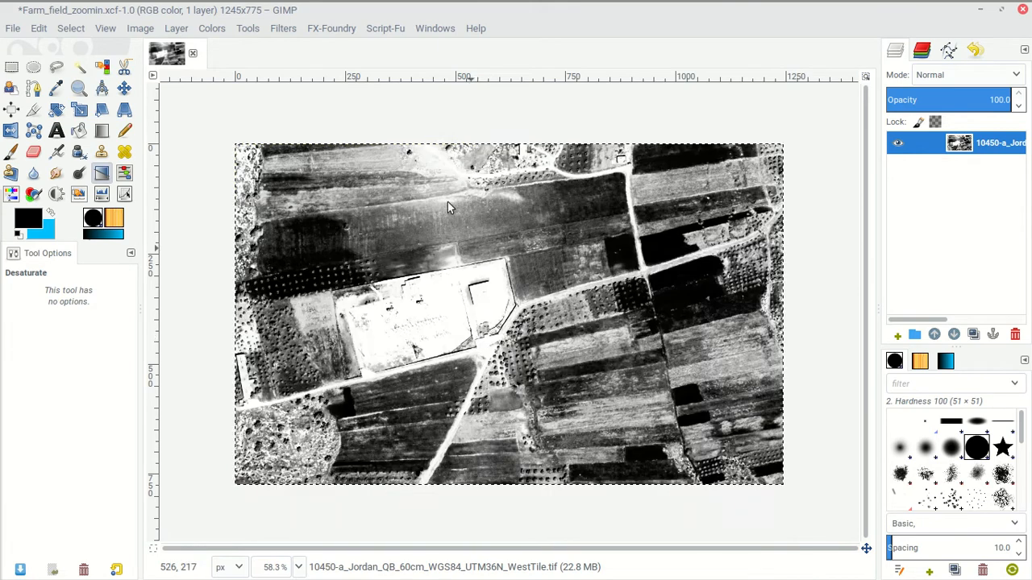
# - Open the Edge filter's settings and move the dialog clear of the bright walled compound
pyautogui.click(274, 29)
pyautogui.moveTo(395, 250)
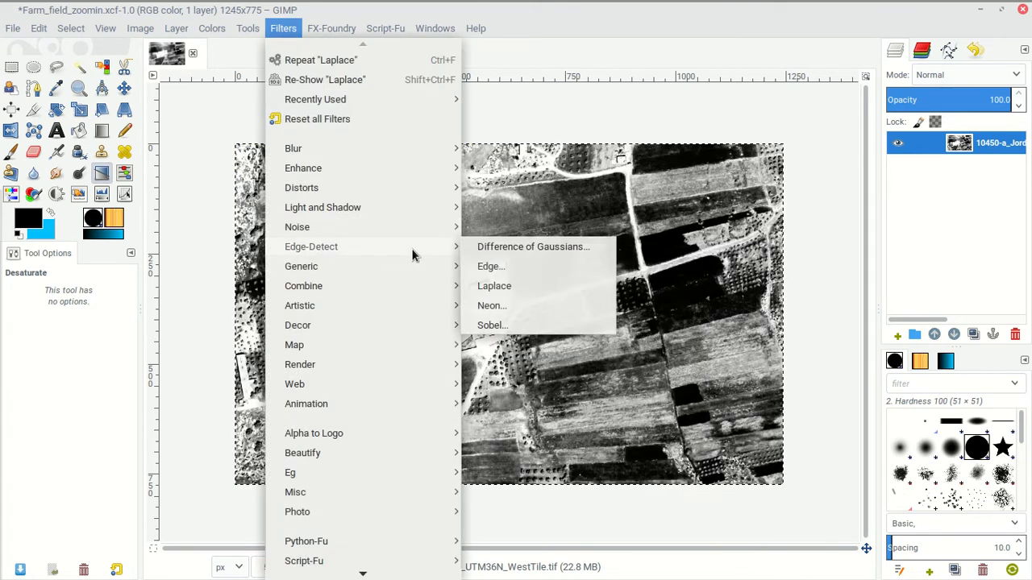
pyautogui.click(507, 269)
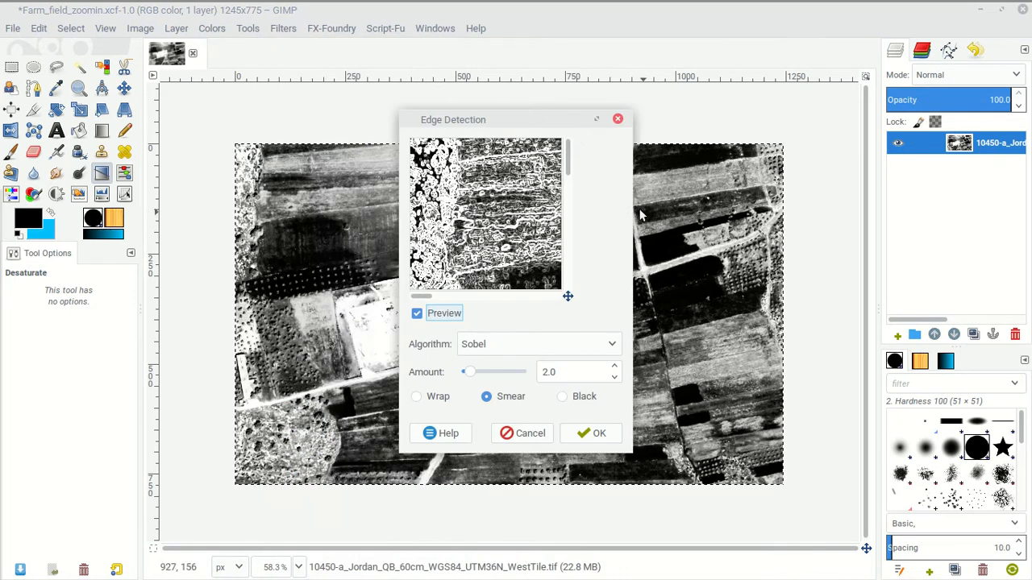
pyautogui.moveTo(538, 118); pyautogui.dragTo(742, 128)
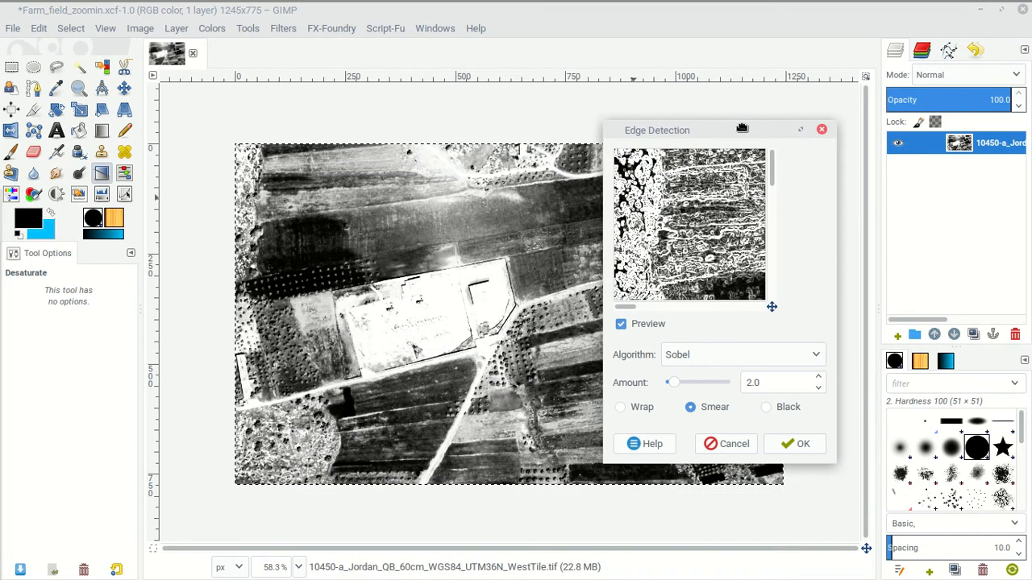
# - Compare the previews of the Laplace, Differential, Roberts, Gradient, Prewitt compass and Sobel edge detection algorithms
pyautogui.click(765, 355)
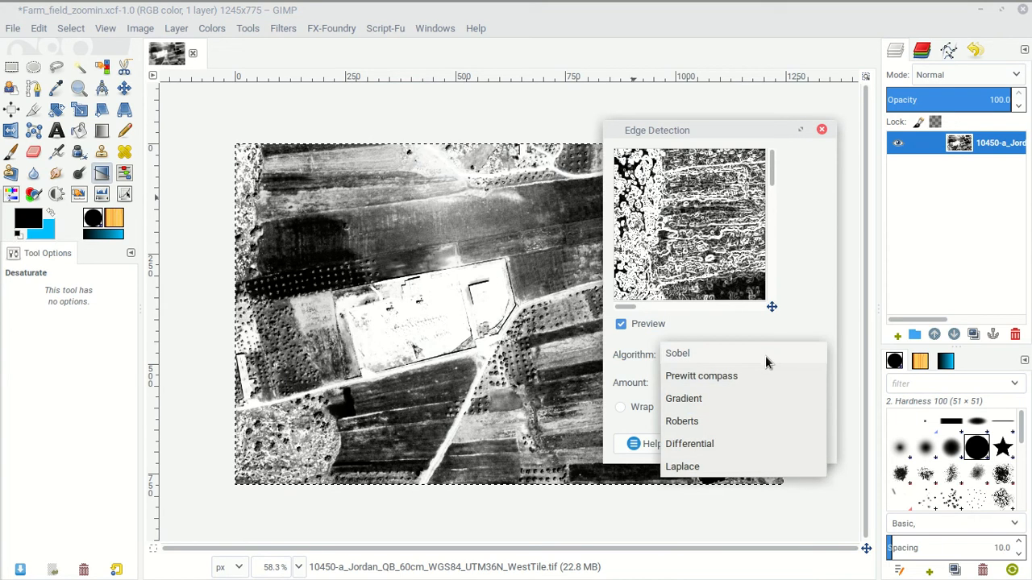
pyautogui.click(683, 467)
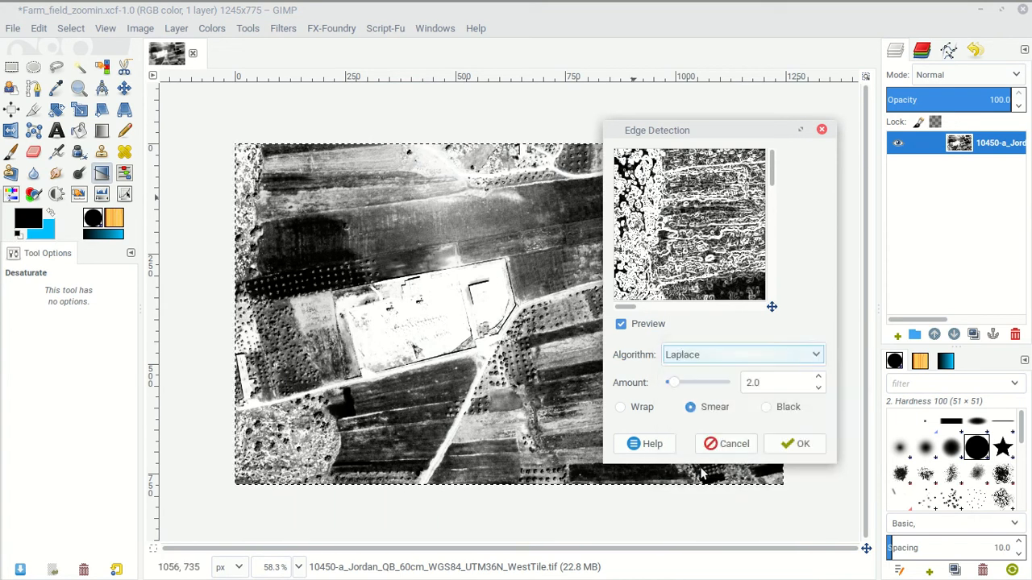
pyautogui.click(705, 353)
pyautogui.click(703, 332)
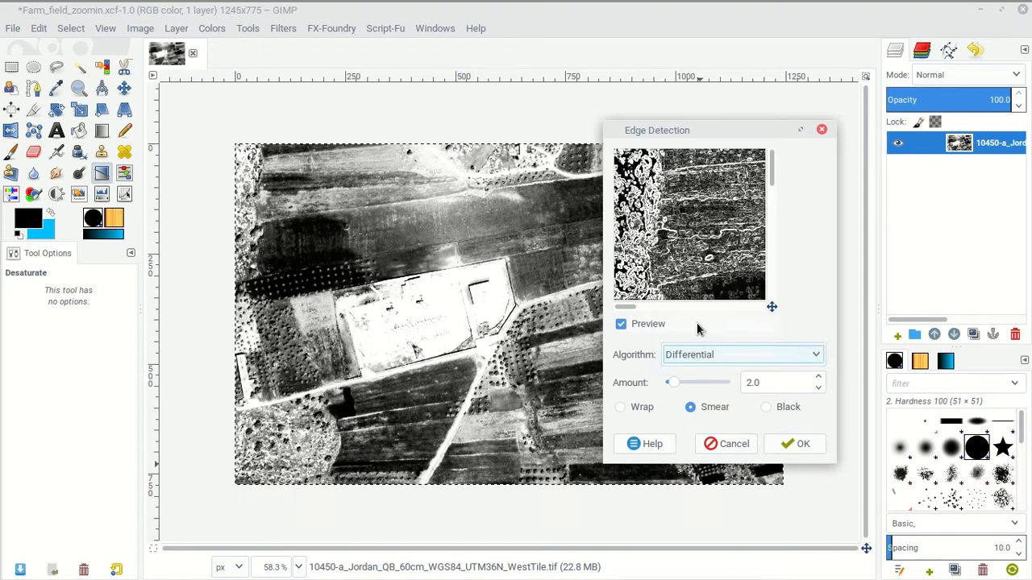
pyautogui.click(715, 353)
pyautogui.click(701, 331)
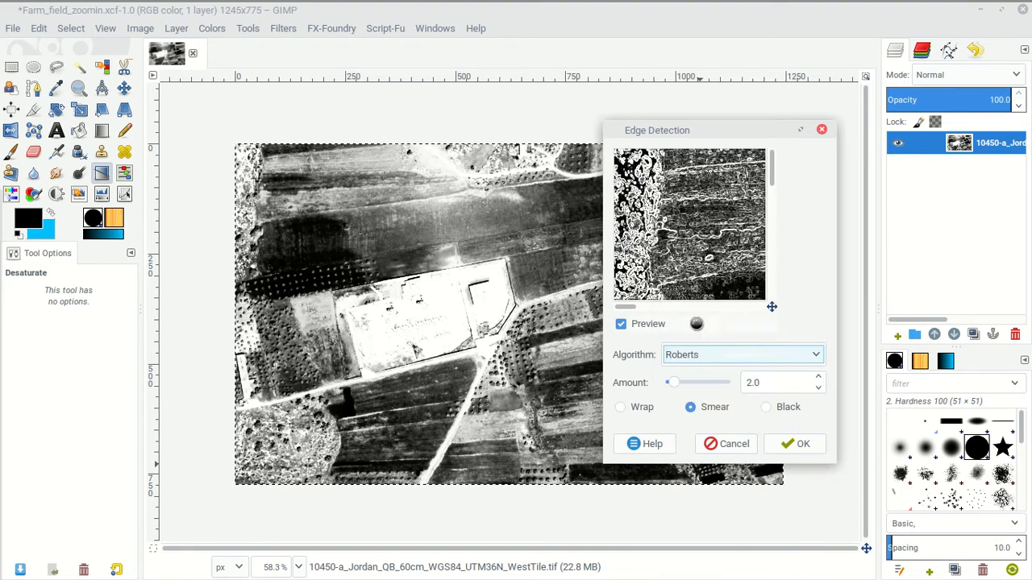
pyautogui.click(708, 352)
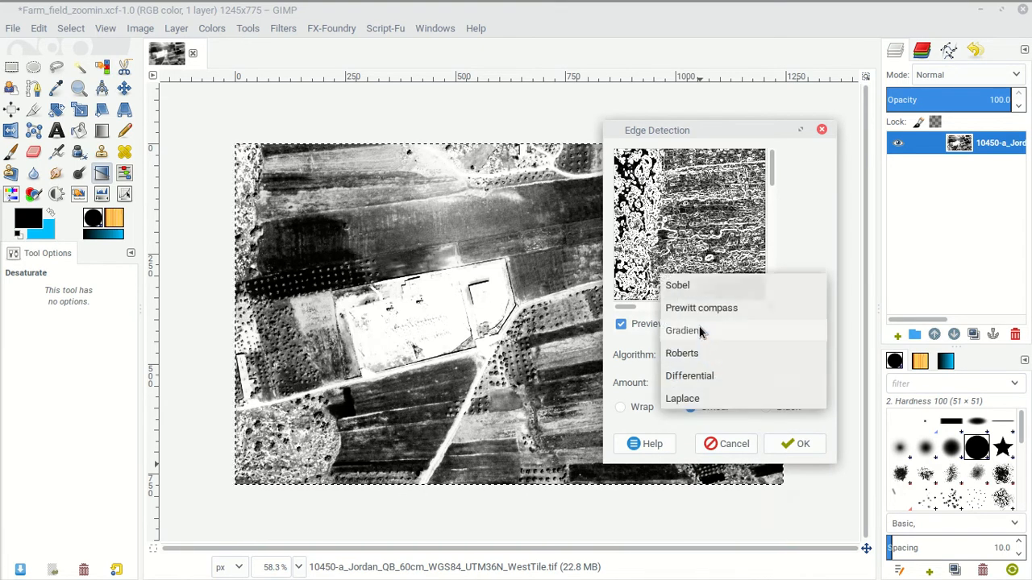
pyautogui.click(699, 327)
pyautogui.click(716, 354)
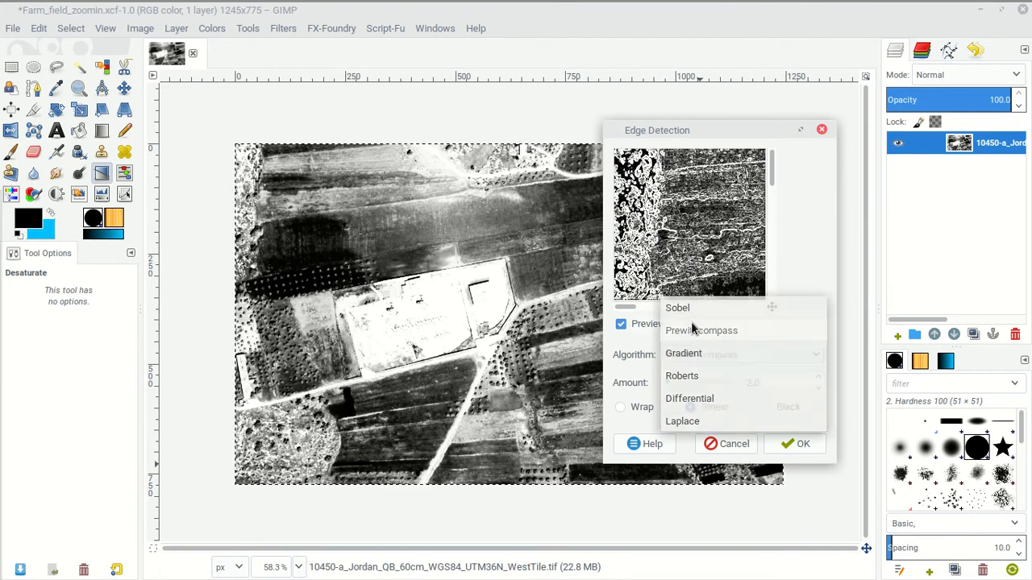
pyautogui.click(696, 329)
pyautogui.click(700, 352)
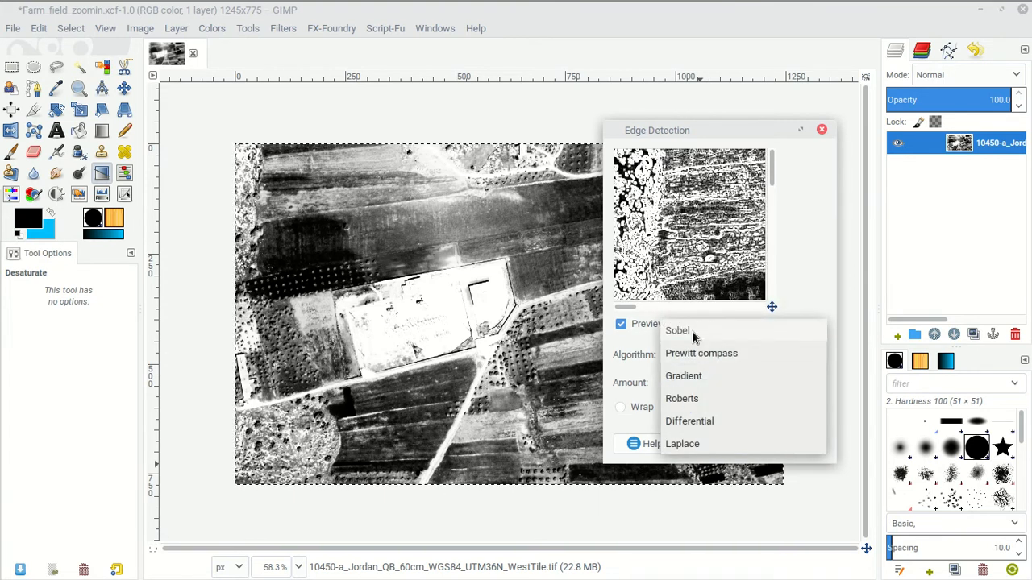
pyautogui.click(692, 332)
# - Set the edge detection amount to 5.9 while previewing the corner of the walled compound
pyautogui.click(677, 385)
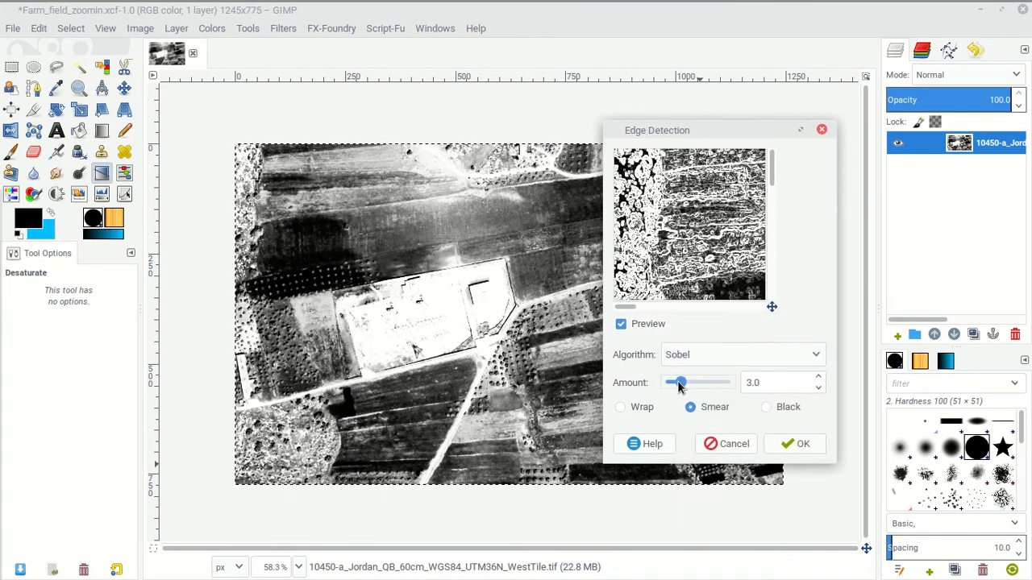
pyautogui.moveTo(678, 387); pyautogui.dragTo(694, 390)
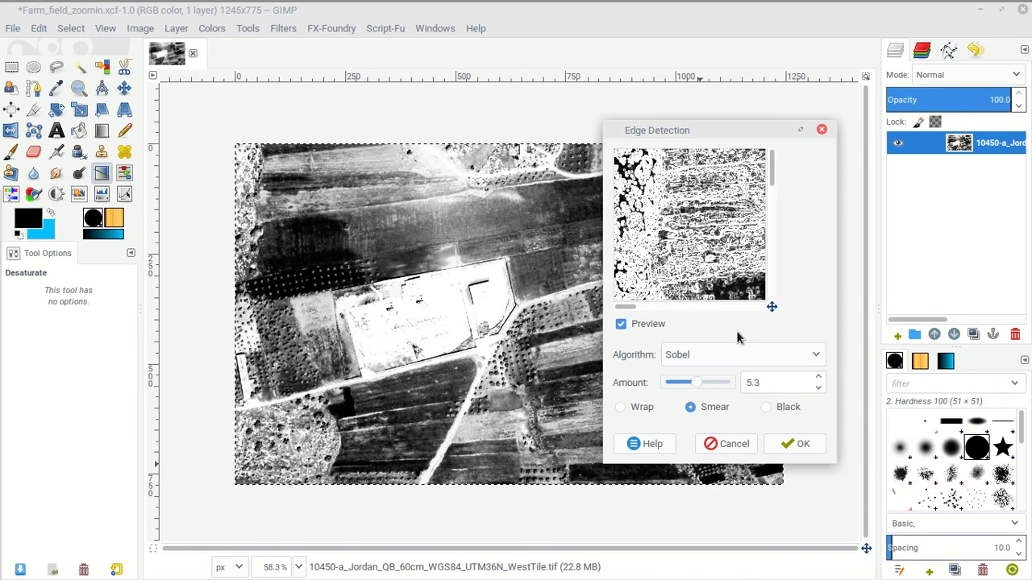
pyautogui.moveTo(771, 306); pyautogui.dragTo(804, 329)
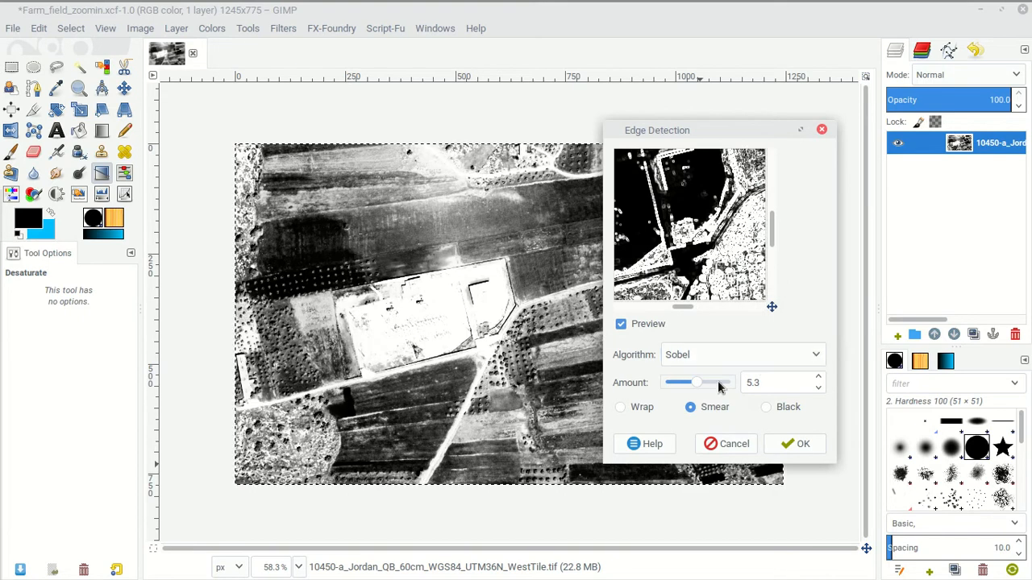
pyautogui.moveTo(675, 384); pyautogui.dragTo(673, 384)
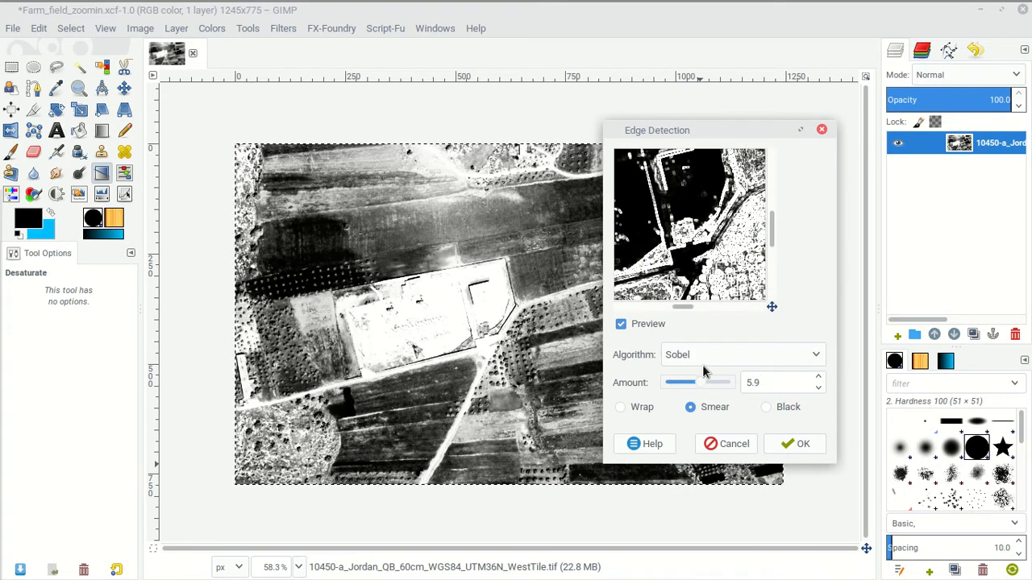
# - Compare the Prewitt compass, Gradient and Sobel algorithms on the compound's corner, and choose Gradient
pyautogui.click(699, 355)
pyautogui.click(713, 376)
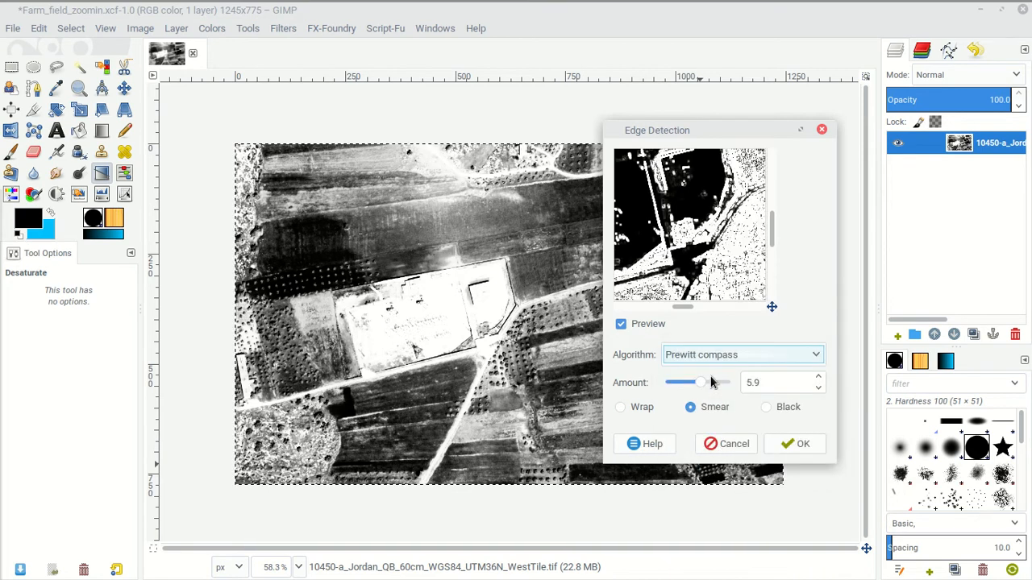
pyautogui.click(716, 356)
pyautogui.click(718, 375)
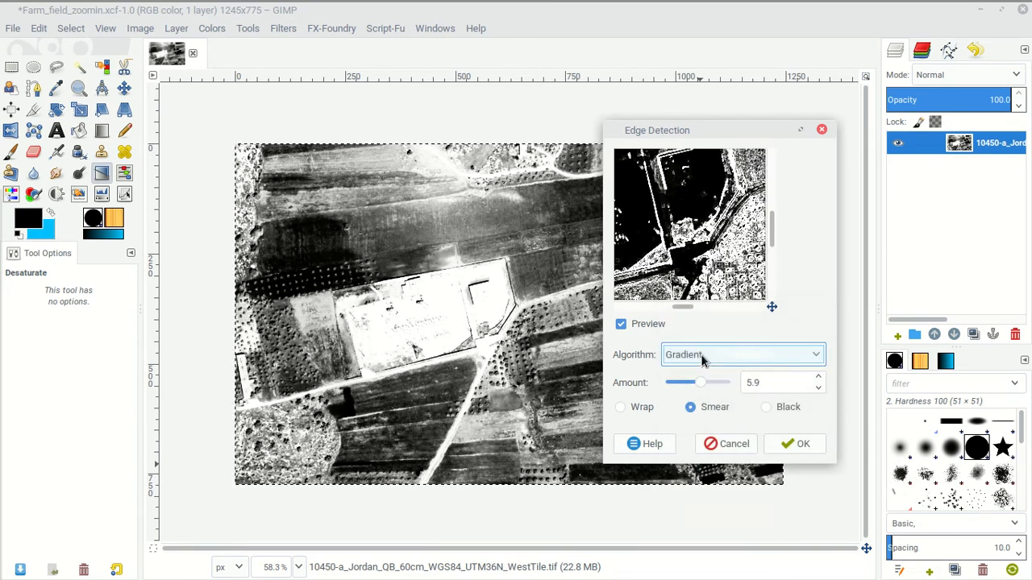
pyautogui.click(703, 355)
pyautogui.click(695, 308)
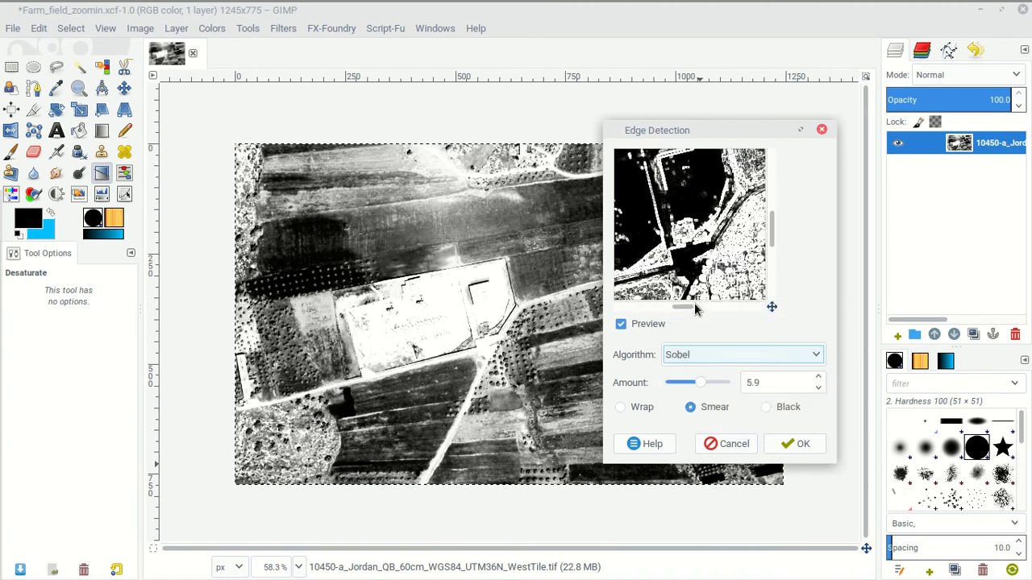
pyautogui.click(702, 353)
pyautogui.click(703, 399)
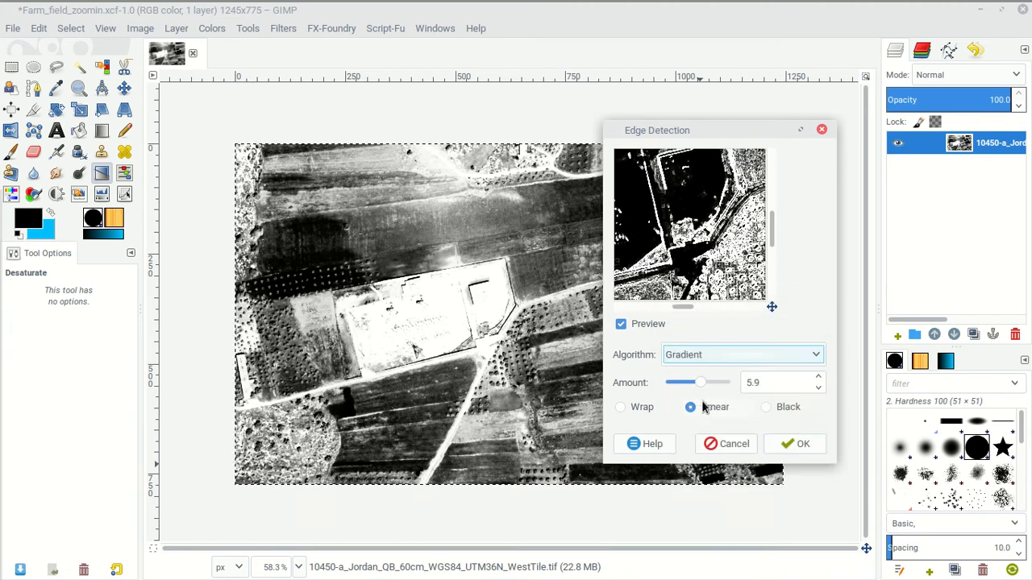
# - Try the Gradient edge detection with inverted colors on the image, and undo both changes
pyautogui.click(806, 443)
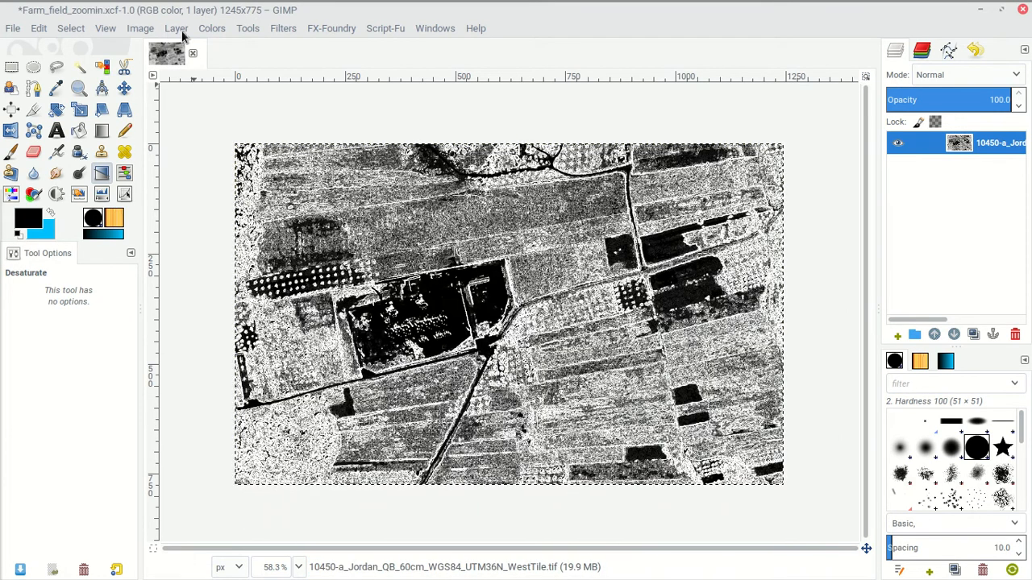
pyautogui.click(212, 28)
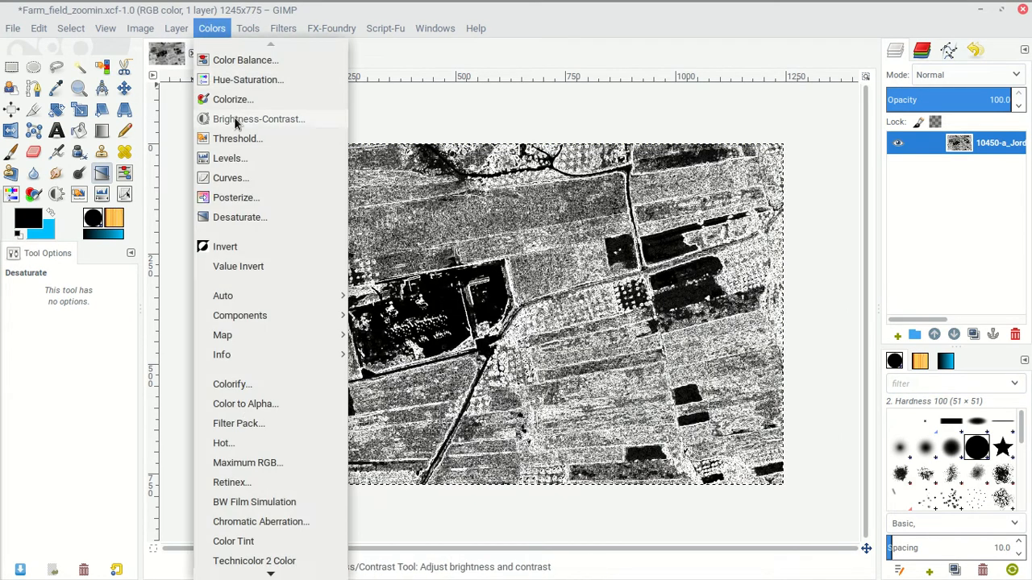
pyautogui.click(246, 249)
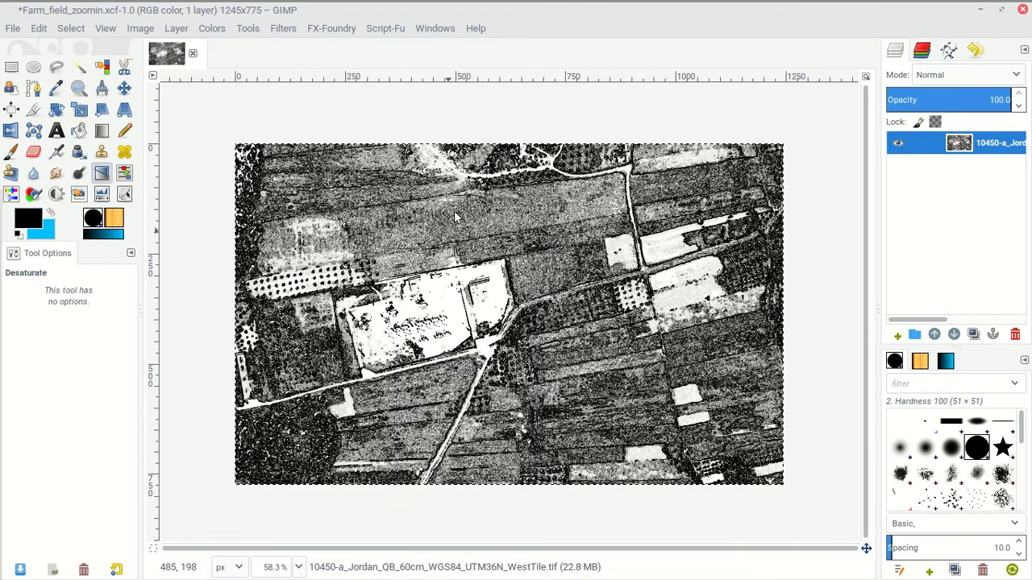
pyautogui.hotkey('ctrl', 'z')
pyautogui.hotkey('ctrl', 'z')
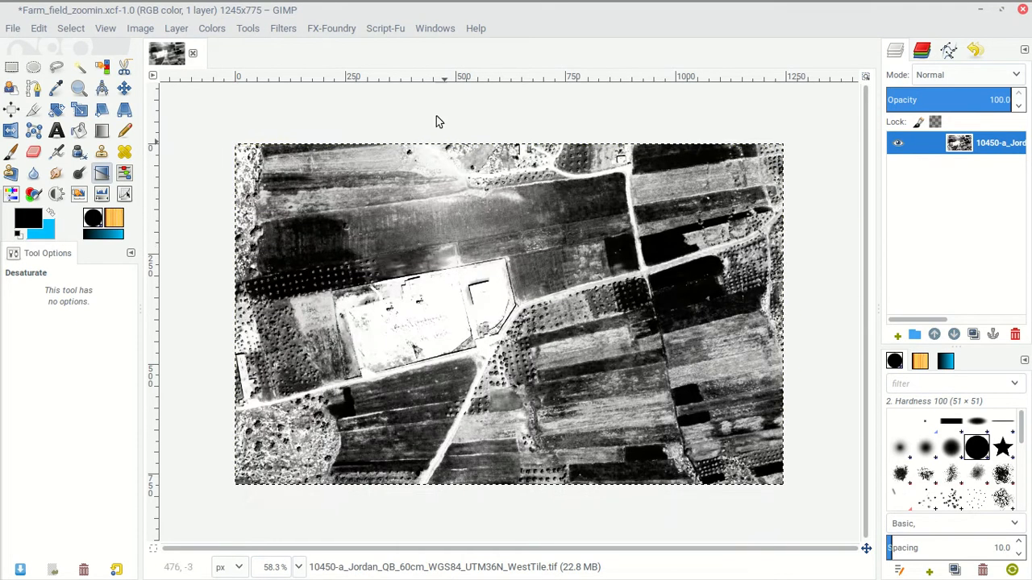
# - Sharpen the image with an Unsharp Mask of radius 121.4, amount 1.65 and threshold 0
pyautogui.click(295, 28)
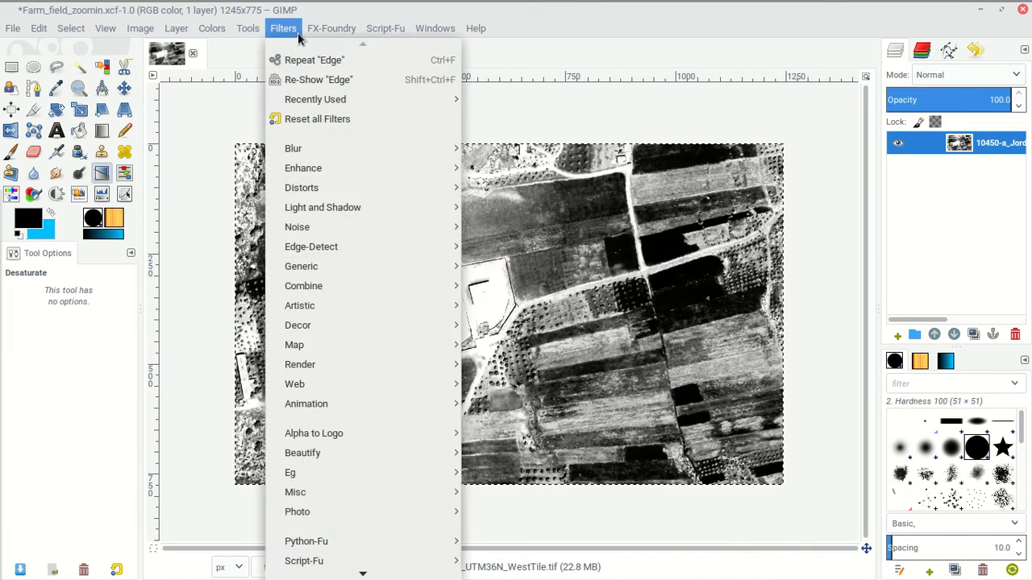
pyautogui.moveTo(344, 244)
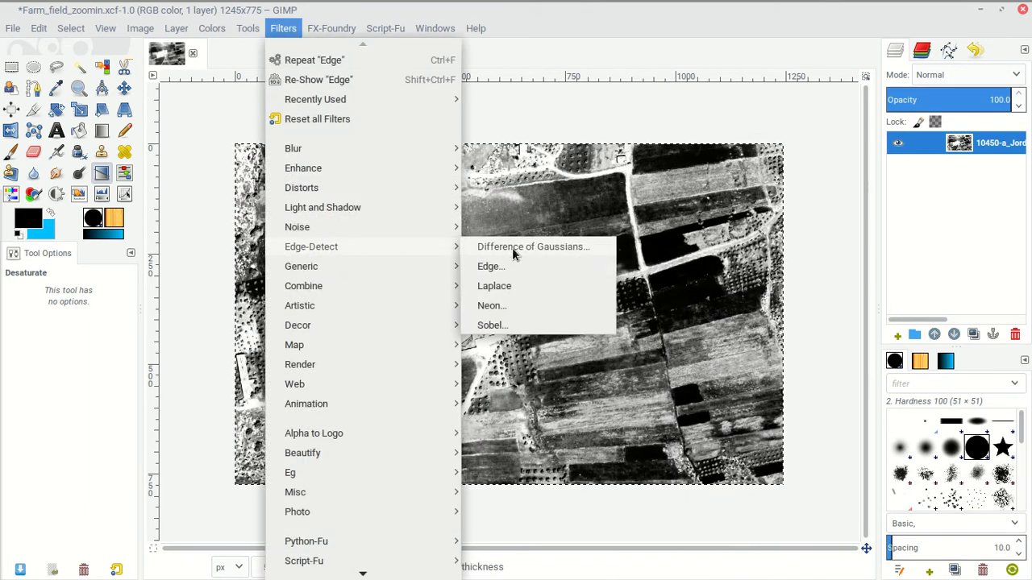
pyautogui.moveTo(402, 233)
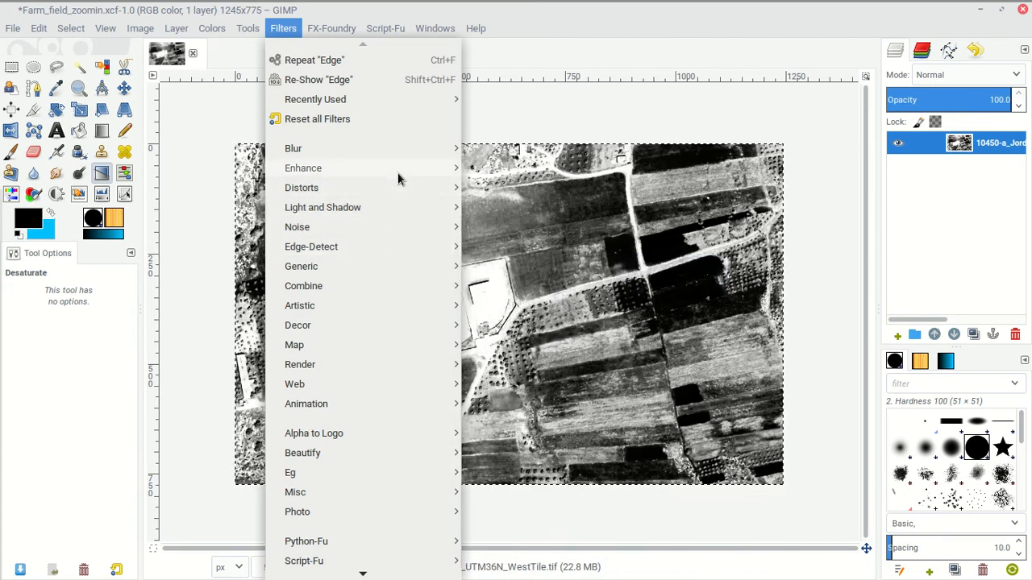
pyautogui.moveTo(398, 176)
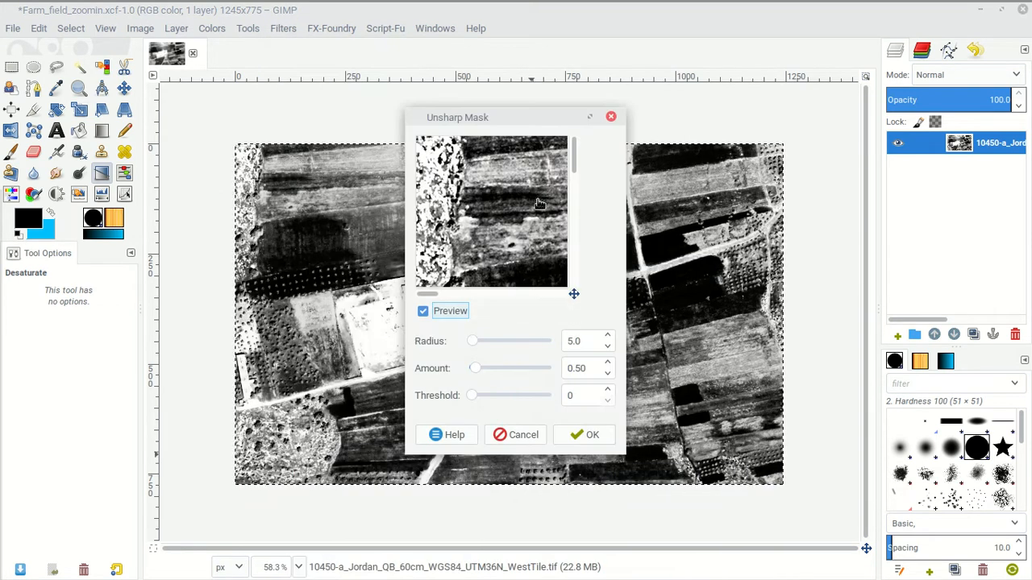
pyautogui.moveTo(485, 117); pyautogui.dragTo(647, 175)
pyautogui.moveTo(736, 356); pyautogui.dragTo(764, 371)
pyautogui.moveTo(635, 401); pyautogui.dragTo(647, 429)
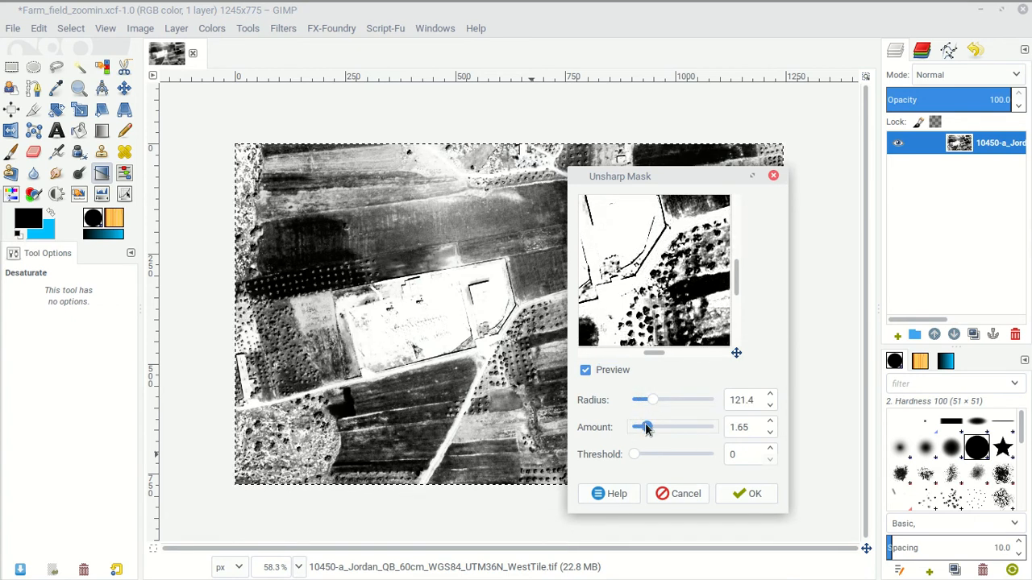
pyautogui.click(745, 493)
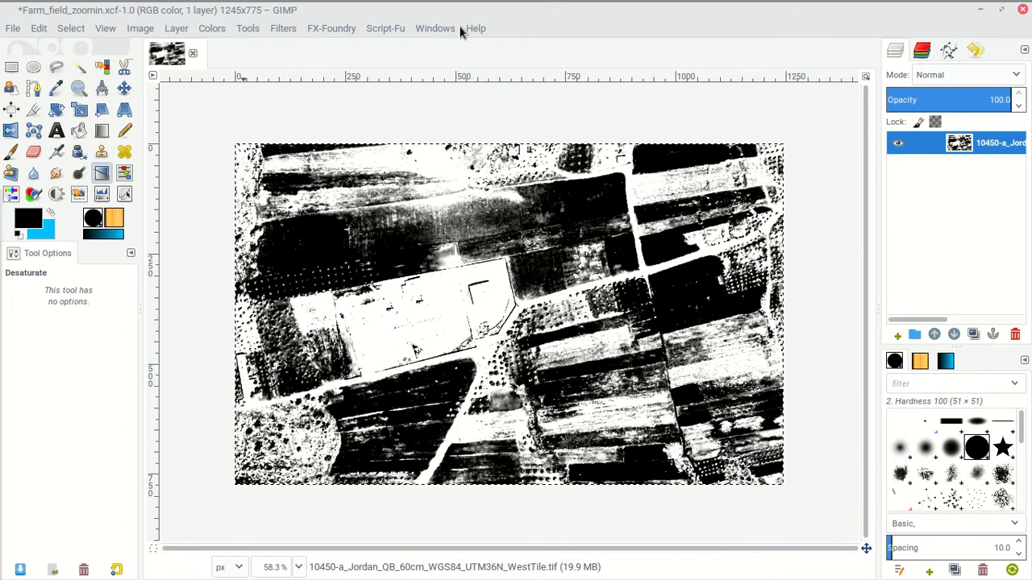
# - Apply Difference of Gaussians edge detection with radius 1 at 7.0 and radius 2 at 1.0, normalized and inverted
pyautogui.click(282, 27)
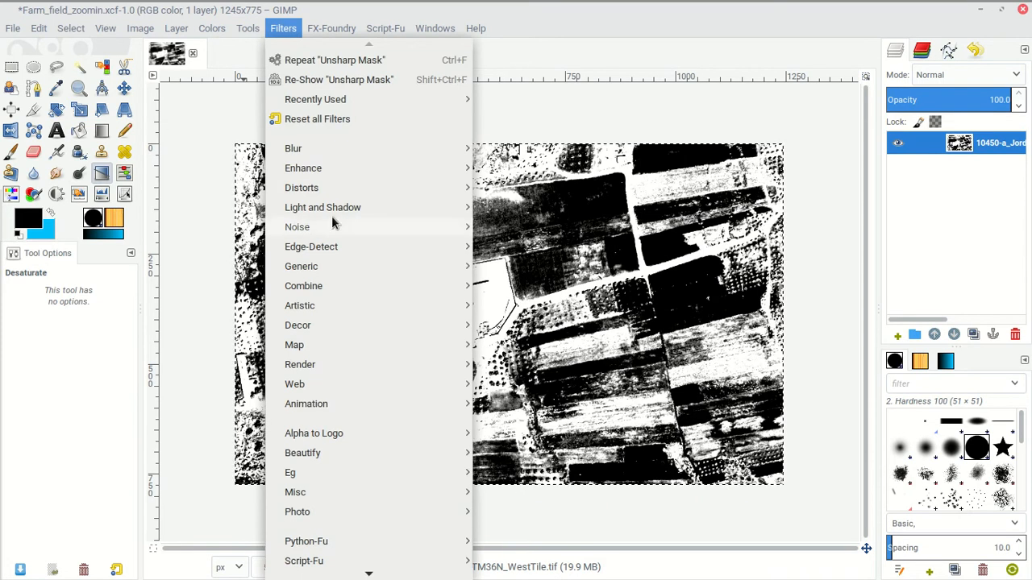
pyautogui.moveTo(392, 247)
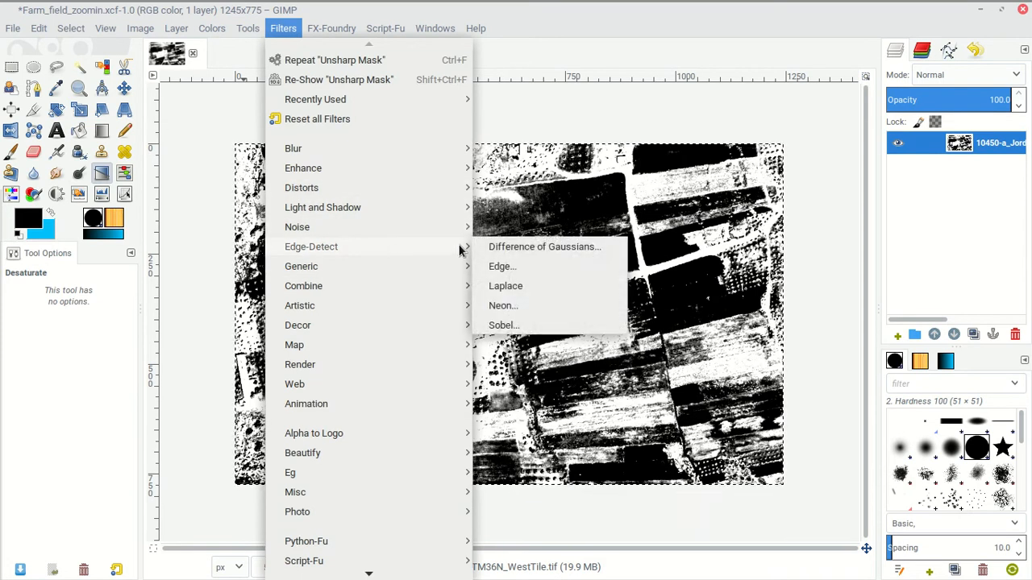
pyautogui.click(563, 246)
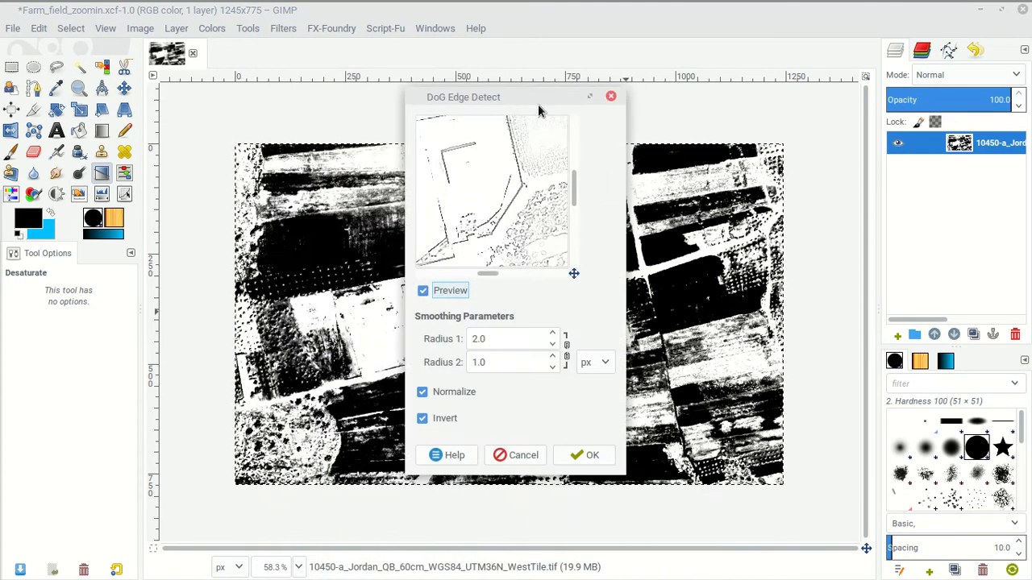
pyautogui.moveTo(526, 91); pyautogui.dragTo(726, 183)
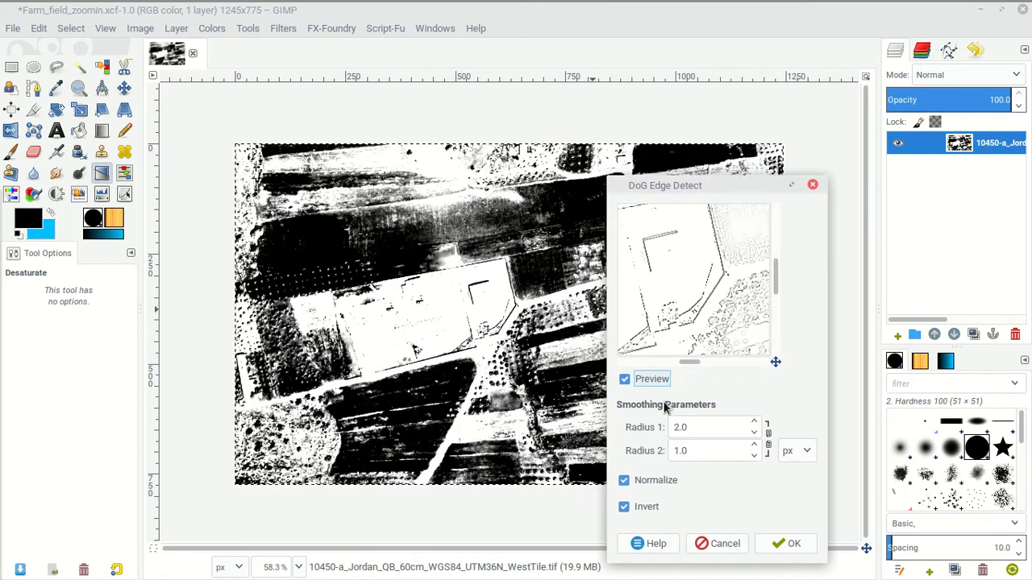
pyautogui.click(755, 424)
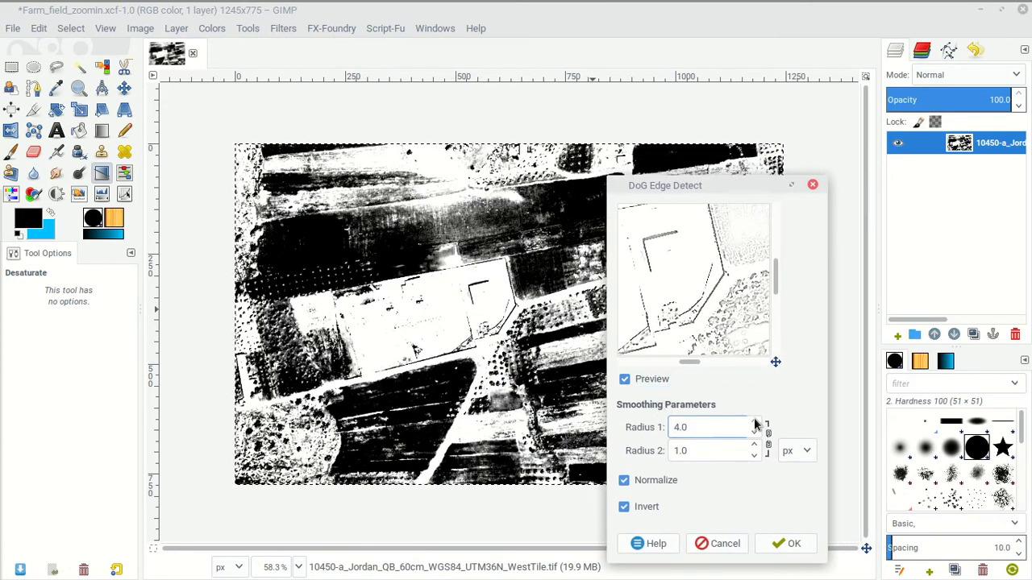
pyautogui.click(755, 423)
pyautogui.click(755, 423)
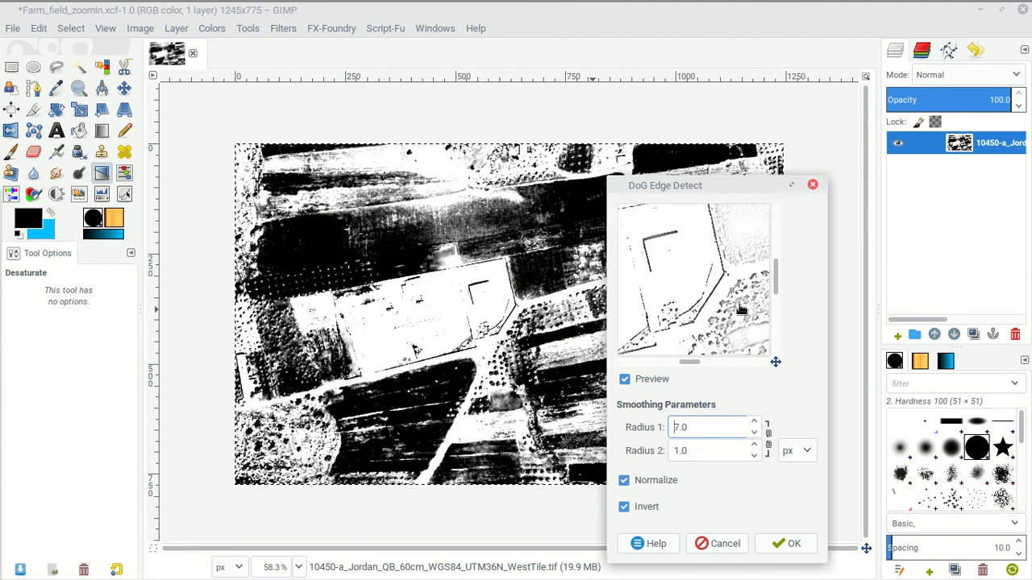
pyautogui.click(790, 543)
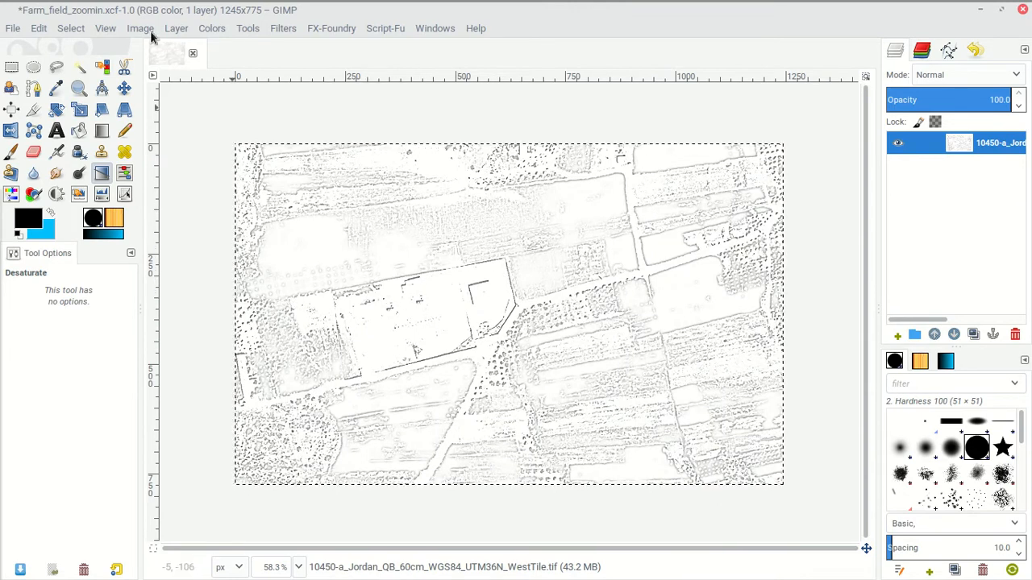
# - Apply a threshold of 234 to 255 to the edge-detected image
pyautogui.click(208, 29)
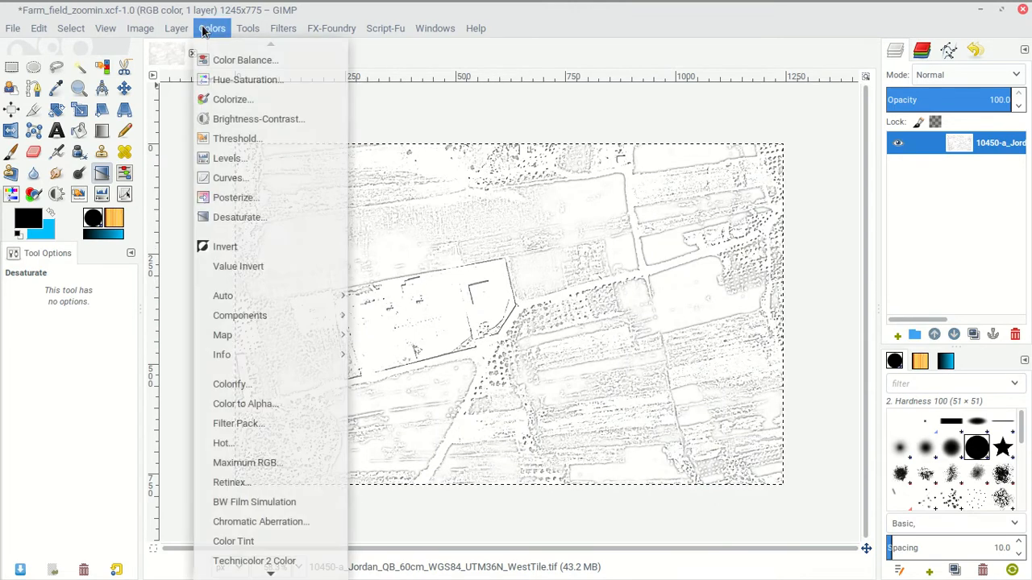
pyautogui.click(231, 137)
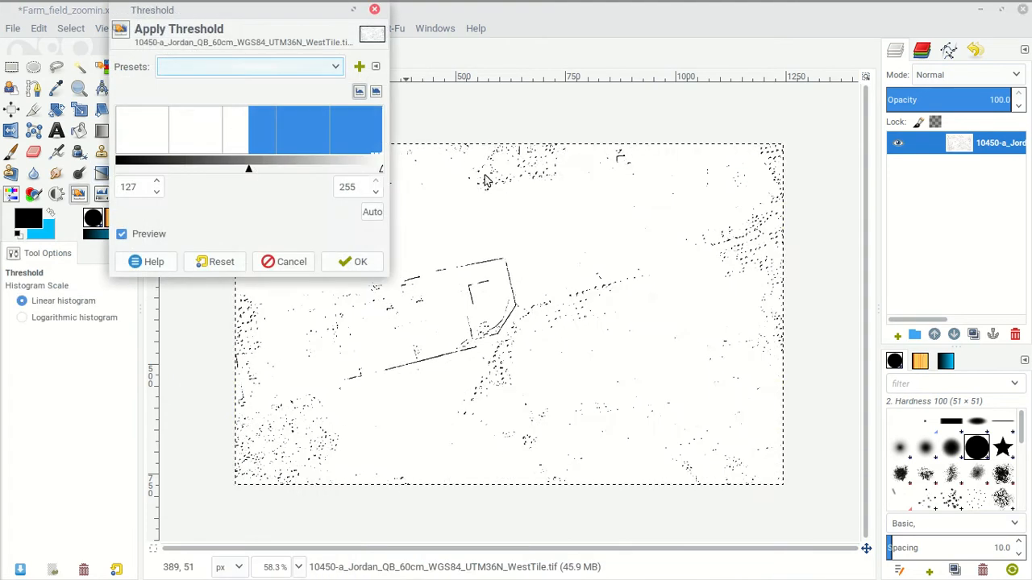
pyautogui.moveTo(250, 171); pyautogui.dragTo(340, 167)
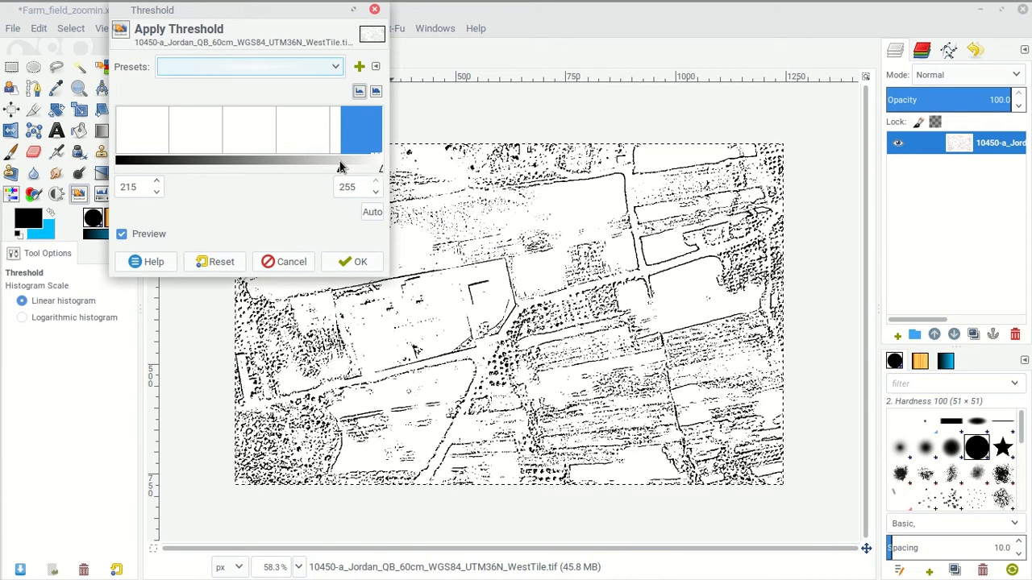
pyautogui.moveTo(384, 171); pyautogui.dragTo(430, 173)
pyautogui.moveTo(339, 172); pyautogui.dragTo(345, 172)
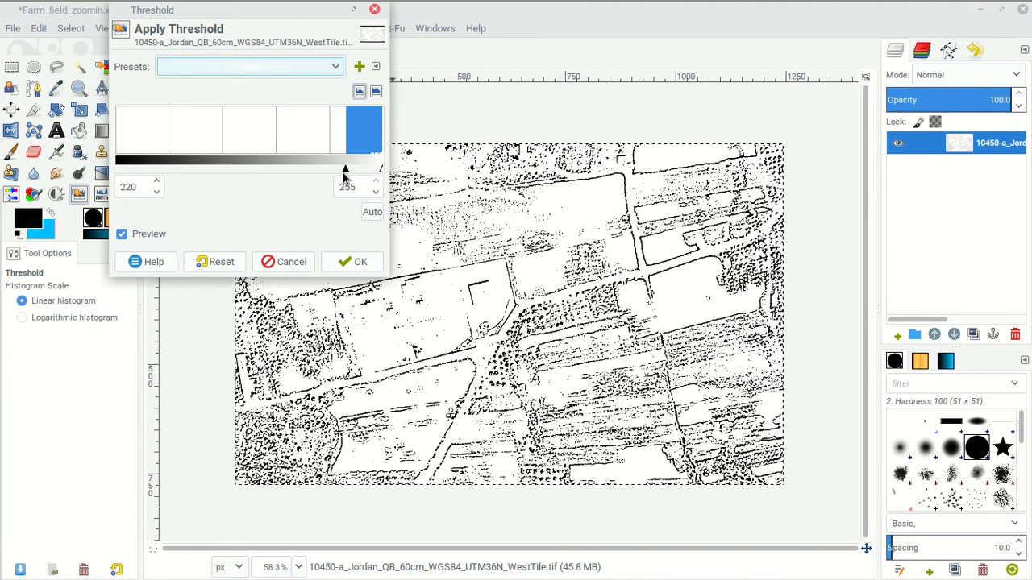
pyautogui.moveTo(344, 171)
pyautogui.mouseDown()
pyautogui.moveTo(375, 171)
pyautogui.moveTo(360, 174)
pyautogui.mouseUp()
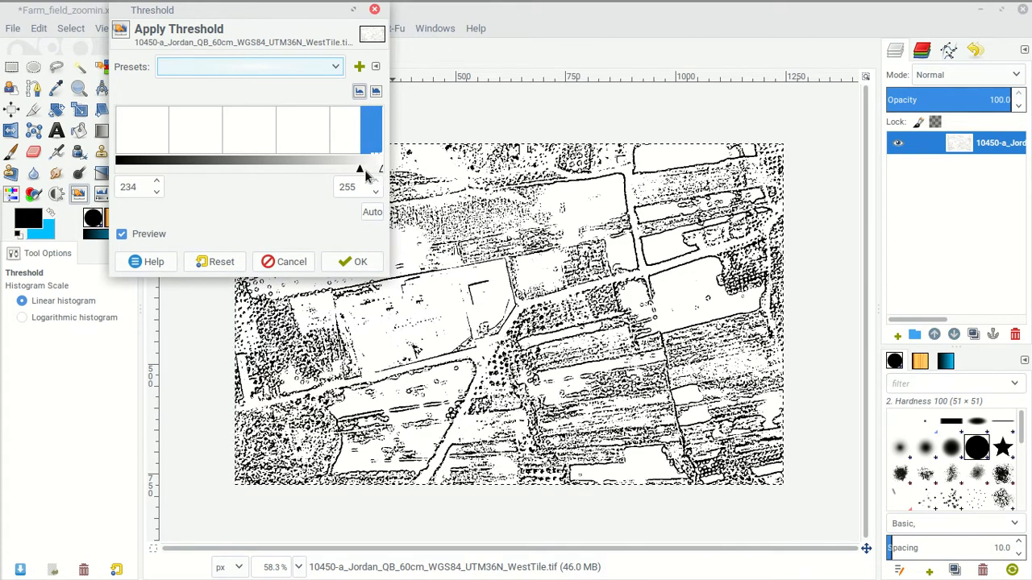
pyautogui.click(360, 266)
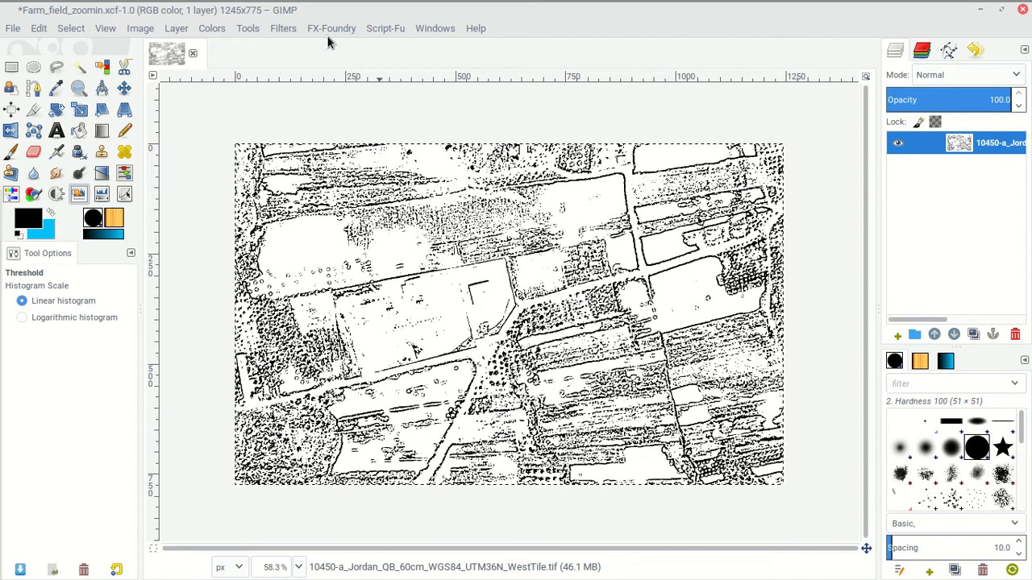
# - Try the Dilate filter on the thresholded image, and undo both the dilation and the threshold
pyautogui.click(277, 31)
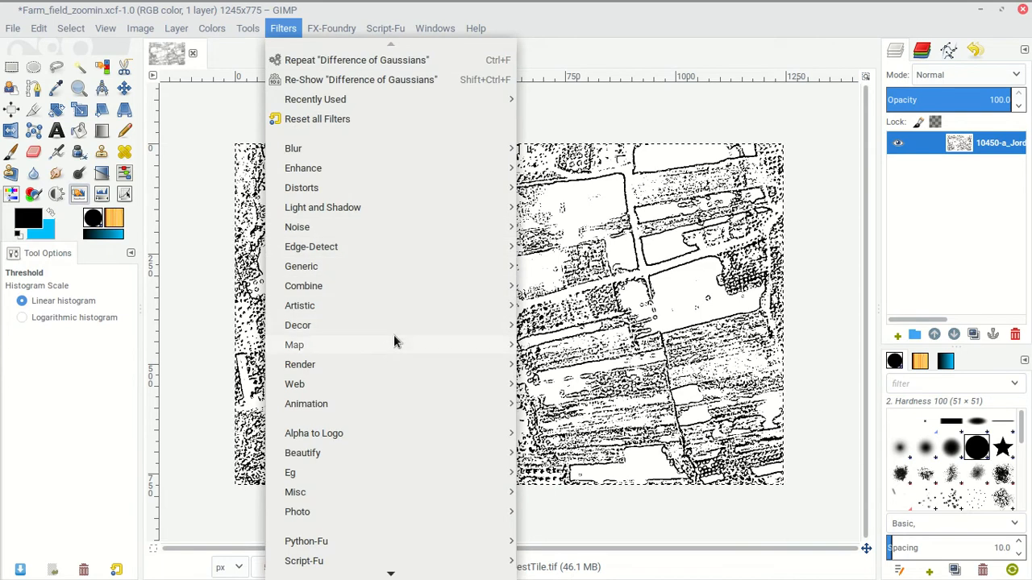
pyautogui.moveTo(484, 266)
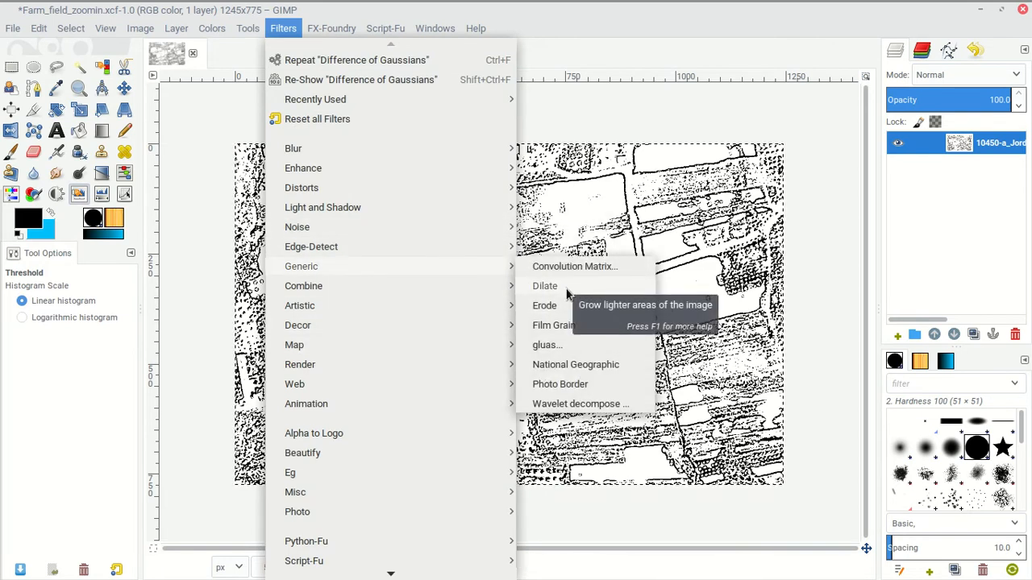
pyautogui.click(569, 295)
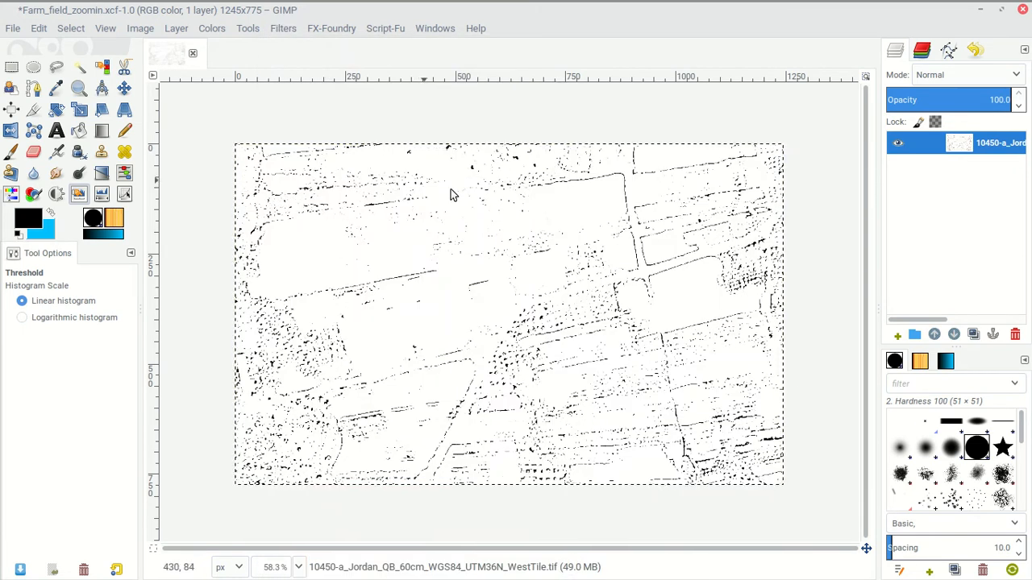
pyautogui.hotkey('ctrl', 'z')
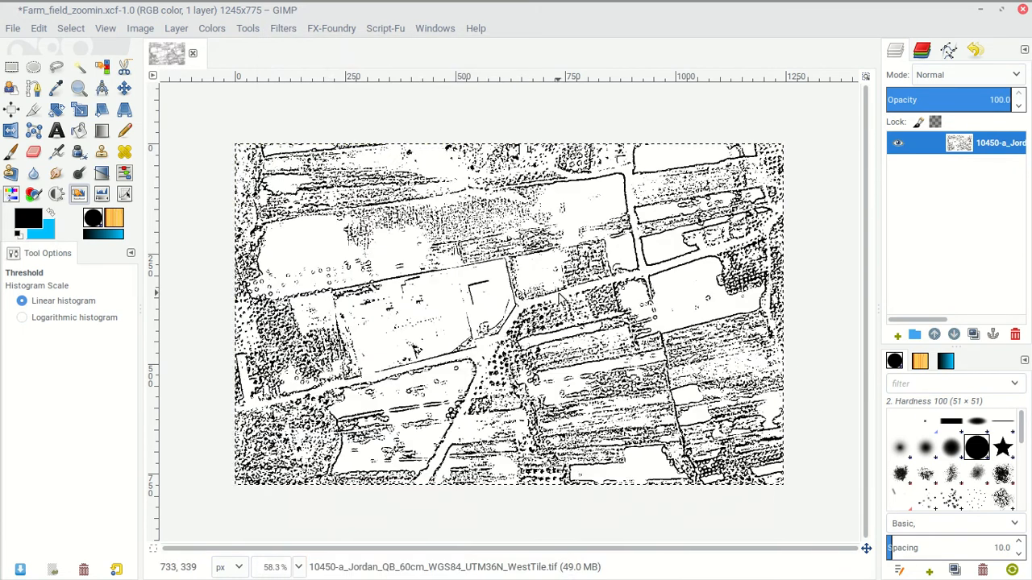
pyautogui.hotkey('ctrl', 'y')
# - Apply a threshold of 184 to 255 to the edge-detected image
pyautogui.click(211, 29)
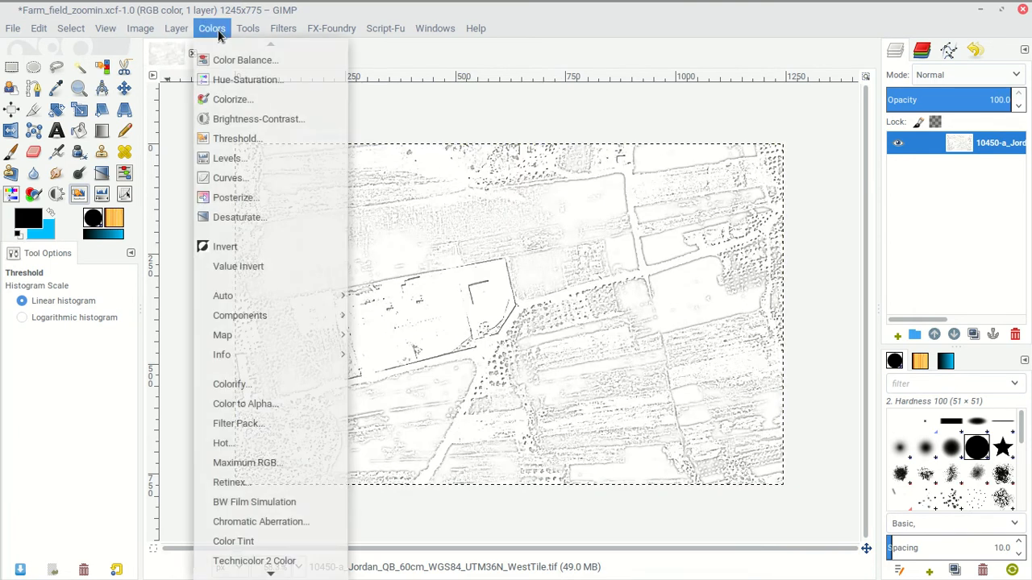
pyautogui.click(234, 139)
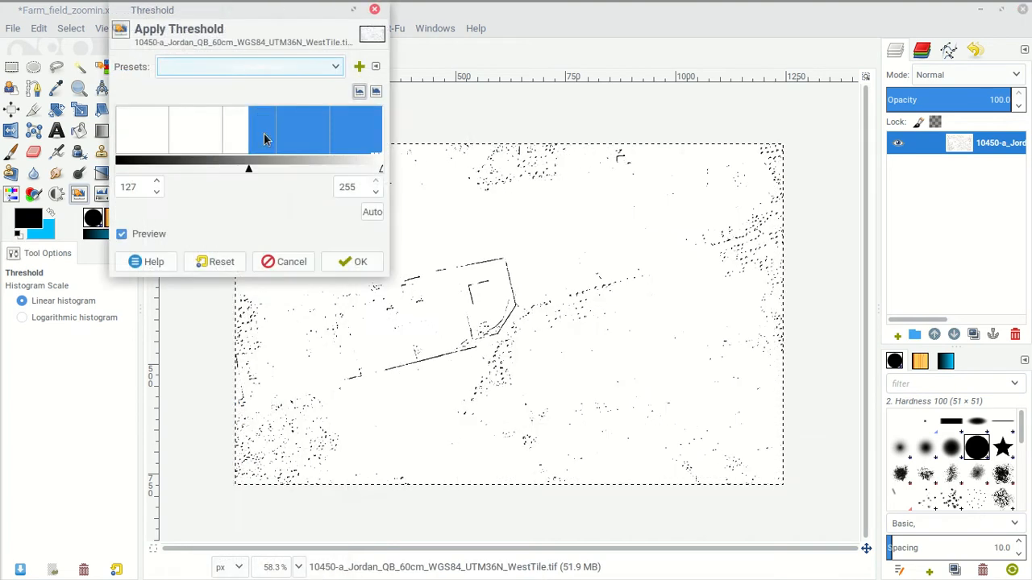
pyautogui.moveTo(247, 167); pyautogui.dragTo(304, 164)
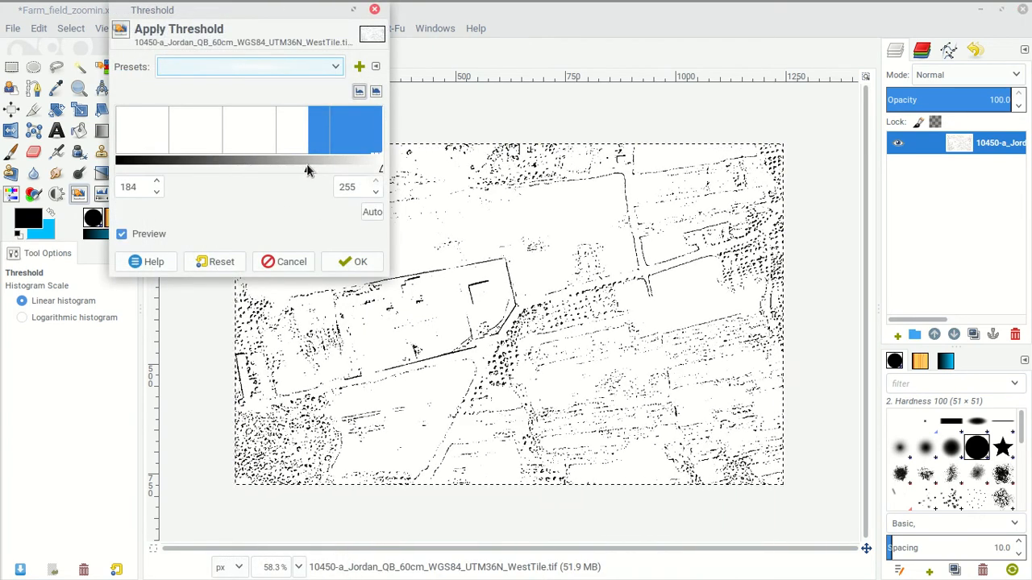
pyautogui.click(355, 261)
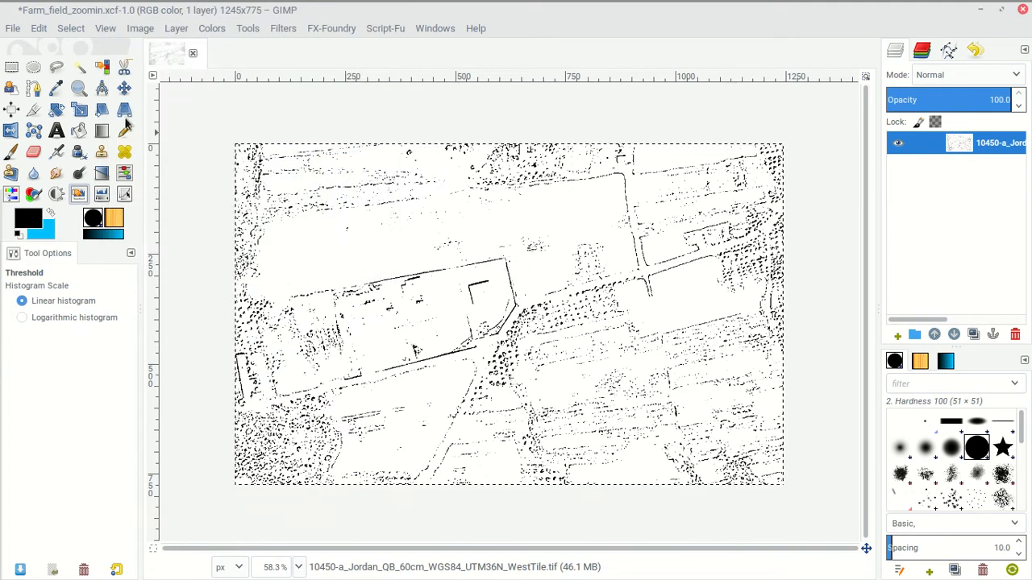
# - Reset the colors to black and white and erase stray specks from the blank field above the walled compound
pyautogui.click(33, 152)
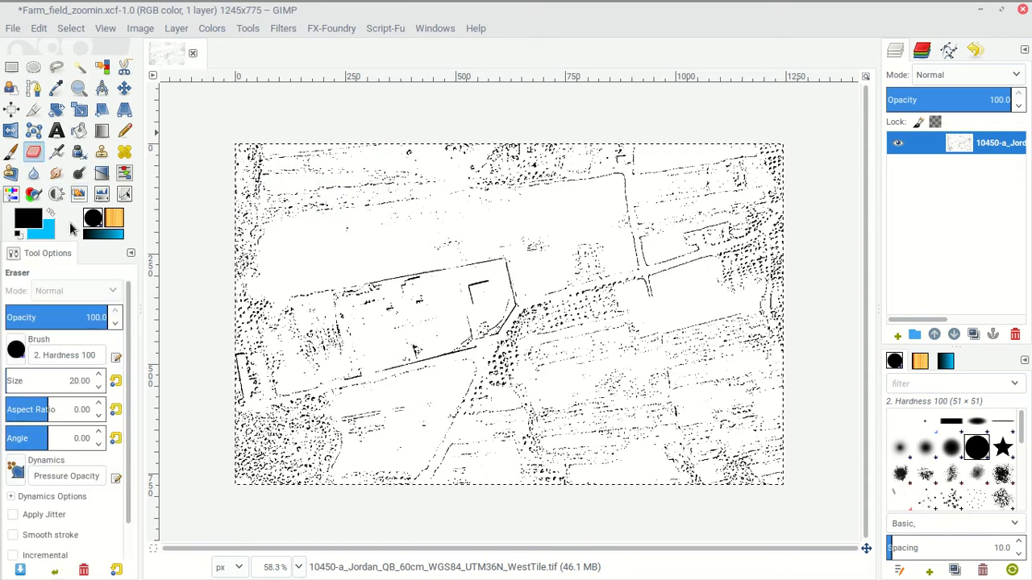
pyautogui.click(17, 234)
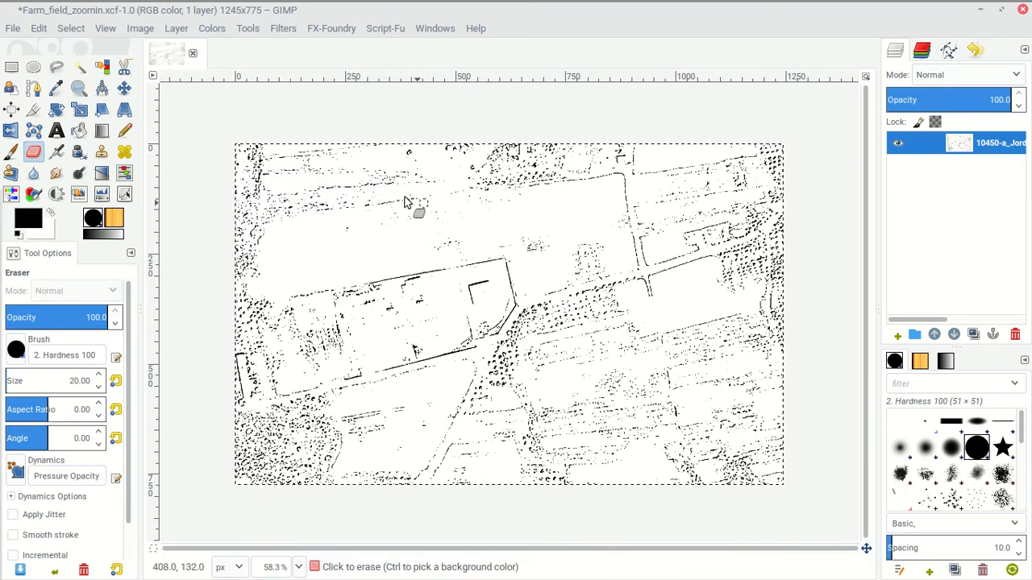
pyautogui.click(327, 223)
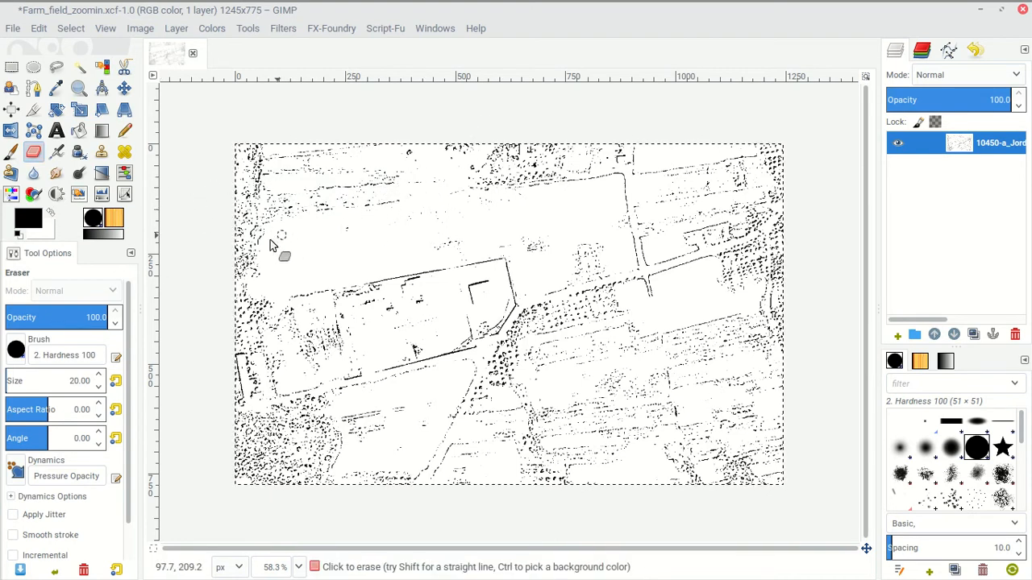
# - Enlarge the eraser to a size of about 273 with the 2. Hardness 100 brush
pyautogui.click(15, 349)
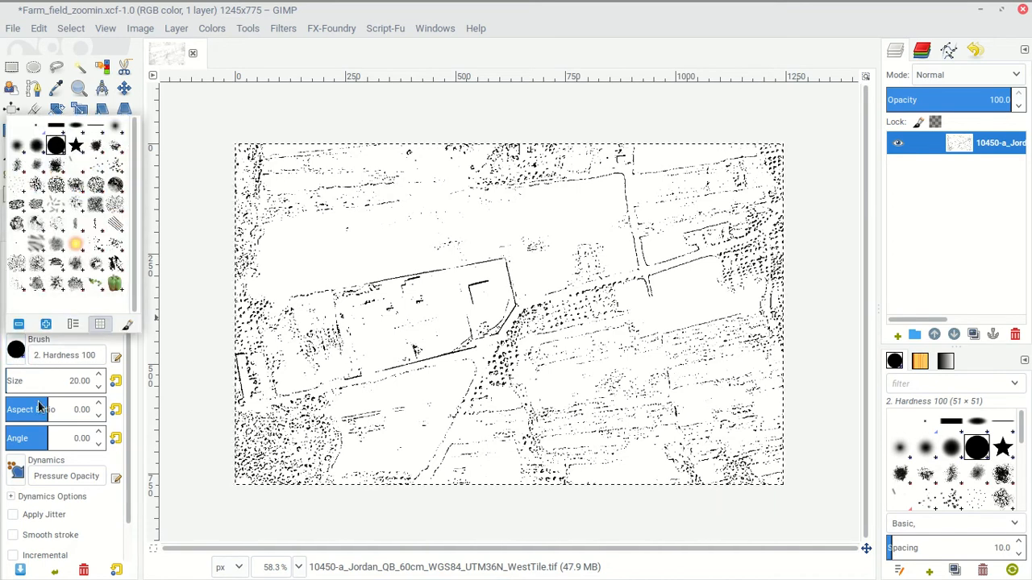
pyautogui.click(29, 381)
pyautogui.moveTo(32, 381); pyautogui.dragTo(64, 381)
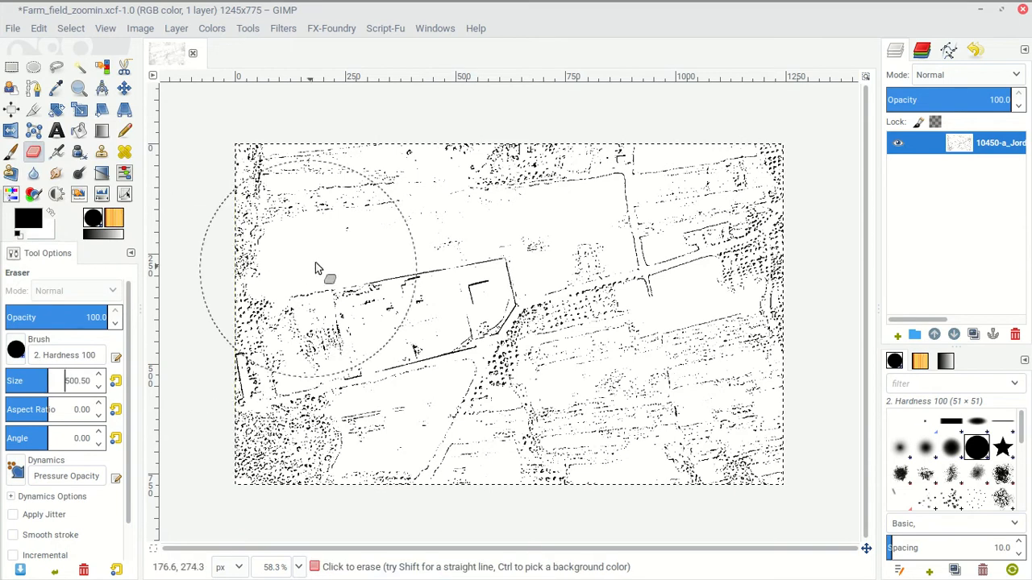
pyautogui.click(32, 379)
pyautogui.click(32, 379)
# - Erase the edge noise above and to the right of the walled compound, undoing a stroke that cuts into its outline
pyautogui.moveTo(280, 182)
pyautogui.mouseDown()
pyautogui.moveTo(293, 214)
pyautogui.moveTo(244, 242)
pyautogui.moveTo(328, 187)
pyautogui.moveTo(364, 182)
pyautogui.moveTo(749, 181)
pyautogui.moveTo(732, 412)
pyautogui.moveTo(752, 458)
pyautogui.moveTo(706, 442)
pyautogui.moveTo(648, 262)
pyautogui.moveTo(555, 237)
pyautogui.moveTo(576, 277)
pyautogui.mouseUp()
pyautogui.hotkey('ctrl', 'z')
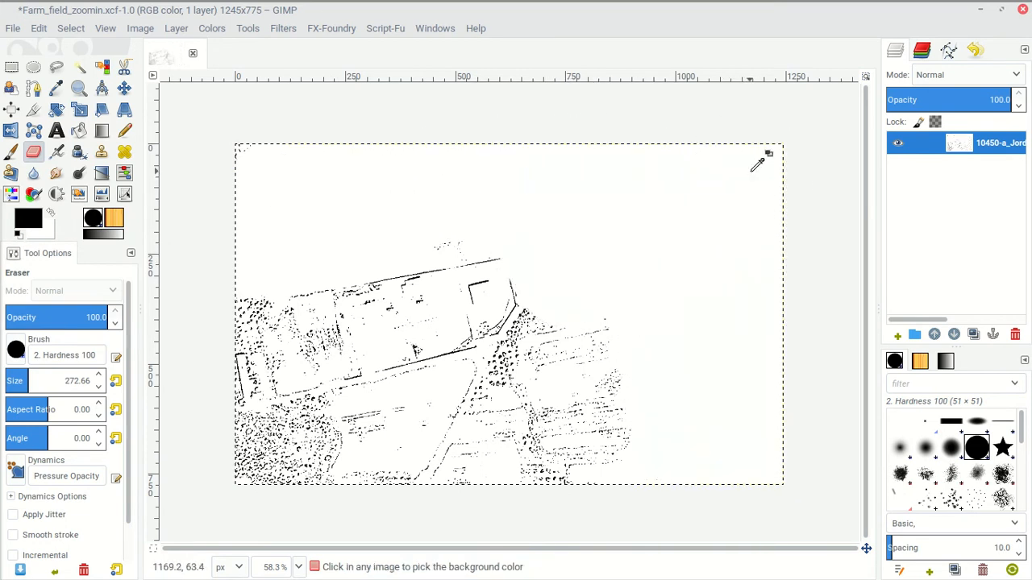
pyautogui.moveTo(178, 184)
pyautogui.mouseDown()
pyautogui.moveTo(272, 169)
pyautogui.moveTo(553, 173)
pyautogui.moveTo(768, 220)
pyautogui.moveTo(626, 226)
pyautogui.moveTo(629, 347)
pyautogui.moveTo(736, 447)
pyautogui.moveTo(683, 223)
pyautogui.mouseUp()
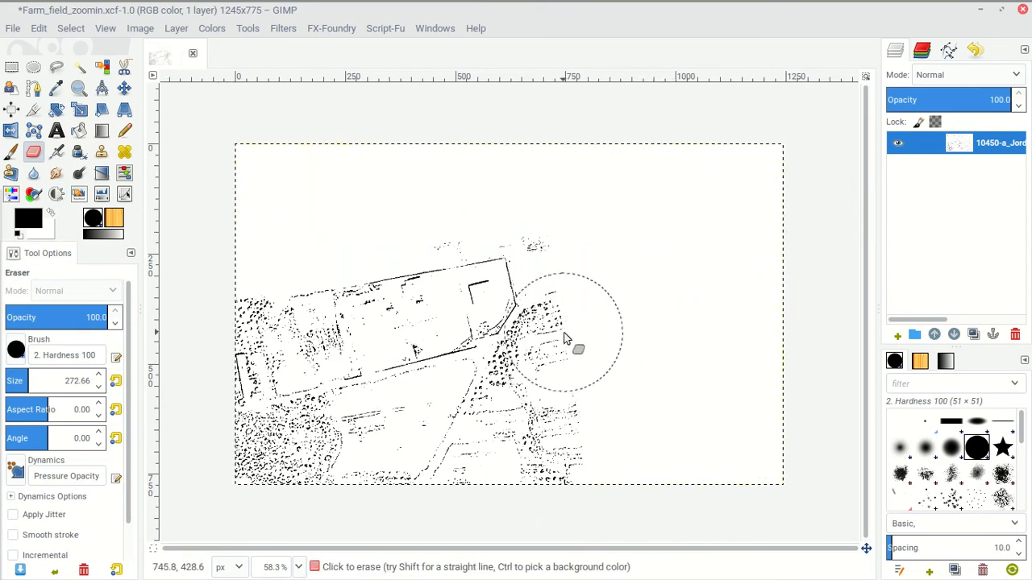
pyautogui.moveTo(570, 335)
pyautogui.mouseDown()
pyautogui.moveTo(582, 294)
pyautogui.moveTo(566, 228)
pyautogui.mouseUp()
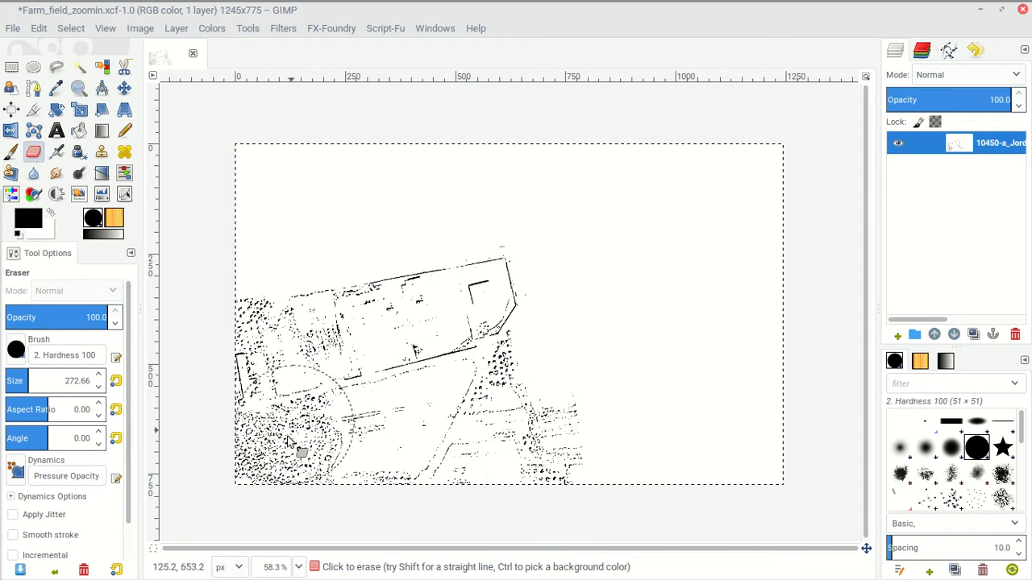
# - Erase the remaining noise below and to the left of the compound, including the speckled area at its western end
pyautogui.moveTo(234, 336)
pyautogui.mouseDown()
pyautogui.moveTo(242, 385)
pyautogui.moveTo(272, 437)
pyautogui.moveTo(316, 457)
pyautogui.moveTo(607, 443)
pyautogui.moveTo(543, 449)
pyautogui.mouseUp()
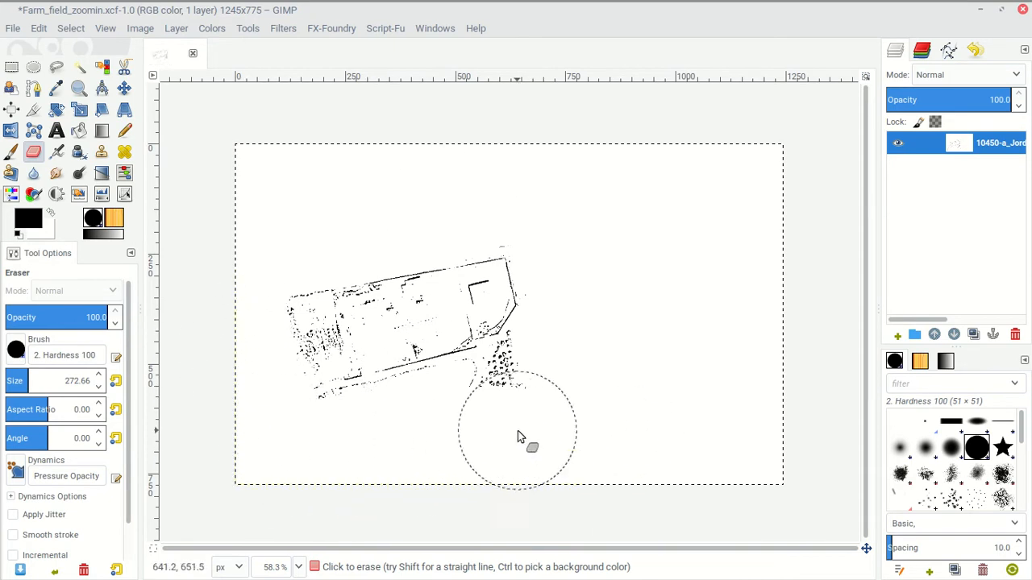
pyautogui.moveTo(518, 403); pyautogui.dragTo(532, 396)
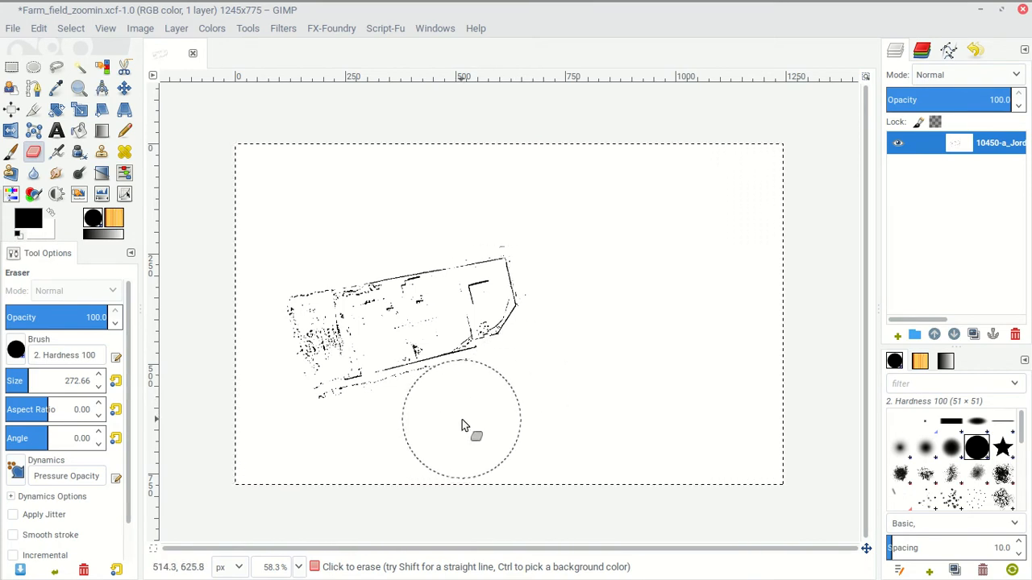
pyautogui.moveTo(387, 442); pyautogui.dragTo(359, 446)
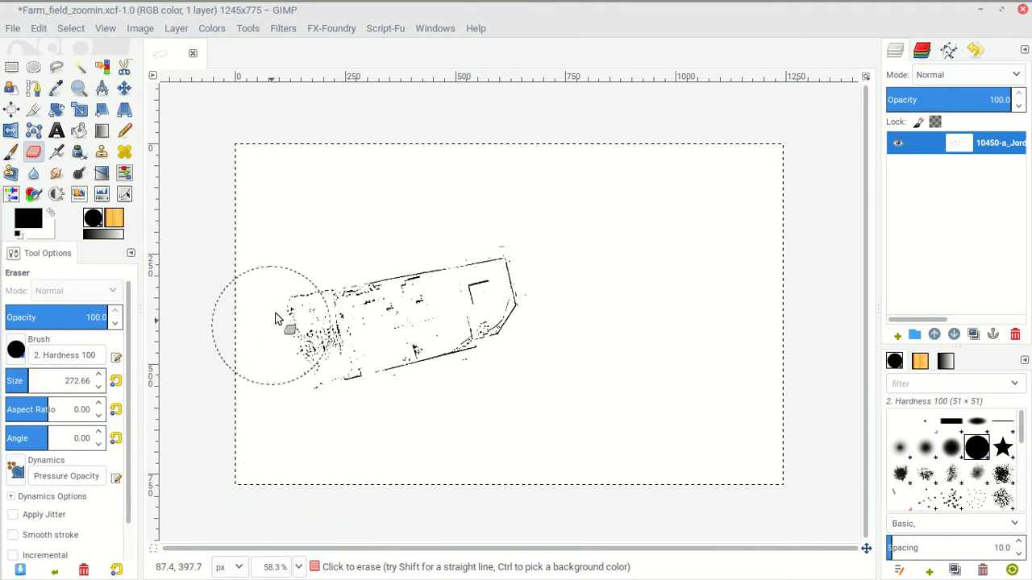
pyautogui.moveTo(274, 307); pyautogui.dragTo(271, 304)
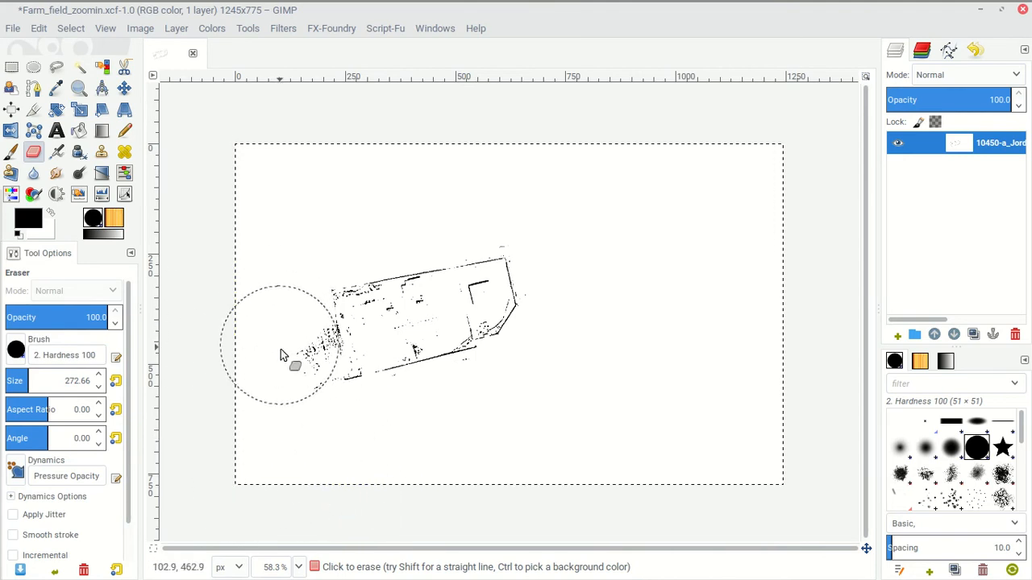
pyautogui.moveTo(280, 356)
pyautogui.mouseDown()
pyautogui.moveTo(265, 382)
pyautogui.moveTo(282, 388)
pyautogui.mouseUp()
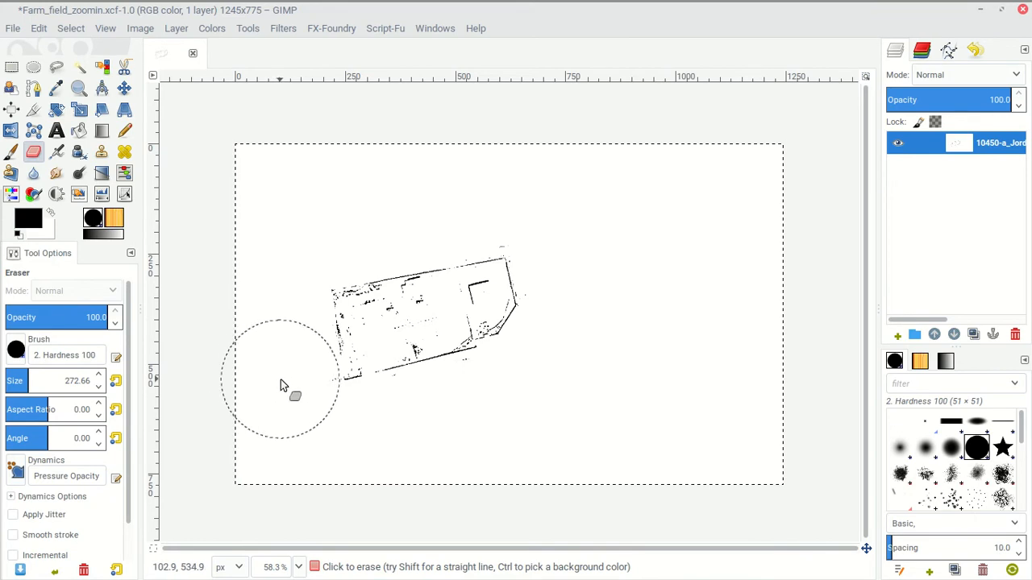
# - Reduce the eraser size to about 141 and erase the marks inside the compound, keeping only its outline
pyautogui.moveTo(26, 381); pyautogui.dragTo(16, 381)
pyautogui.moveTo(487, 332)
pyautogui.mouseDown()
pyautogui.moveTo(407, 315)
pyautogui.moveTo(425, 315)
pyautogui.moveTo(372, 323)
pyautogui.moveTo(371, 333)
pyautogui.moveTo(398, 322)
pyautogui.moveTo(413, 331)
pyautogui.moveTo(406, 316)
pyautogui.moveTo(464, 316)
pyautogui.mouseUp()
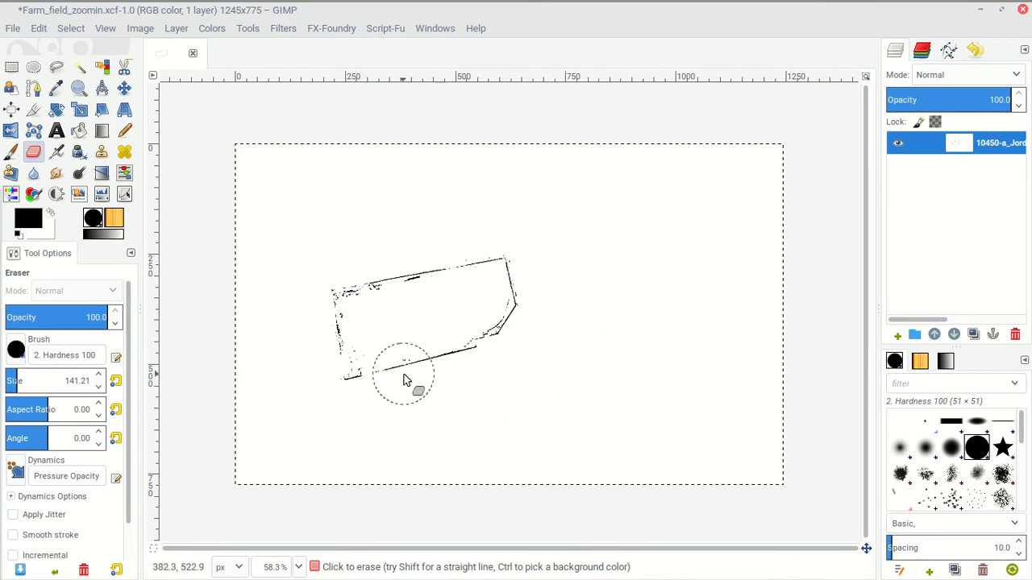
# - Export the cleaned image as Farm_field_zoomin.png to the Project 4 folder with the default PNG options
pyautogui.click(15, 28)
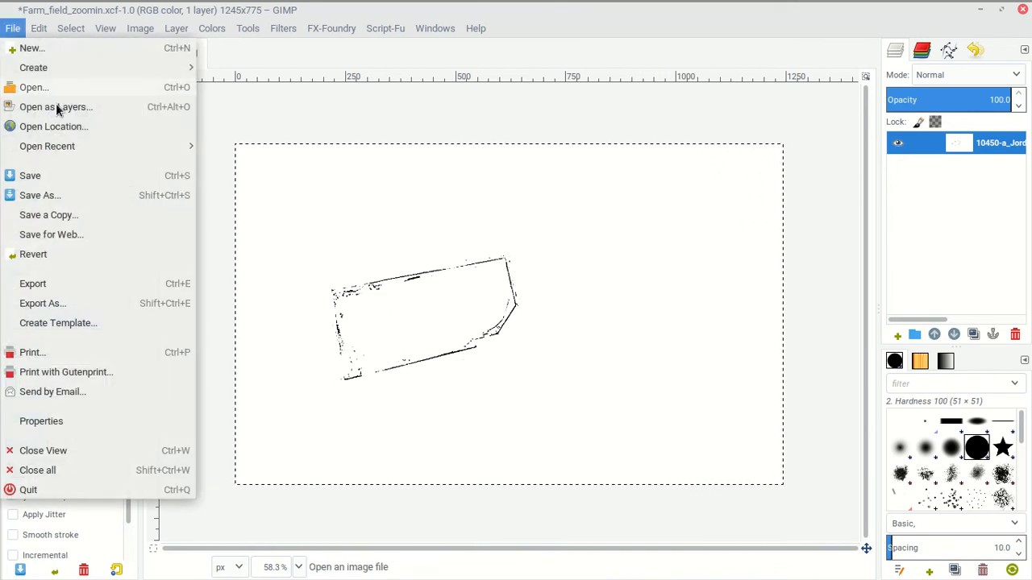
pyautogui.click(64, 300)
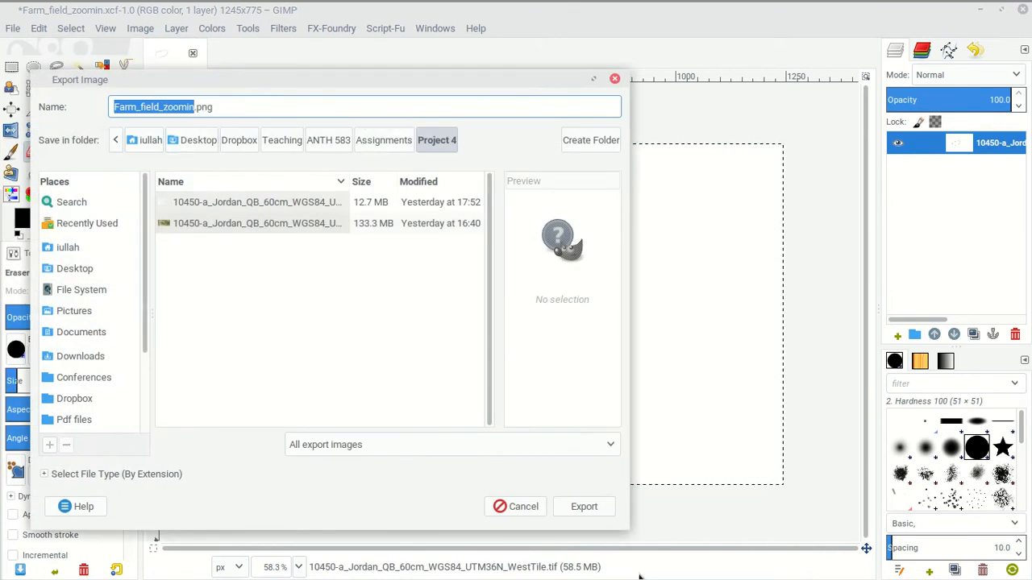
pyautogui.click(582, 506)
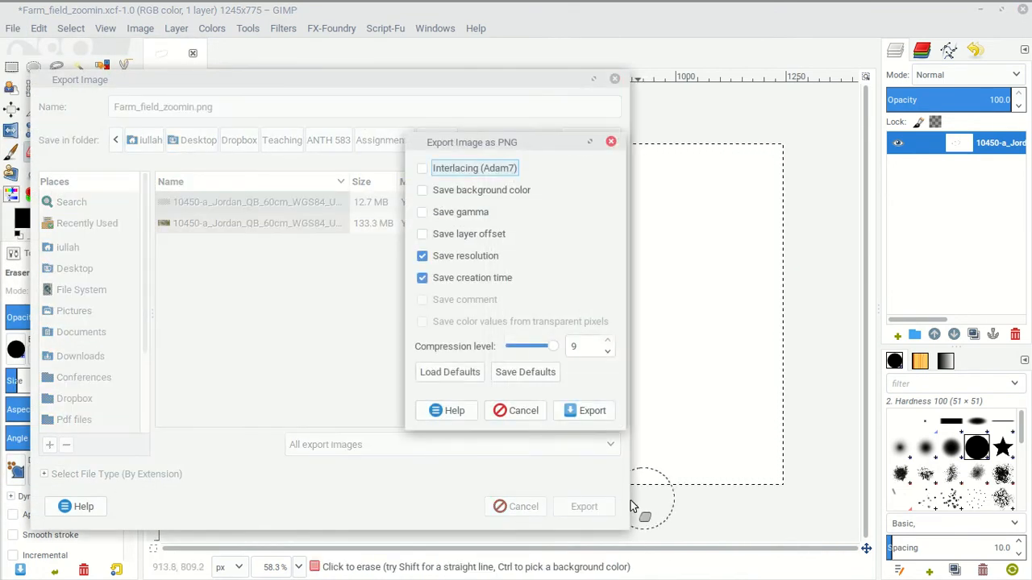
pyautogui.click(588, 412)
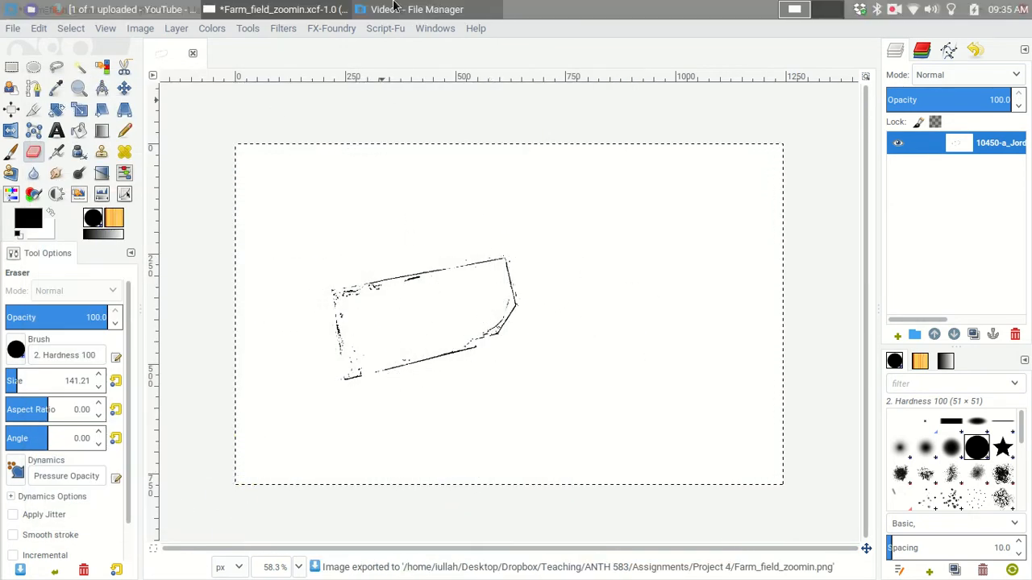
# - Switch to the file manager and open the Dropbox folder Teaching/ANTH 583/Assignments/Project 4
pyautogui.click(395, 8)
pyautogui.click(395, 8)
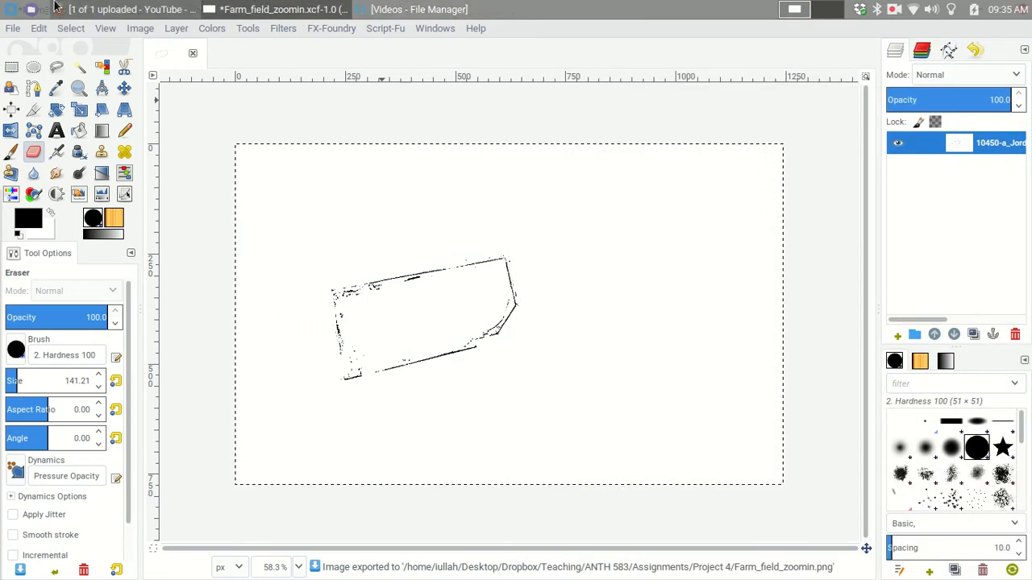
pyautogui.click(31, 8)
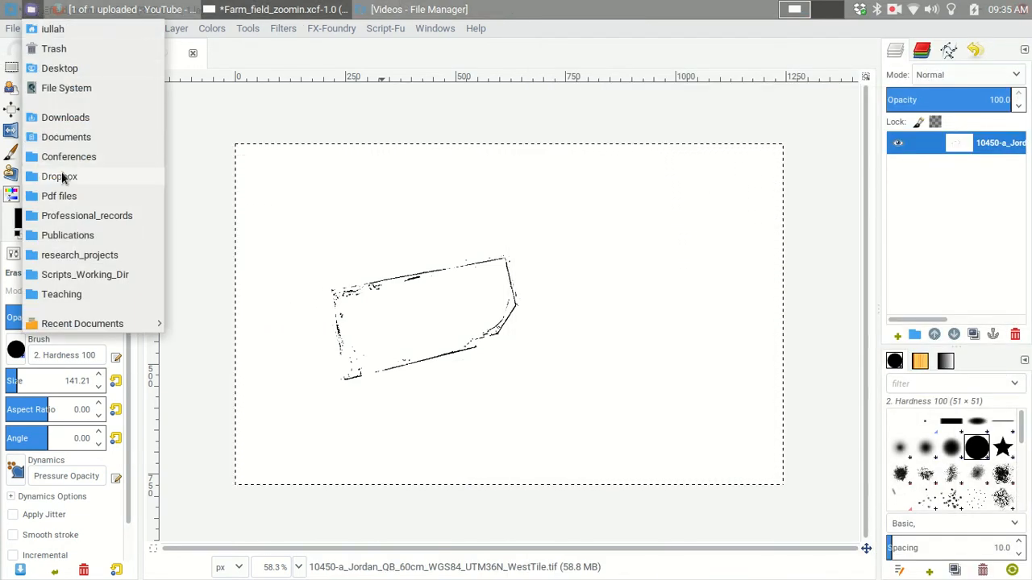
pyautogui.click(64, 179)
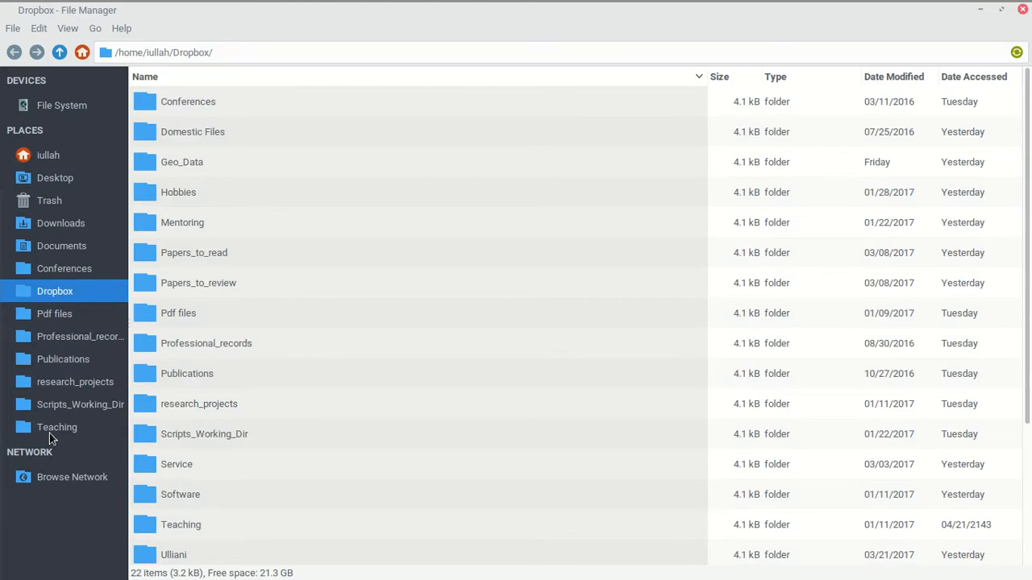
pyautogui.click(50, 429)
pyautogui.doubleClick(201, 171)
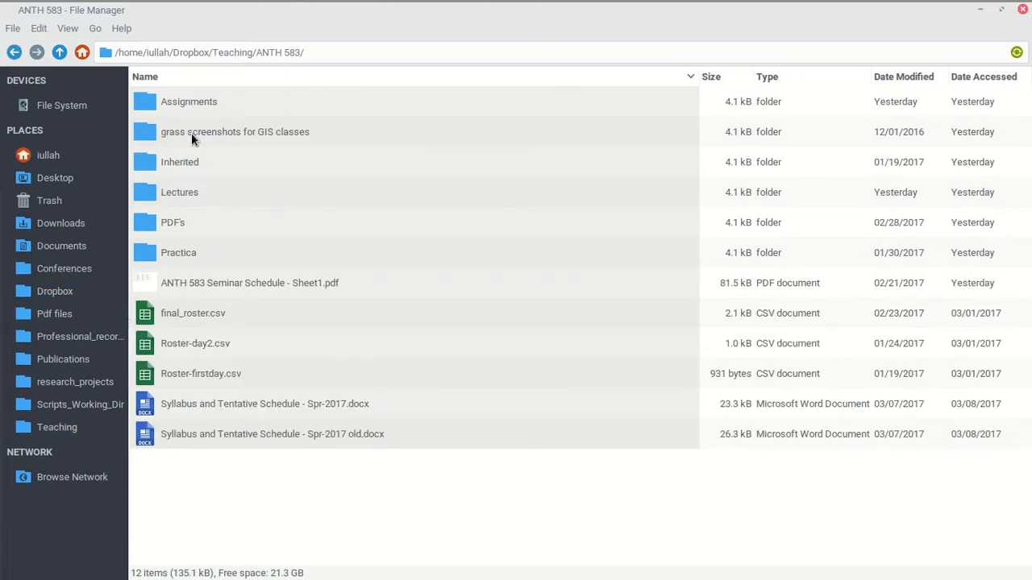
pyautogui.doubleClick(186, 105)
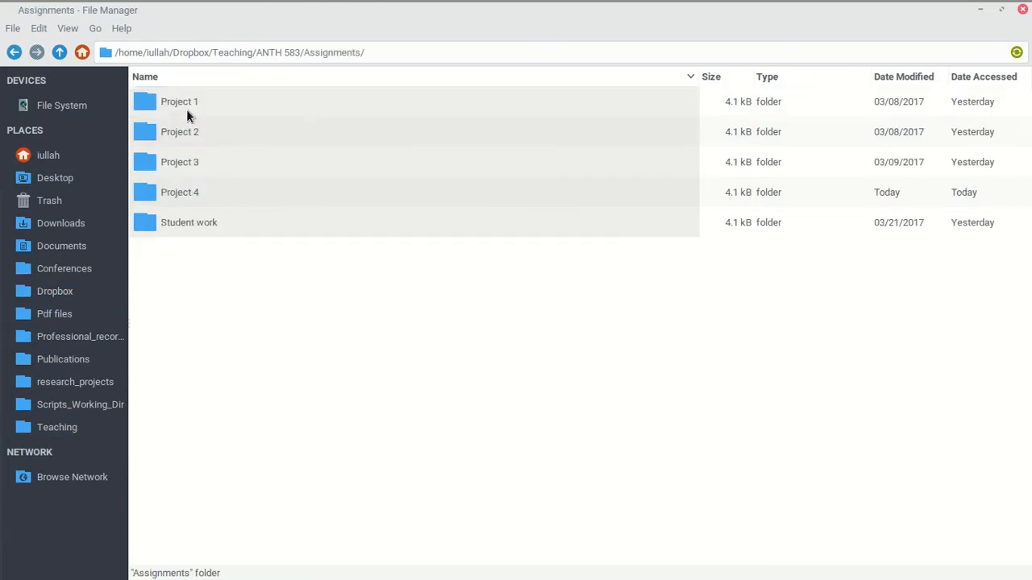
pyautogui.doubleClick(192, 192)
# - Check which applications are offered for opening Farm_field_zoomin.png
pyautogui.click(228, 195)
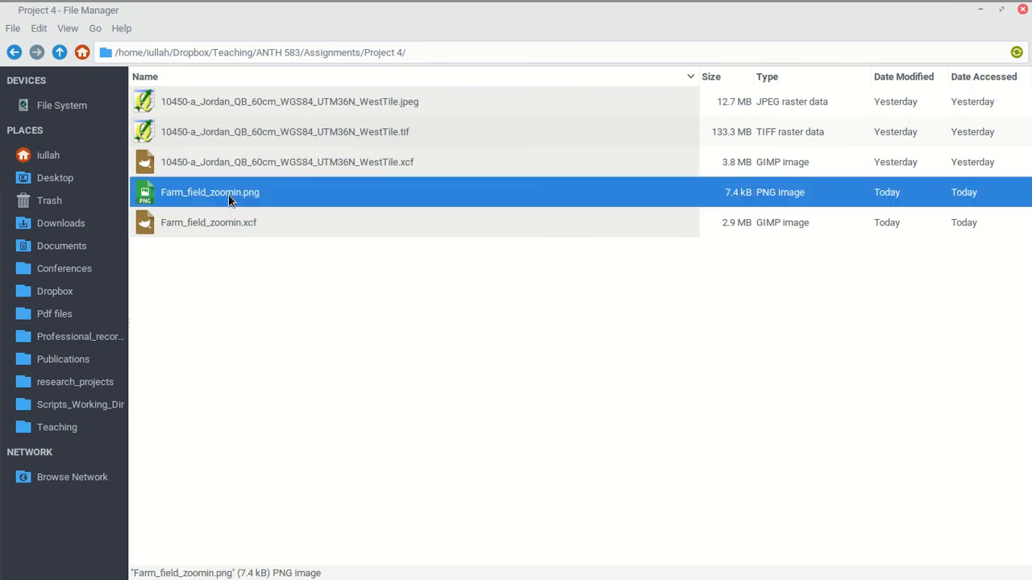
pyautogui.rightClick(223, 189)
pyautogui.moveTo(294, 219)
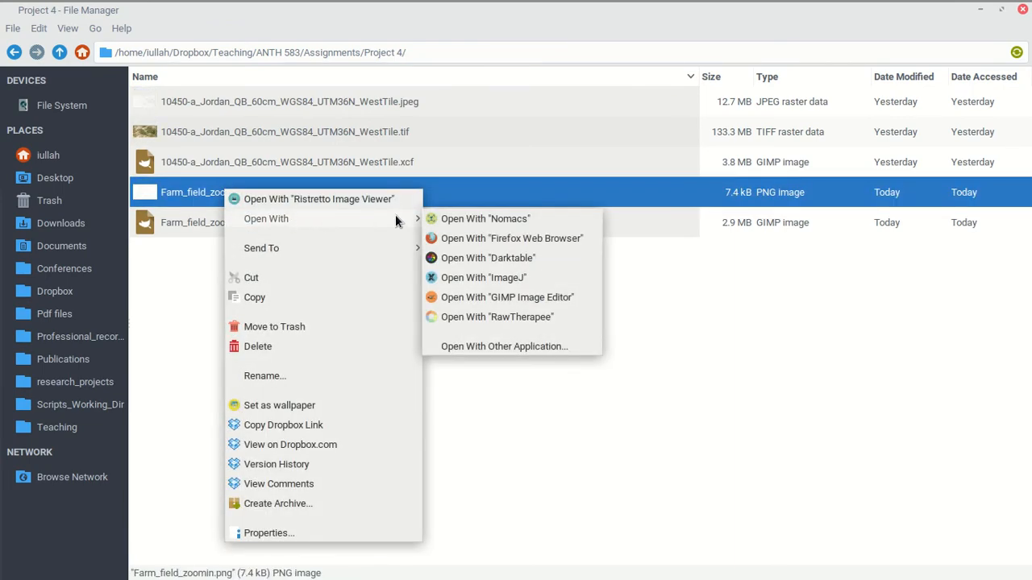
pyautogui.click(618, 477)
# - Launch Inkscape by searching the system applications for "ink"
pyautogui.click(6, 5)
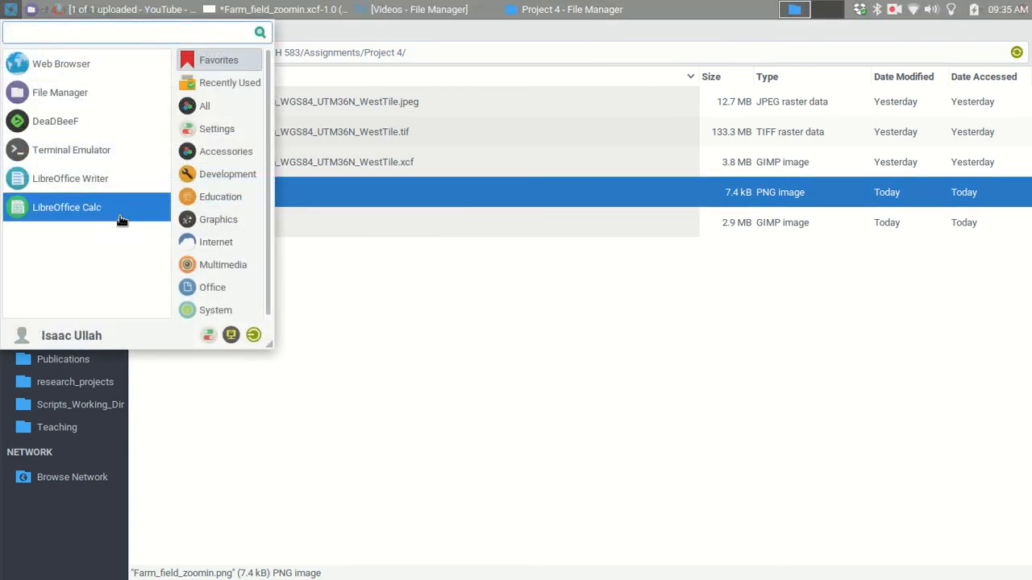
pyautogui.write('ink')
pyautogui.press('Return')
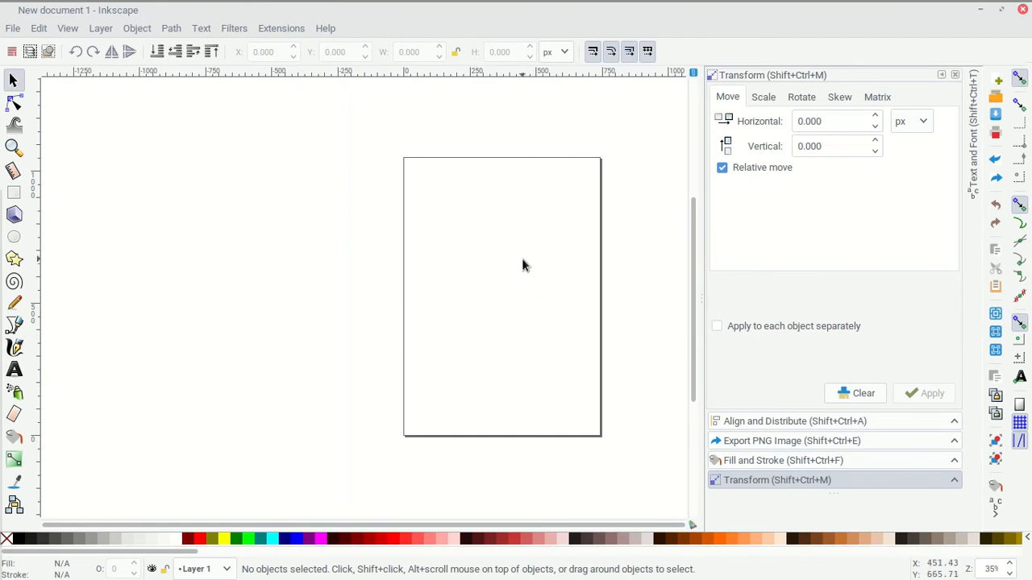
# - Open Farm_field_zoomin.png from the recently used files, accepting the default import settings
pyautogui.click(14, 28)
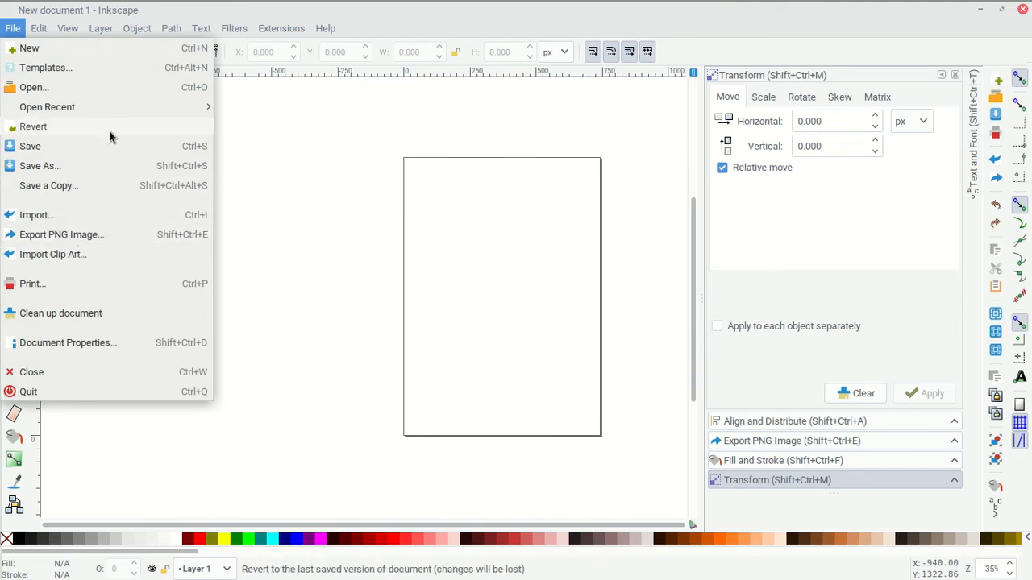
pyautogui.click(99, 89)
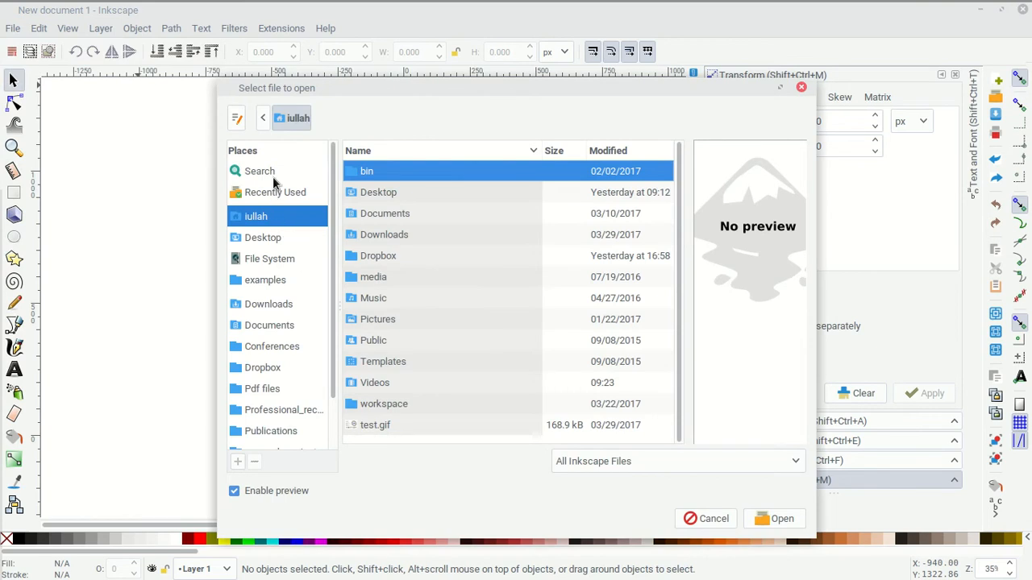
pyautogui.click(275, 176)
pyautogui.click(282, 192)
pyautogui.click(399, 171)
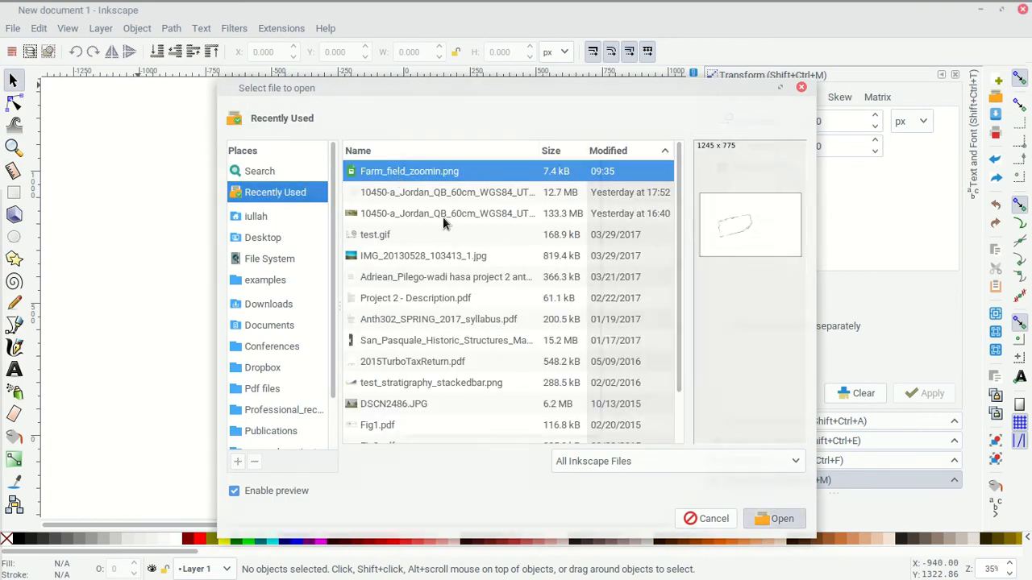
pyautogui.click(774, 518)
pyautogui.click(604, 397)
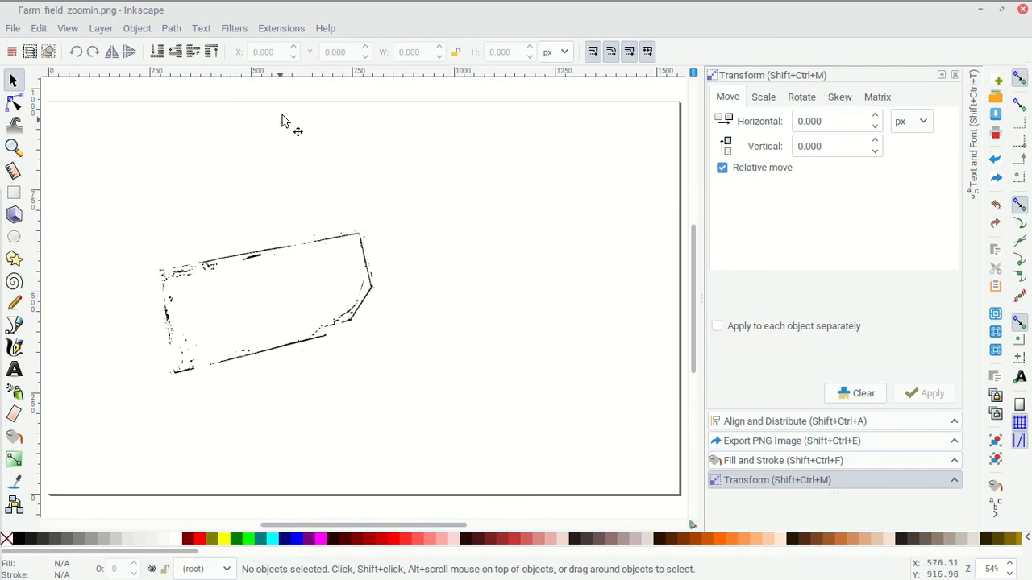
pyautogui.click(234, 29)
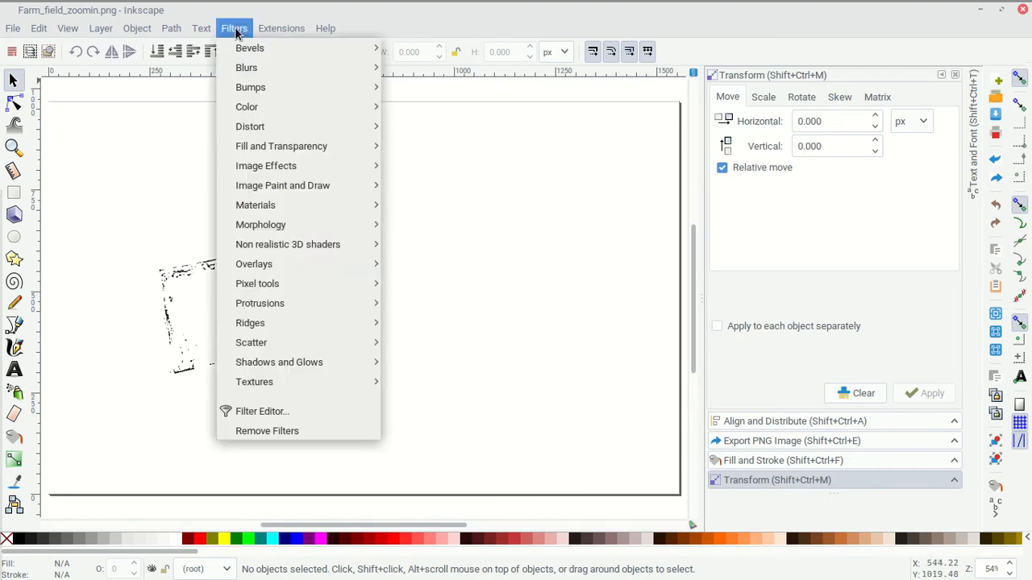
pyautogui.moveTo(272, 31)
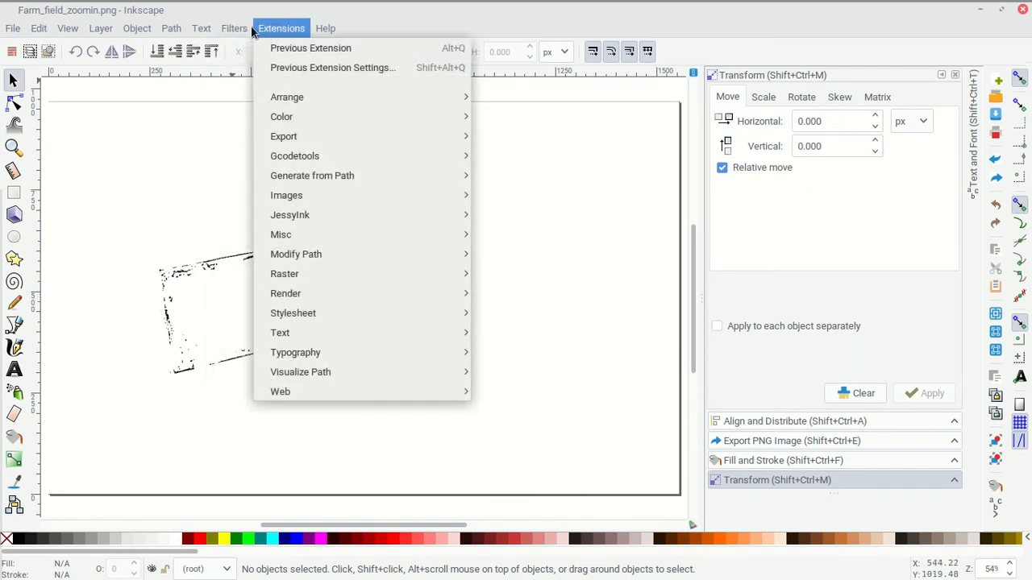
pyautogui.moveTo(201, 30)
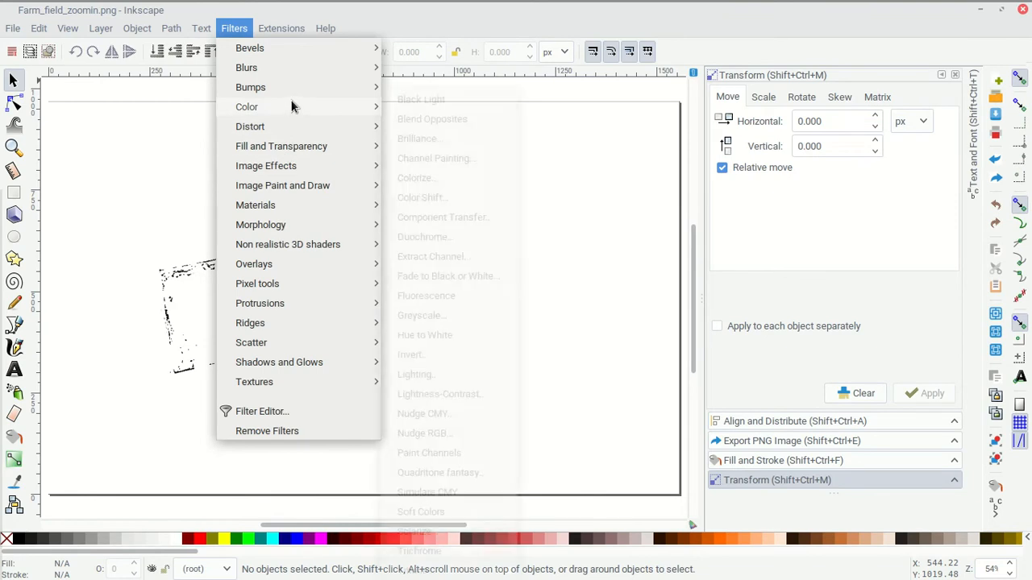
pyautogui.moveTo(302, 89)
pyautogui.moveTo(307, 166)
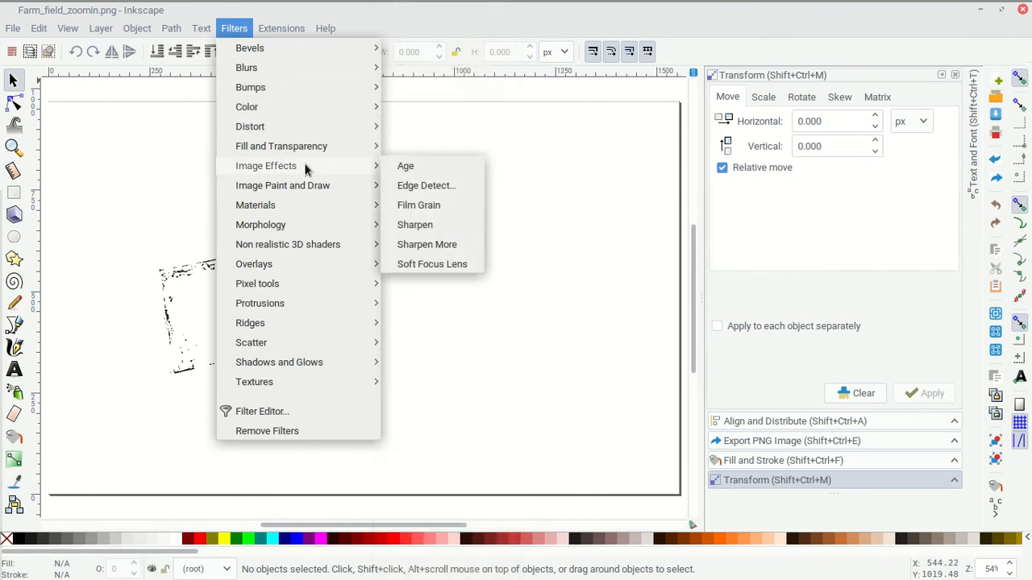
pyautogui.moveTo(311, 188)
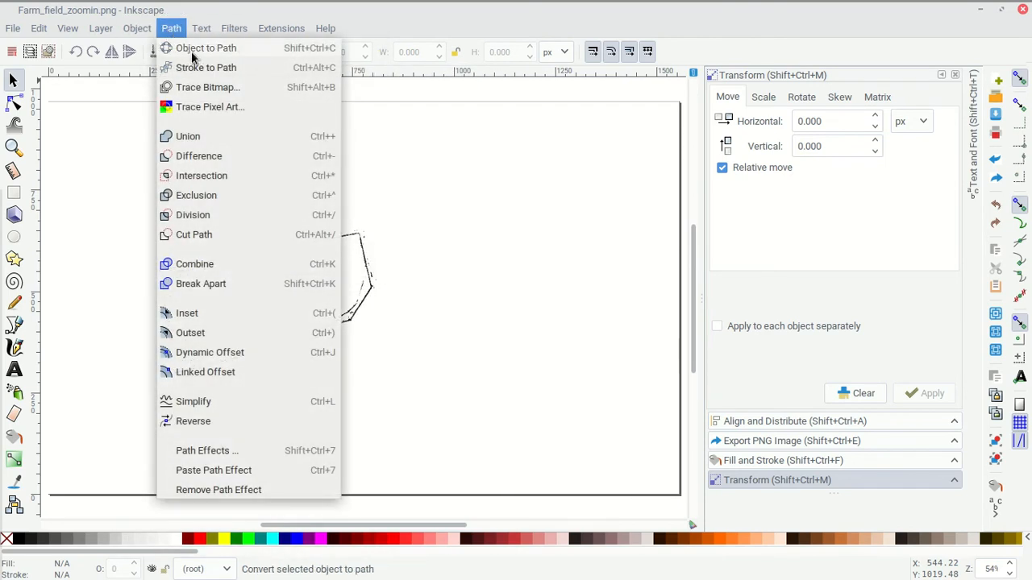
# - Bring up Trace Bitmap and place its dialog clear of the farm field outline
pyautogui.click(194, 50)
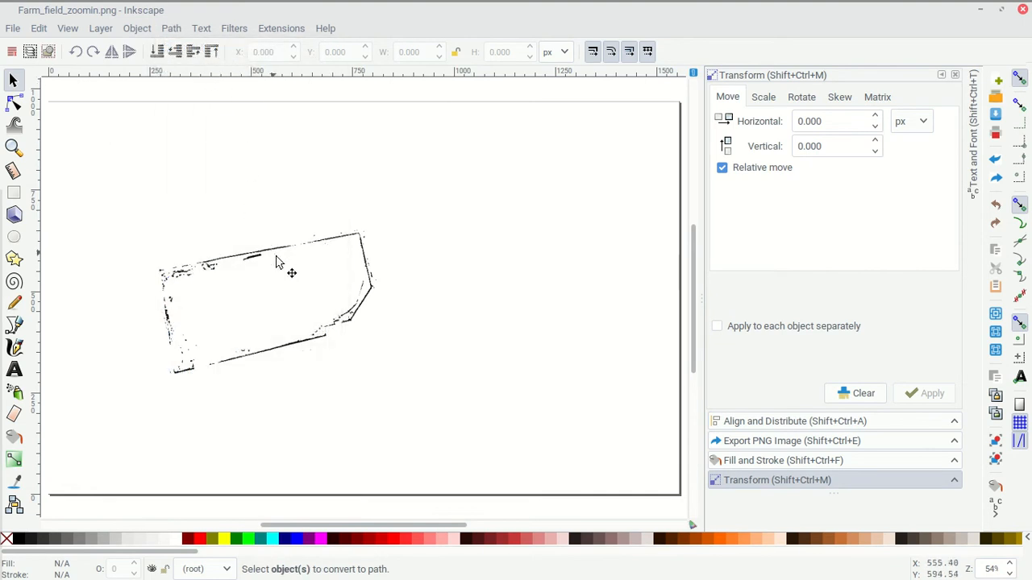
pyautogui.click(172, 28)
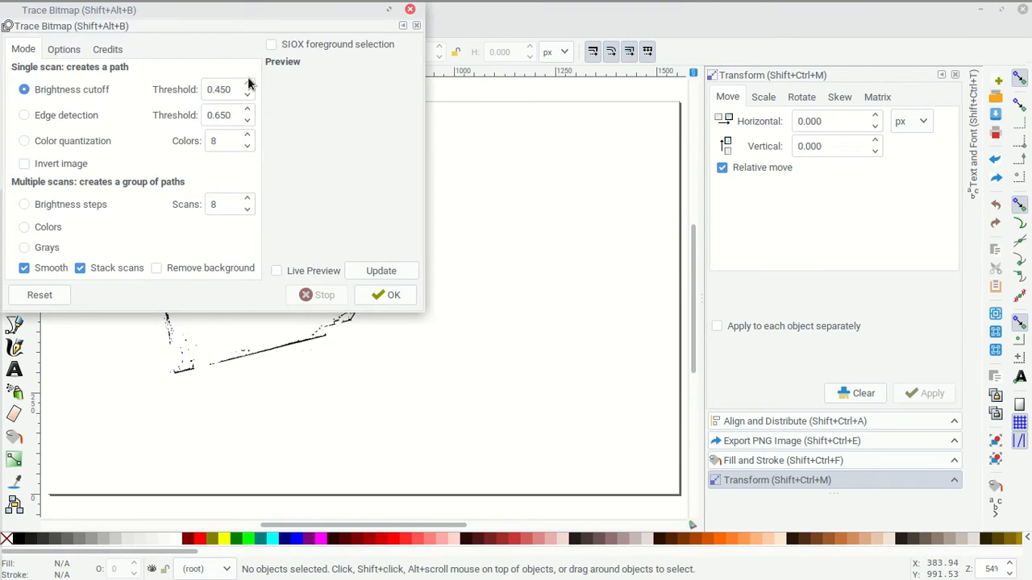
pyautogui.moveTo(231, 23)
pyautogui.mouseDown()
pyautogui.moveTo(956, 127)
pyautogui.moveTo(780, 96)
pyautogui.mouseUp()
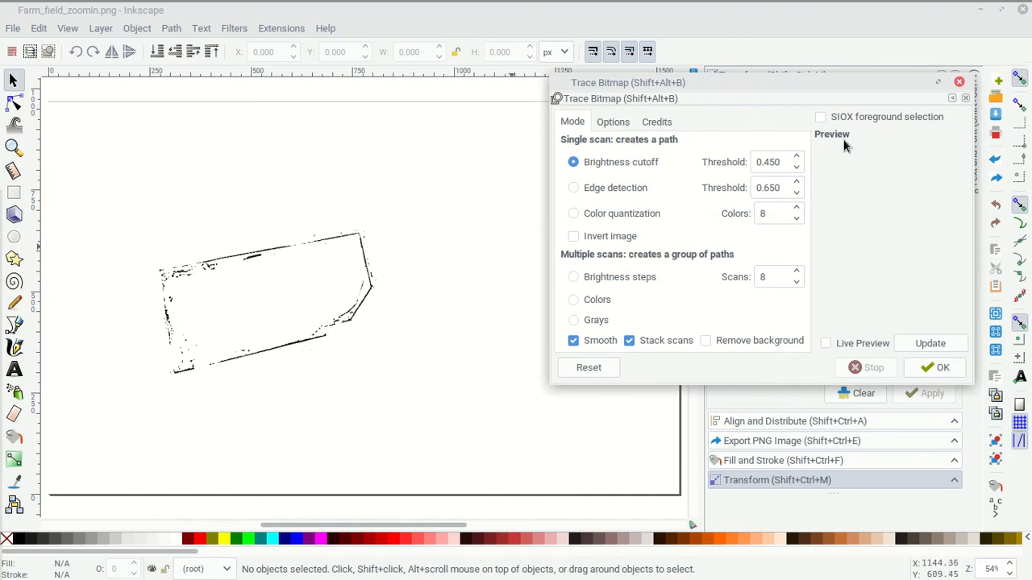
# - Try edge detection for the bitmap trace with a threshold of 0.200, reducing the color quantization to 2 colors
pyautogui.click(608, 188)
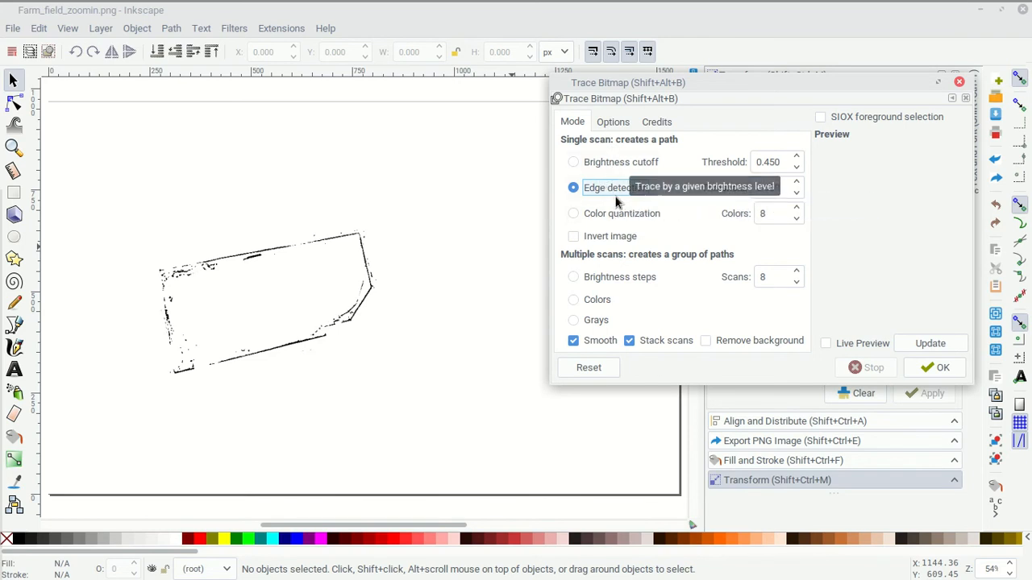
pyautogui.click(796, 220)
pyautogui.click(796, 220)
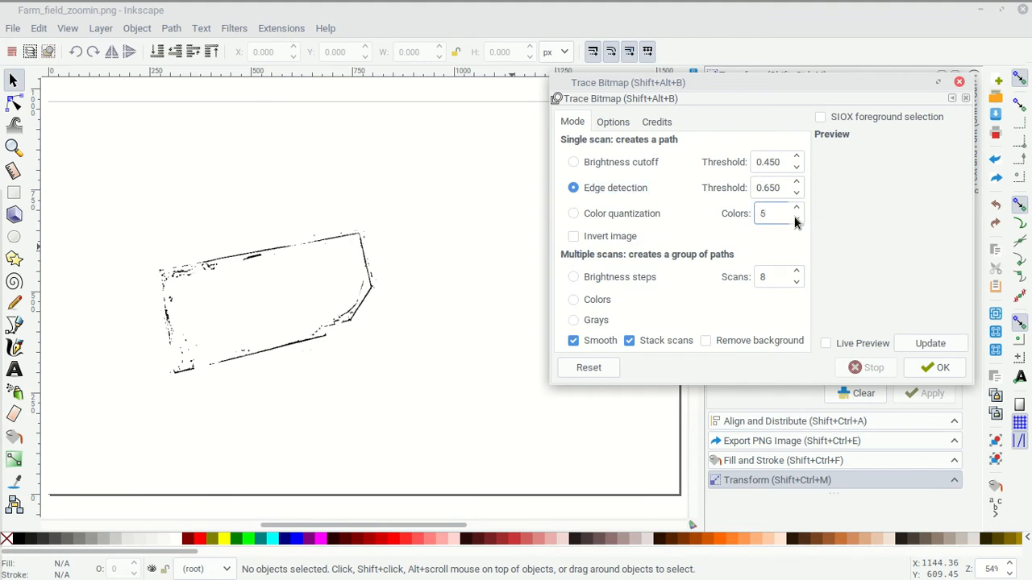
pyautogui.click(797, 193)
pyautogui.click(797, 193)
pyautogui.click(796, 193)
pyautogui.click(945, 345)
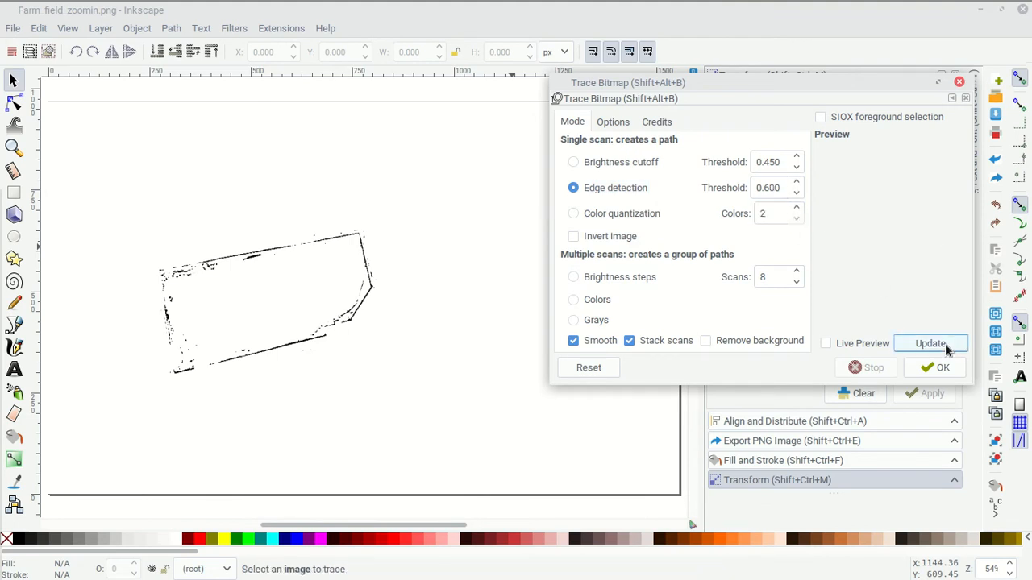
pyautogui.click(796, 193)
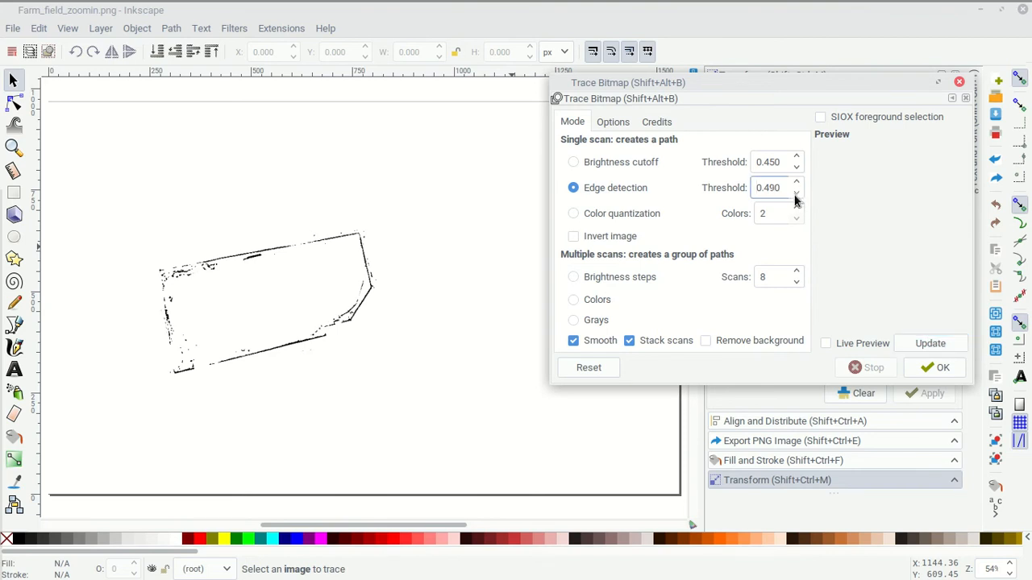
pyautogui.click(796, 194)
# - Choose brightness cutoff as the tracing mode with a threshold of 1.000 and turn on the live preview
pyautogui.click(649, 162)
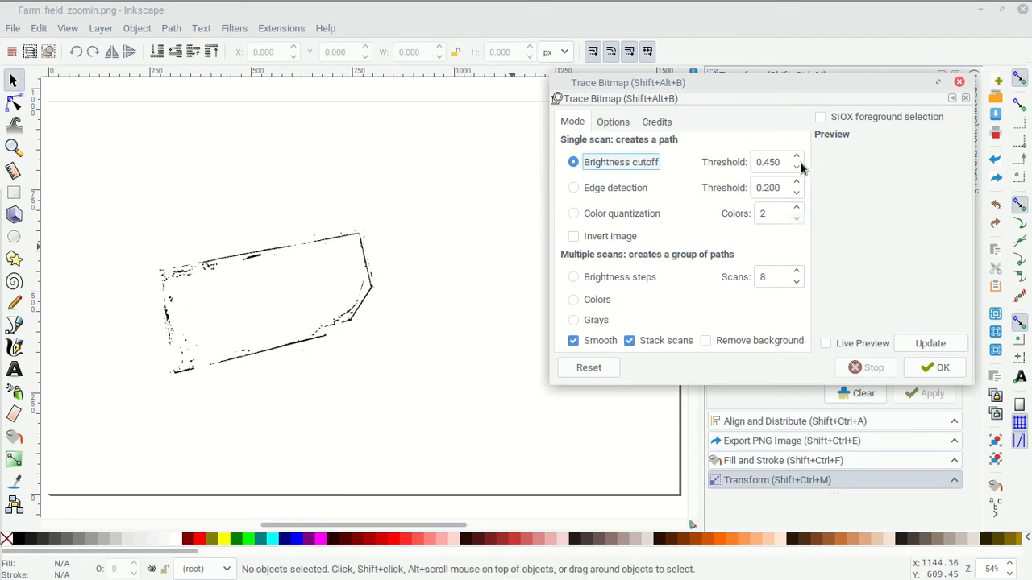
pyautogui.scroll(-17, 797, 164)
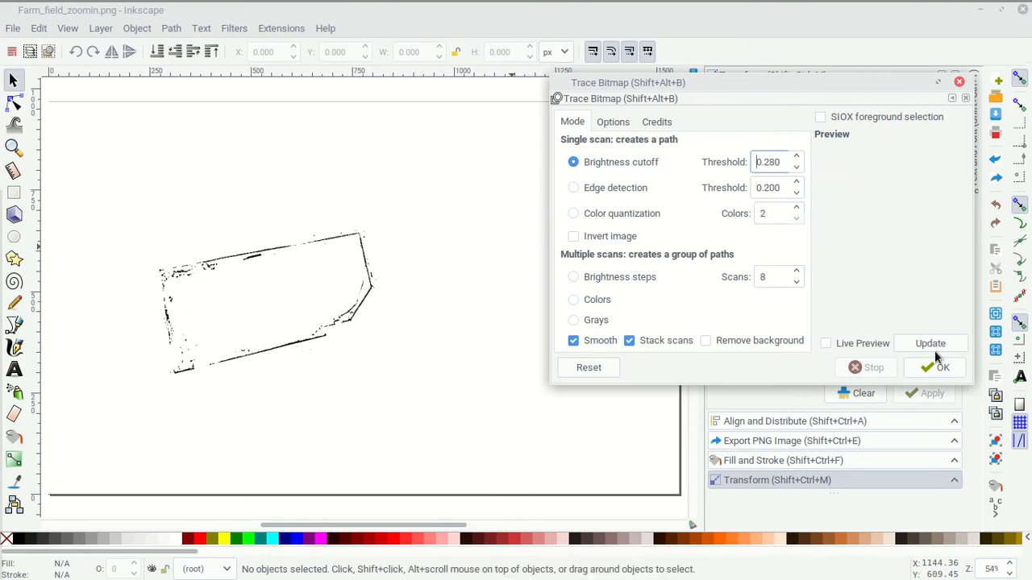
pyautogui.click(895, 343)
pyautogui.click(883, 342)
pyautogui.scroll(-6, 794, 174)
pyautogui.scroll(-6, 794, 171)
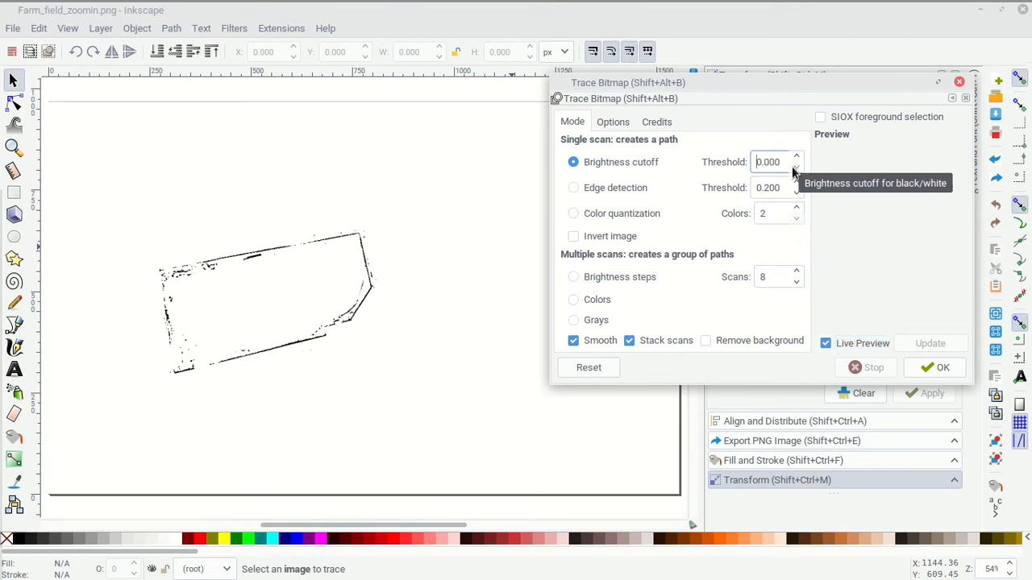
pyautogui.click(796, 159)
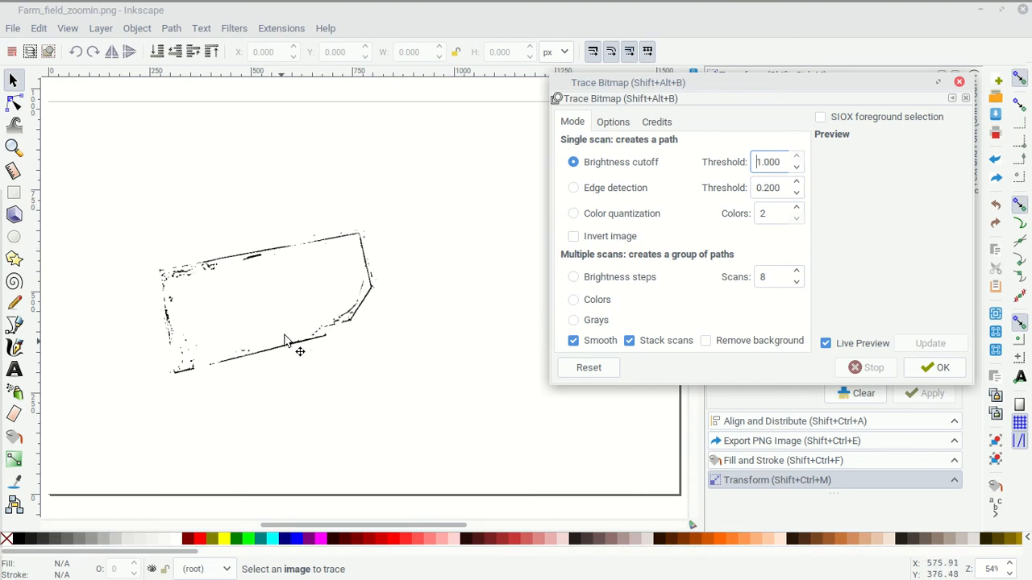
# - Select the embedded image and trace it into a path with a brightness cutoff threshold of 0.940
pyautogui.click(307, 298)
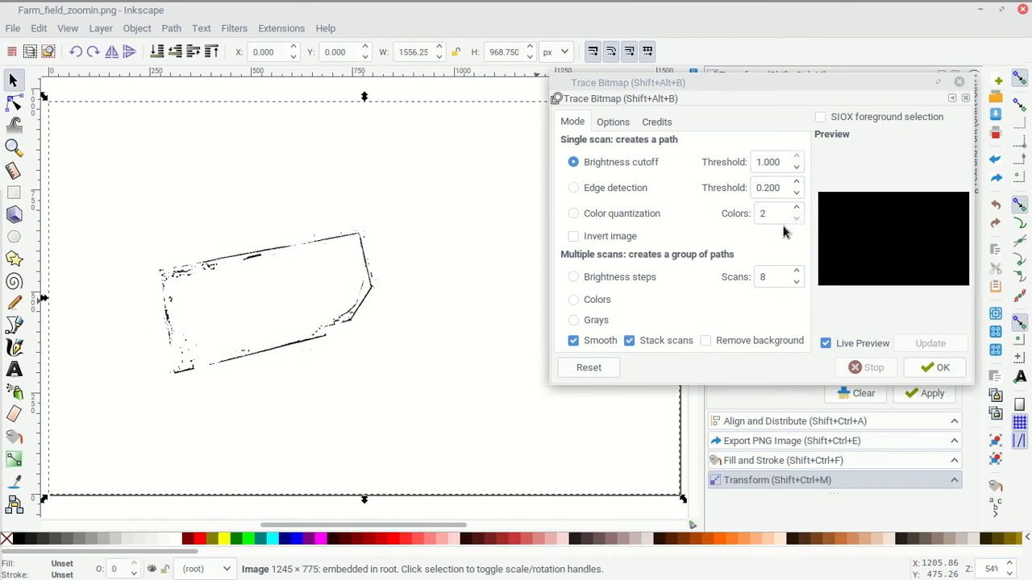
pyautogui.click(797, 167)
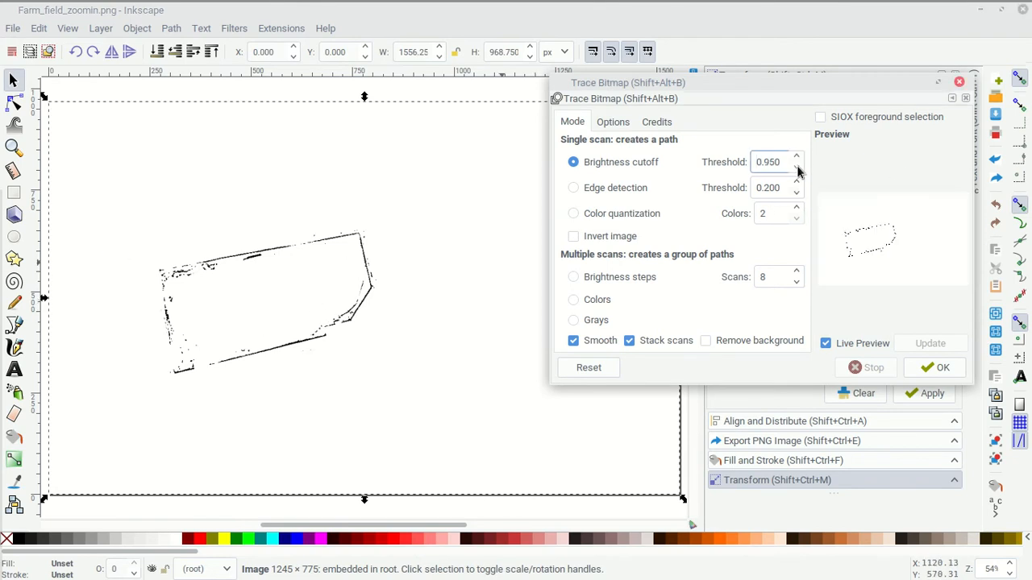
pyautogui.click(934, 368)
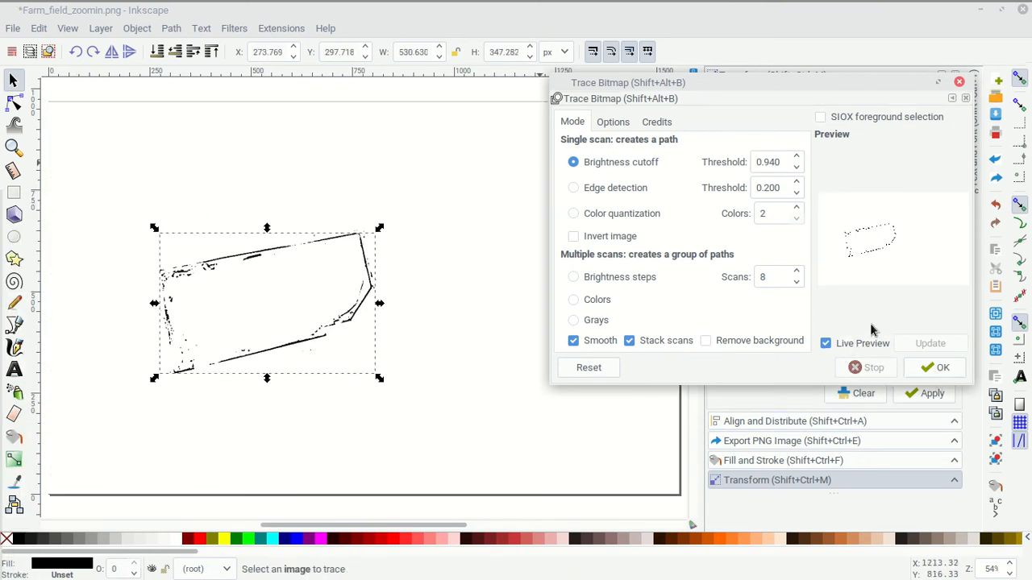
pyautogui.click(960, 81)
# - Move the traced outline up and right of the source image's outline and pull a node on its lower edge upward into a spike
pyautogui.moveTo(337, 339); pyautogui.dragTo(548, 224)
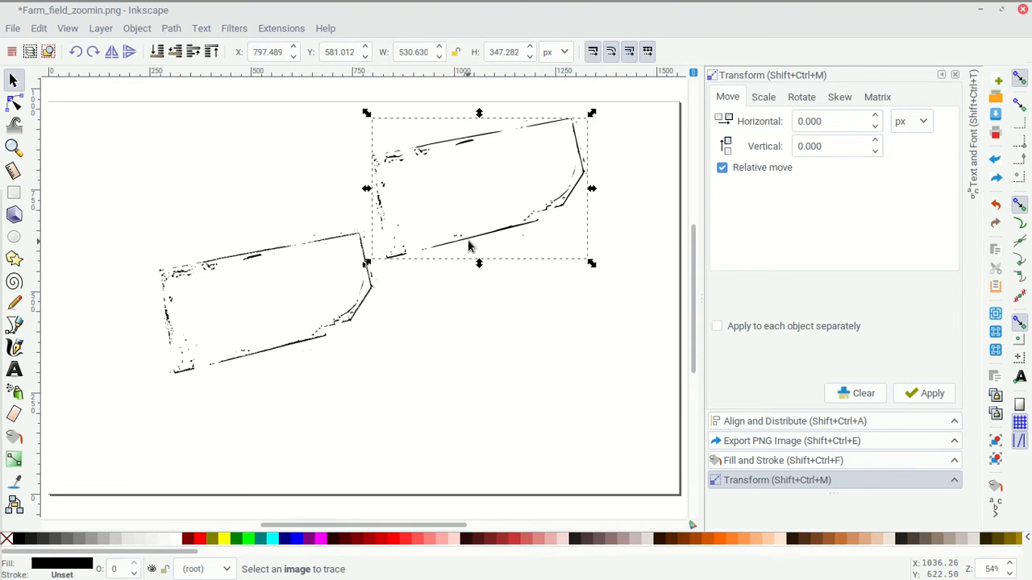
pyautogui.press('n')
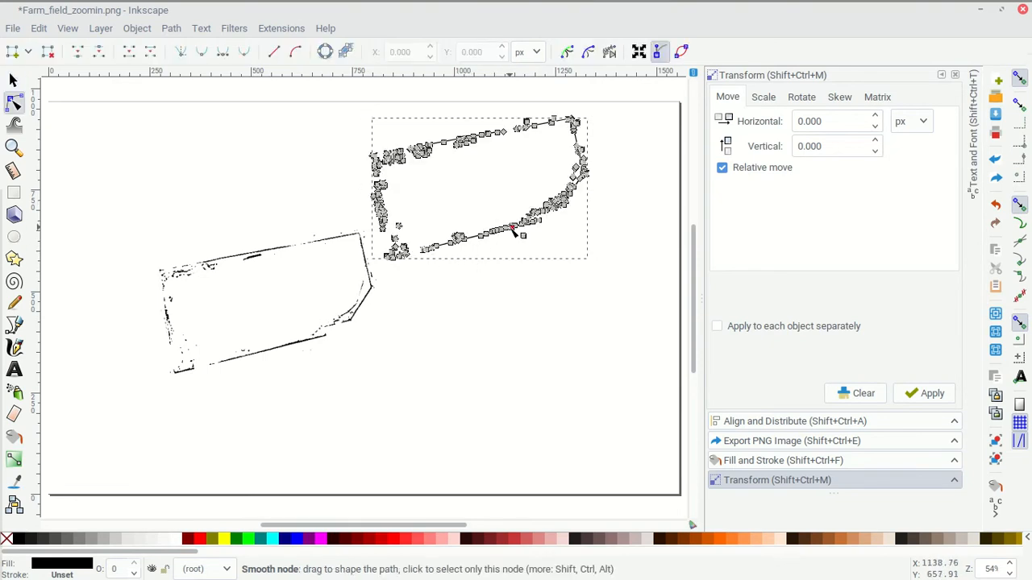
pyautogui.scroll(5, 503, 226)
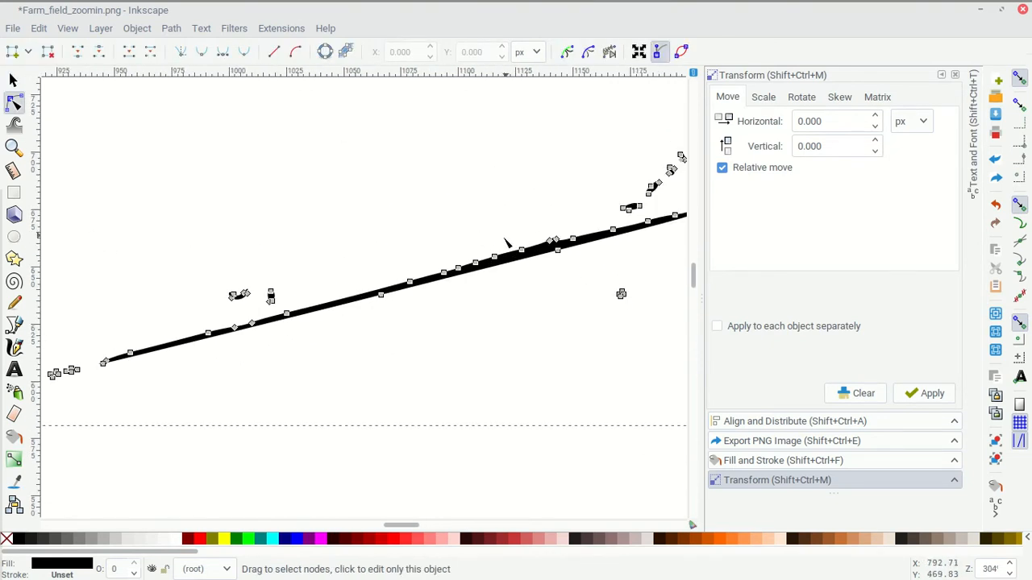
pyautogui.moveTo(511, 238); pyautogui.dragTo(520, 287)
pyautogui.click(472, 220)
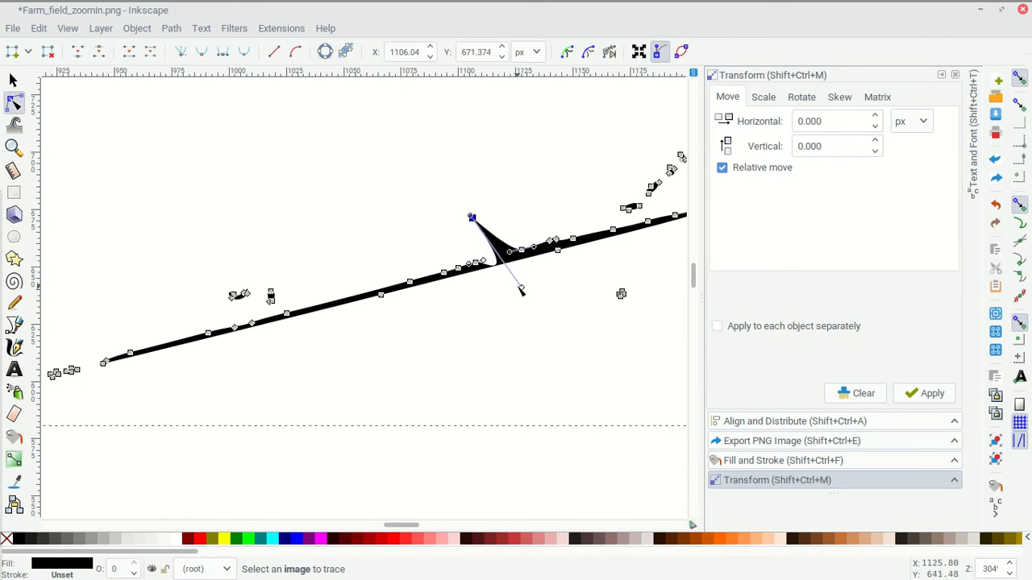
pyautogui.scroll(-1, 274, 295)
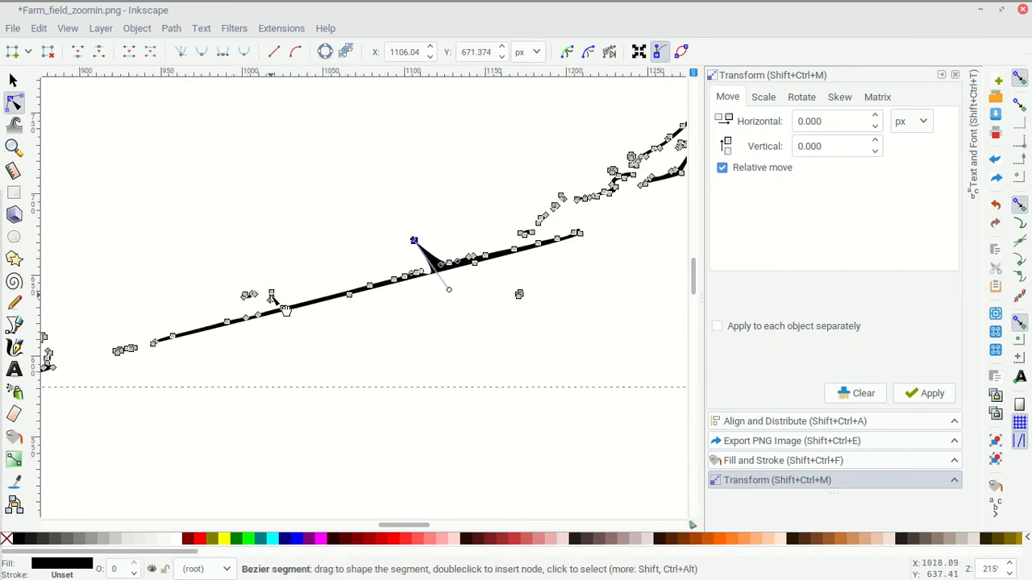
# - Try to ungroup the traced path and edit the small stray fragment above its lower edge separately
pyautogui.click(13, 80)
pyautogui.click(250, 298)
pyautogui.click(250, 298)
pyautogui.hotkey('ctrl', 'shift', 'g')
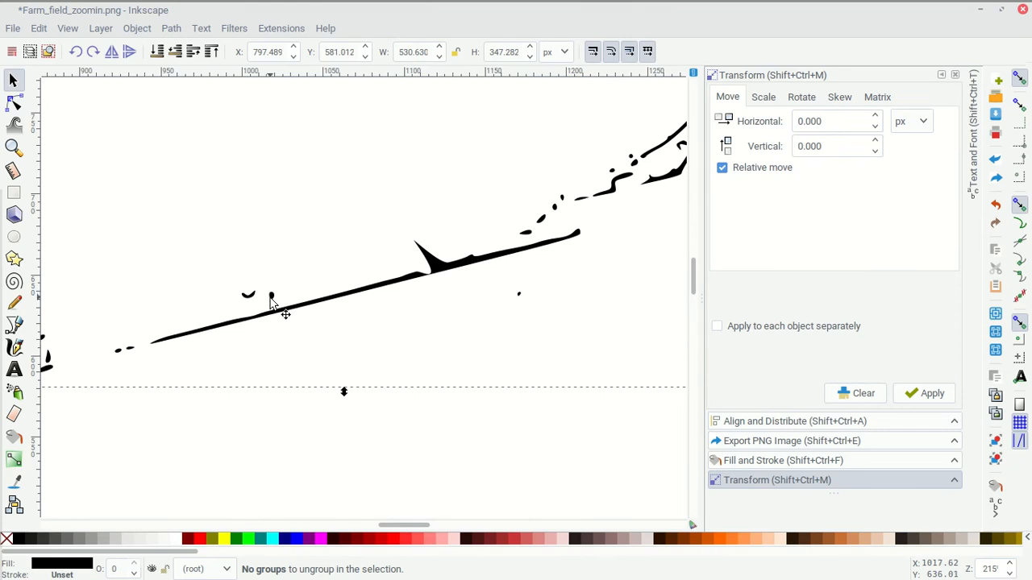
pyautogui.press('n')
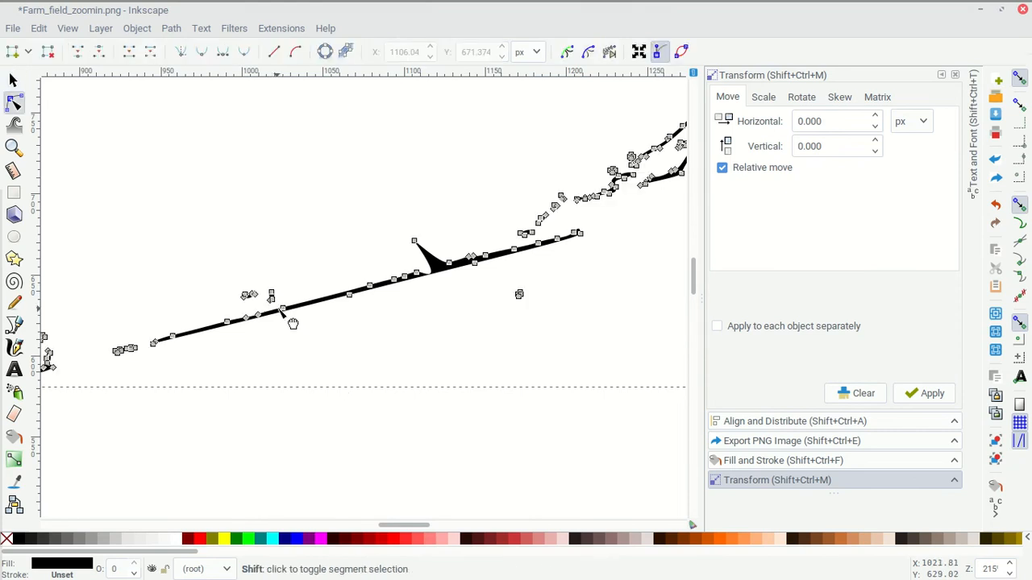
pyautogui.click(249, 295)
pyautogui.hotkey('ctrl', 'shift', 'g')
pyautogui.click(259, 310)
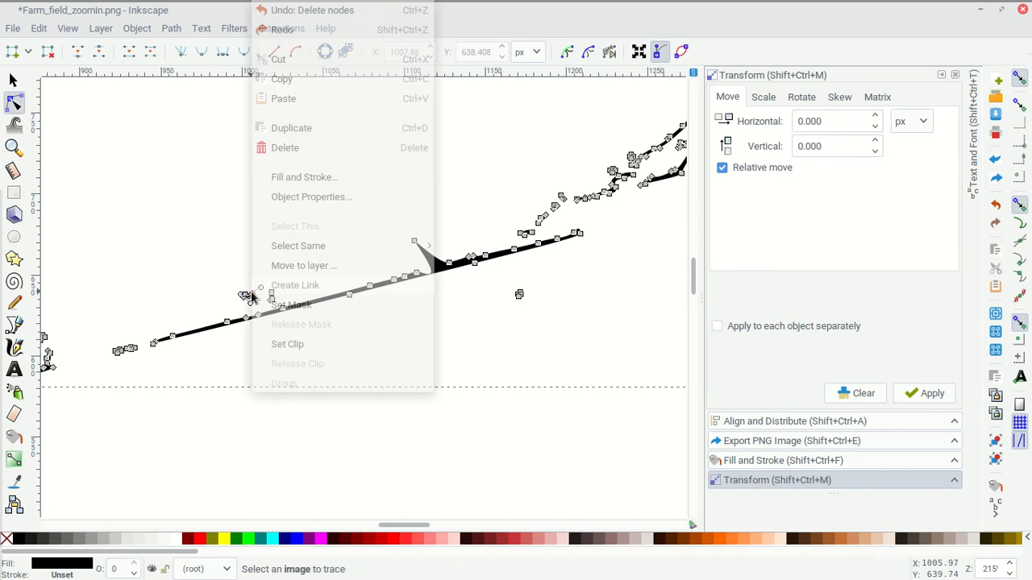
pyautogui.rightClick(249, 296)
pyautogui.click(227, 287)
pyautogui.scroll(-5, 441, 331)
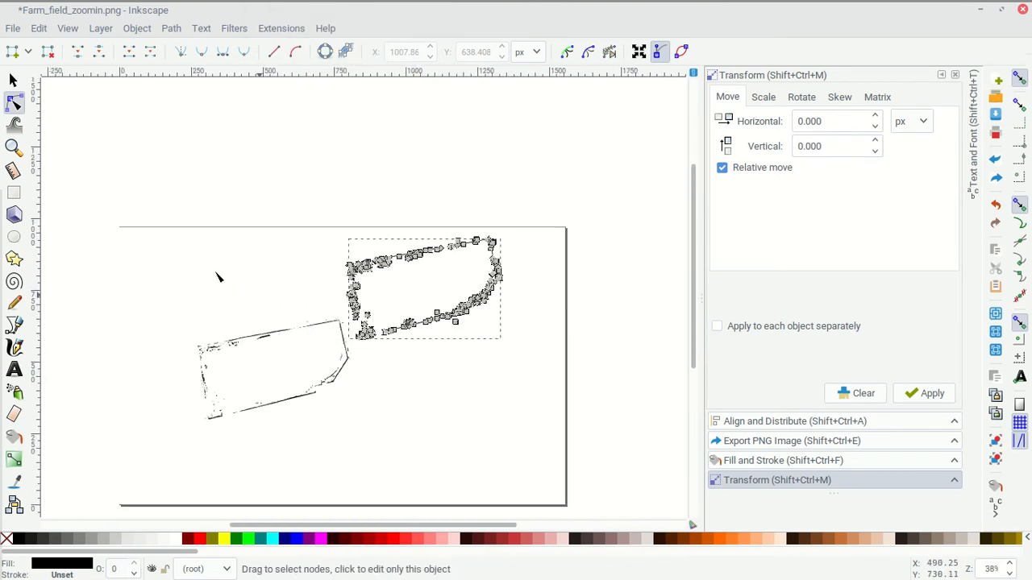
# - Move the traced path to the right of the source outline and close the document without saving
pyautogui.click(15, 80)
pyautogui.moveTo(413, 268); pyautogui.dragTo(487, 359)
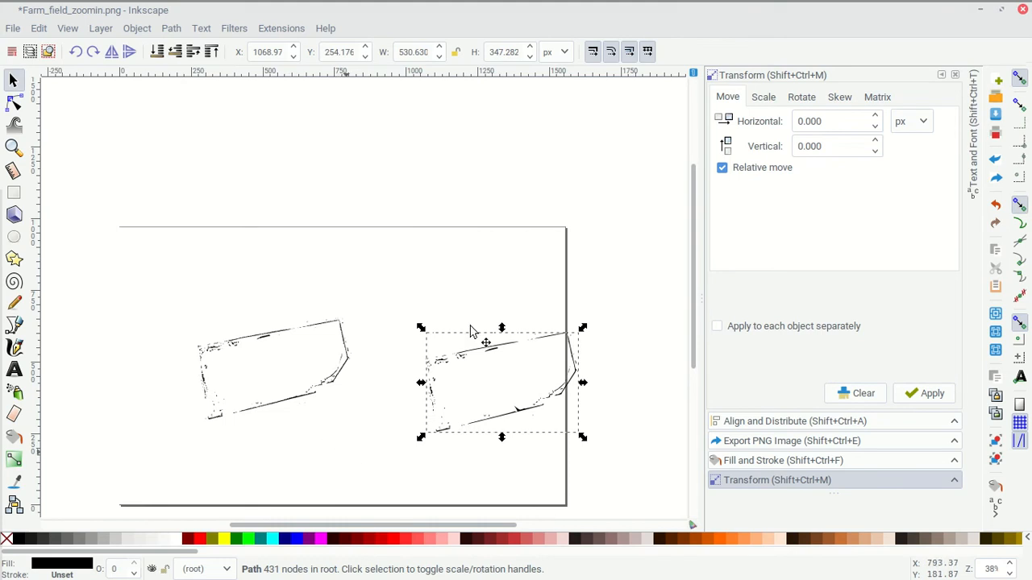
pyautogui.click(1022, 10)
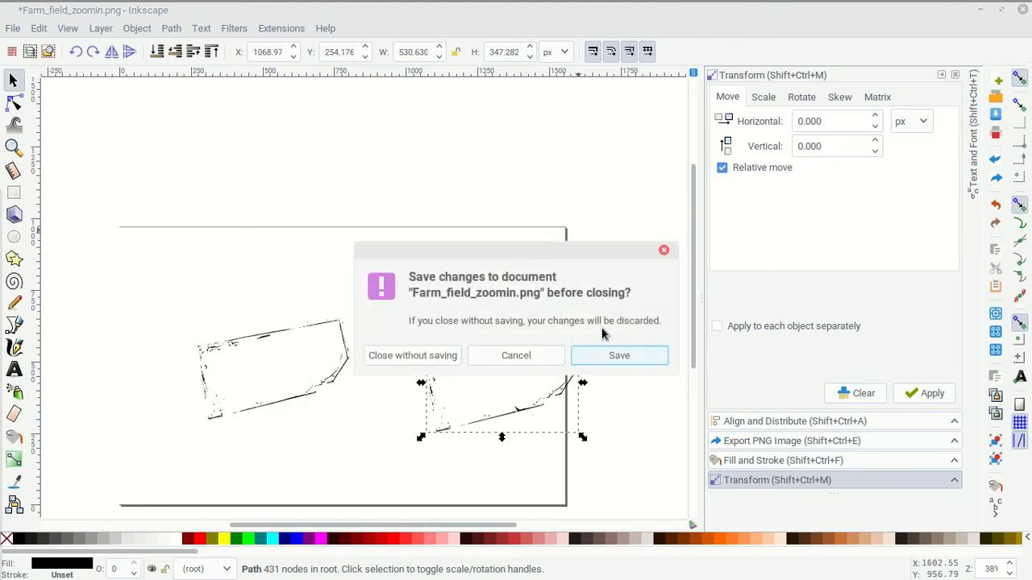
pyautogui.click(415, 356)
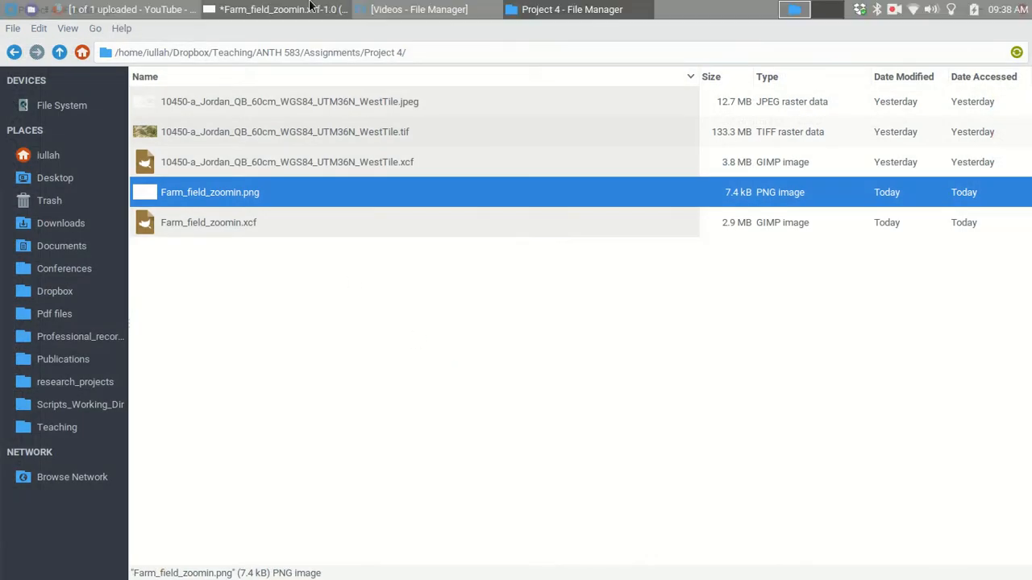
# - Switch back to GIMP and open the undo history of Farm_field_zoomin.xcf
pyautogui.click(278, 9)
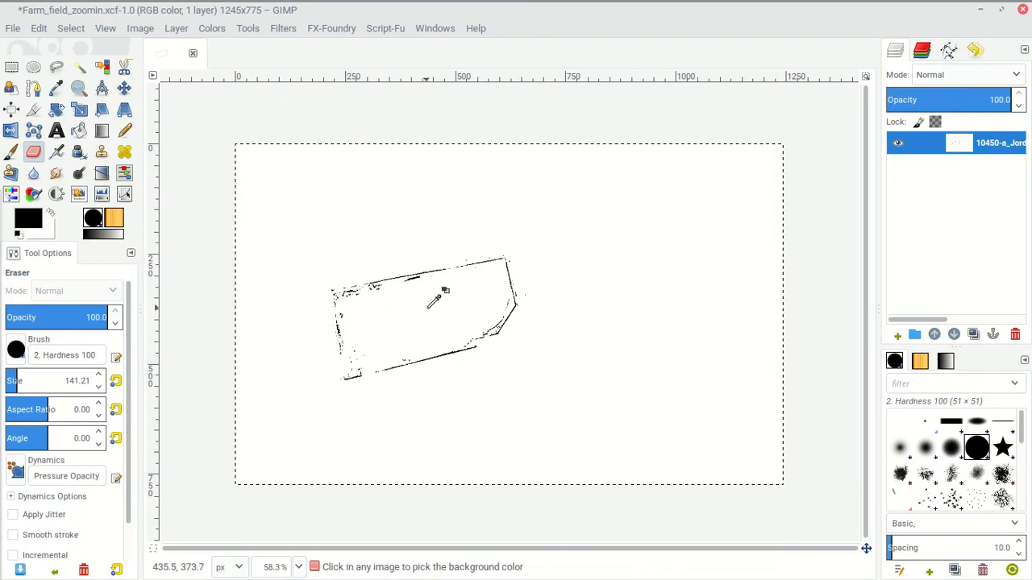
pyautogui.click(39, 29)
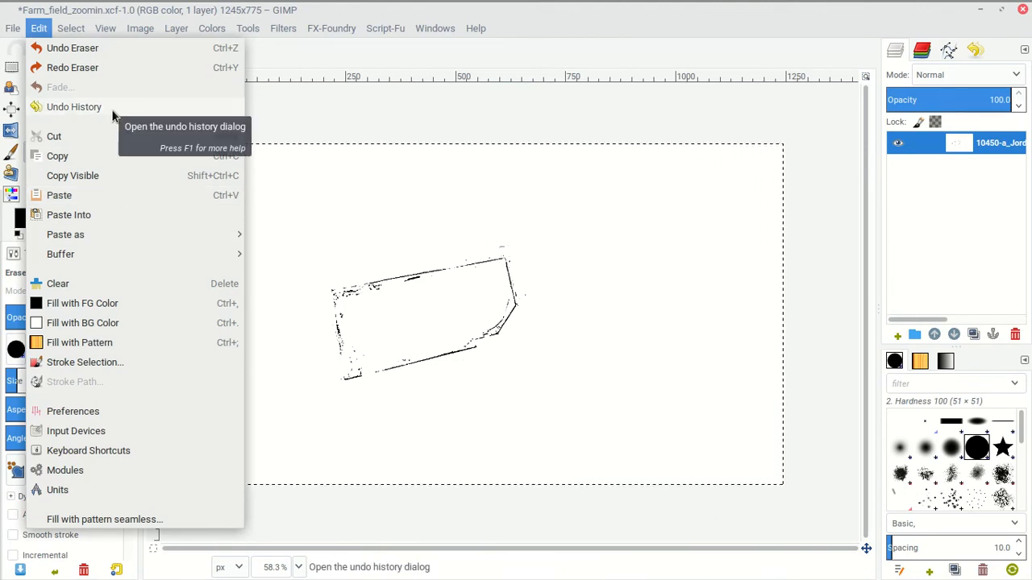
pyautogui.click(74, 106)
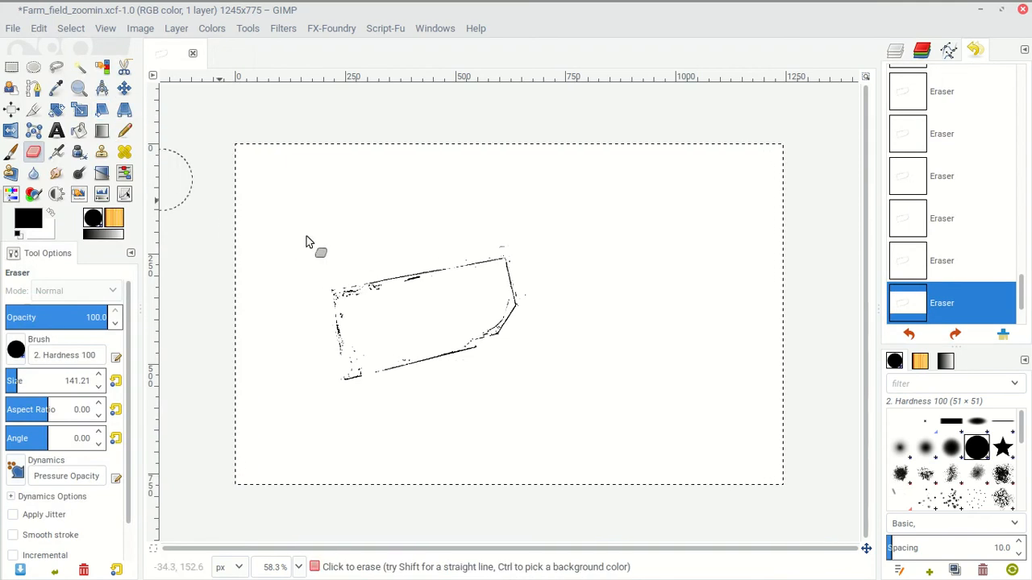
# - Revert the image to its [Base Image] state through the undo history
pyautogui.click(945, 249)
pyautogui.click(953, 237)
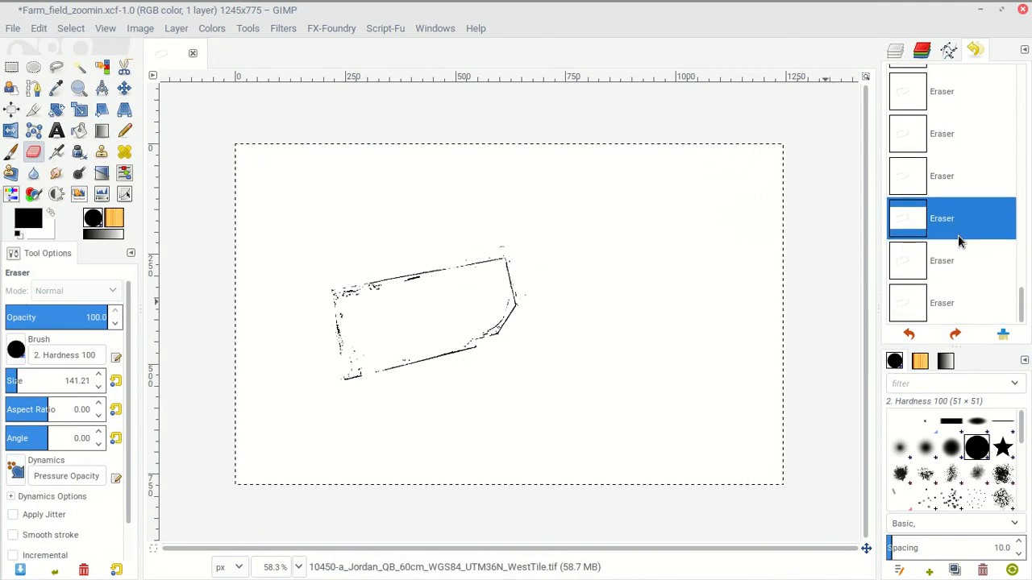
pyautogui.scroll(5, 953, 237)
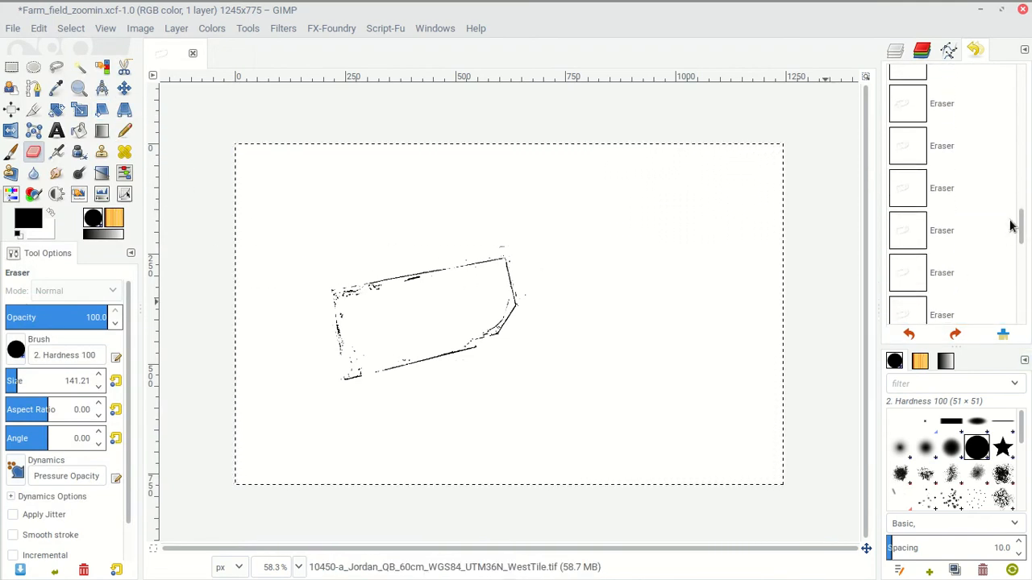
pyautogui.moveTo(1022, 223)
pyautogui.mouseDown()
pyautogui.moveTo(997, 76)
pyautogui.moveTo(954, 93)
pyautogui.mouseUp()
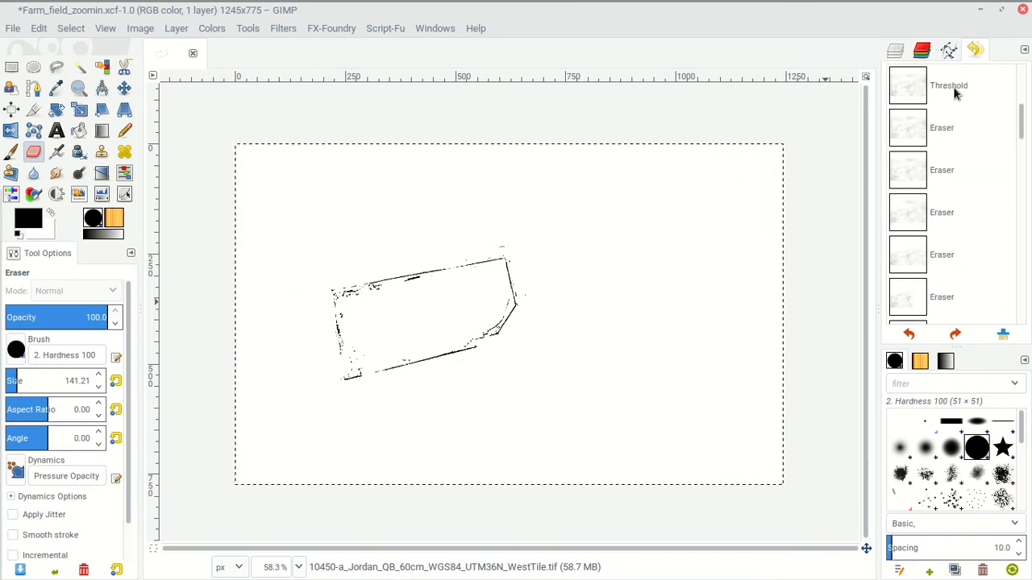
pyautogui.click(954, 94)
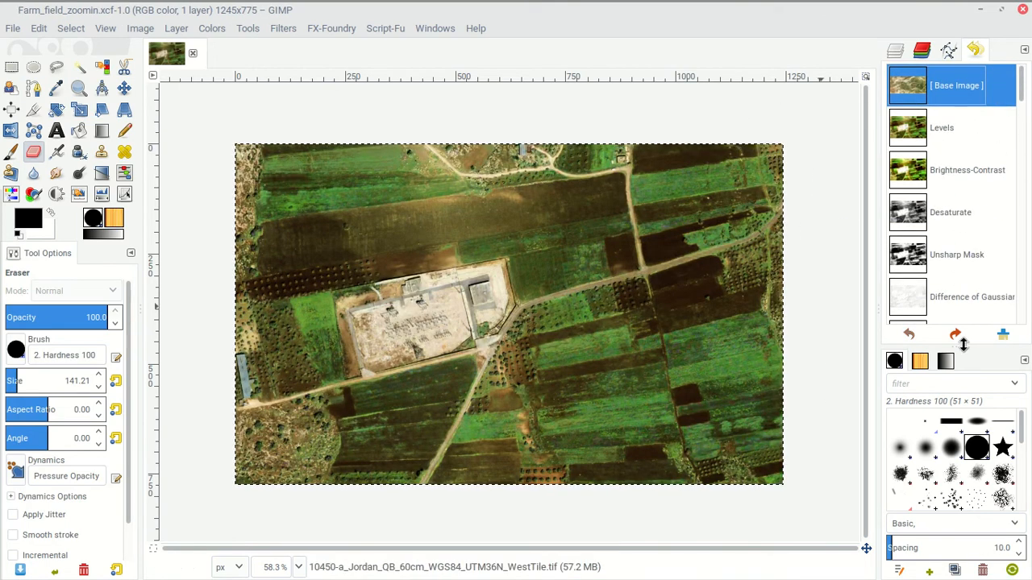
# - Review the recorded edits in the undo history, from the base image down to the eraser strokes
pyautogui.scroll(-5, 919, 211)
pyautogui.scroll(5, 927, 197)
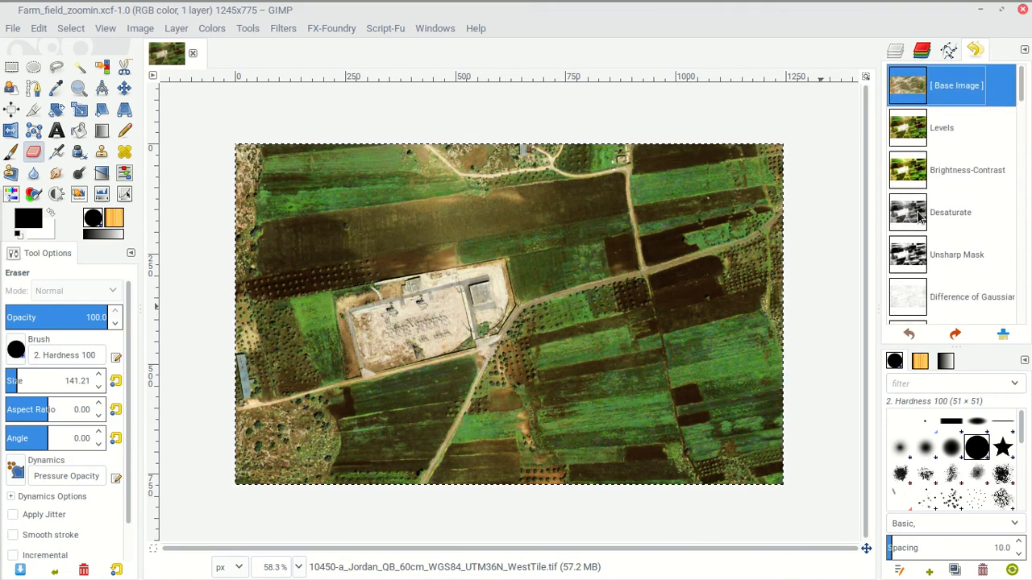
pyautogui.scroll(-10, 946, 178)
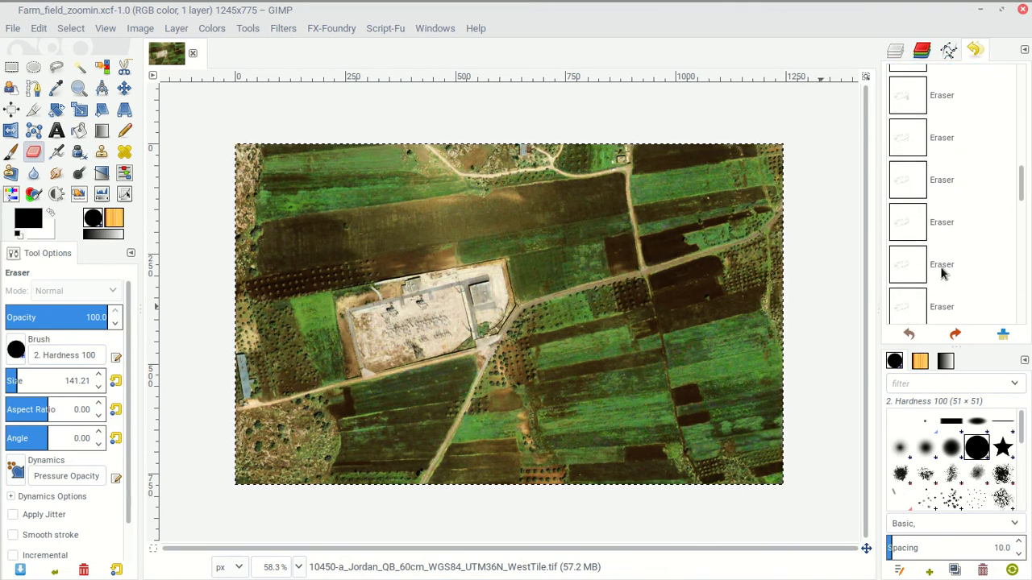
pyautogui.scroll(10, 942, 267)
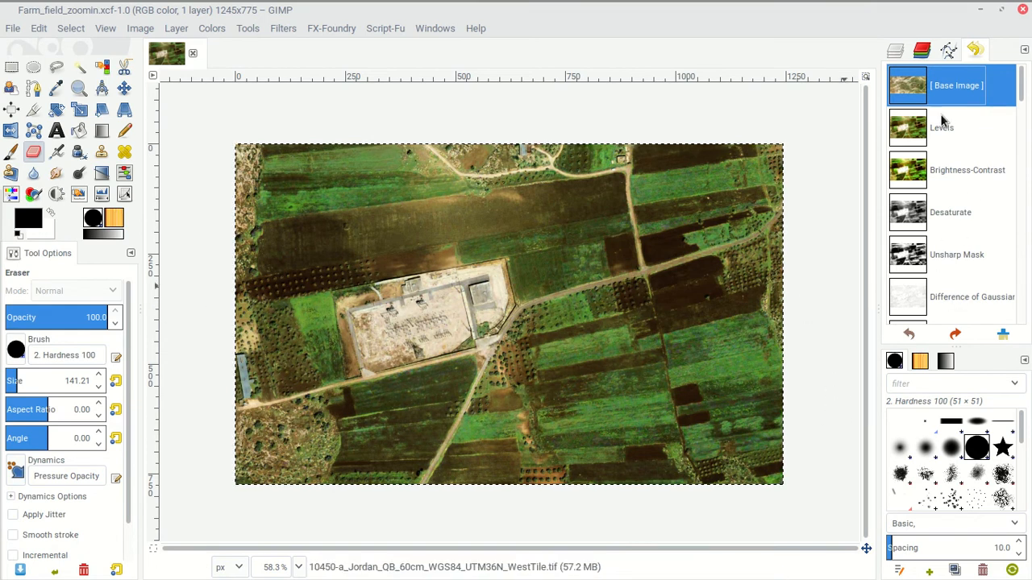
# - Crop the image to a rectangle of about 334 × 253 px around the fields and road junction east of the walled compound
pyautogui.click(894, 50)
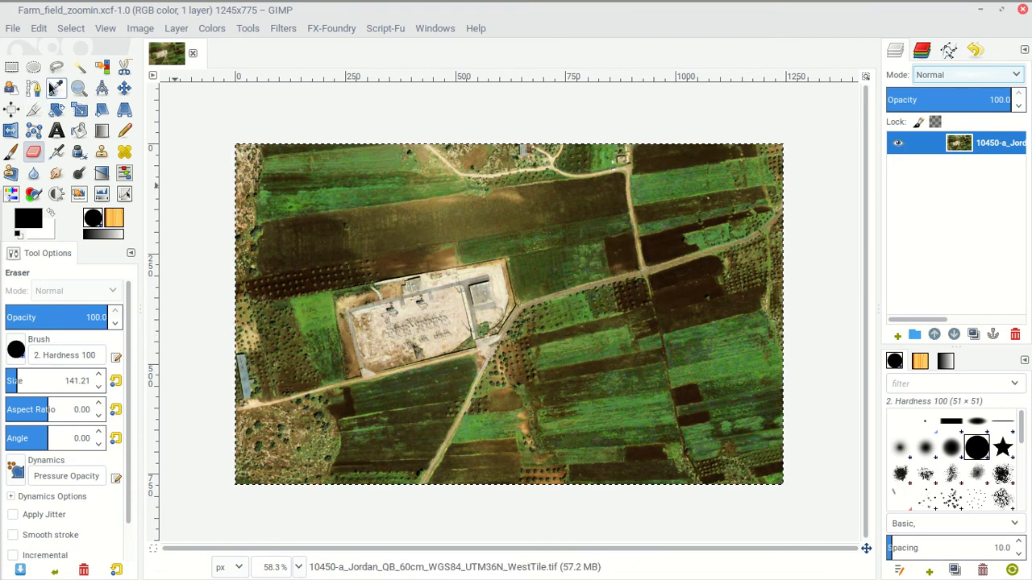
pyautogui.click(12, 68)
pyautogui.moveTo(520, 213); pyautogui.dragTo(660, 320)
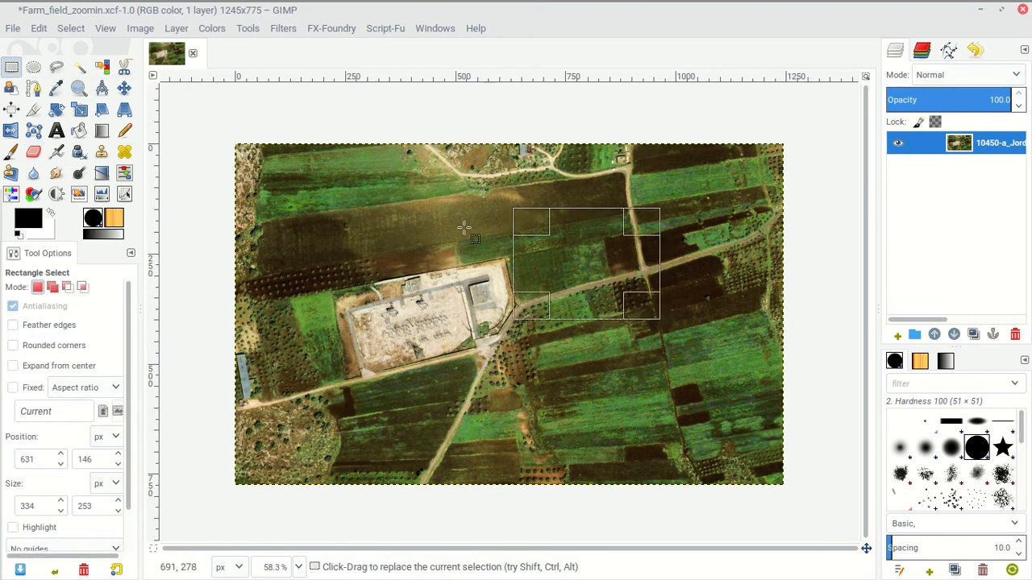
pyautogui.click(139, 29)
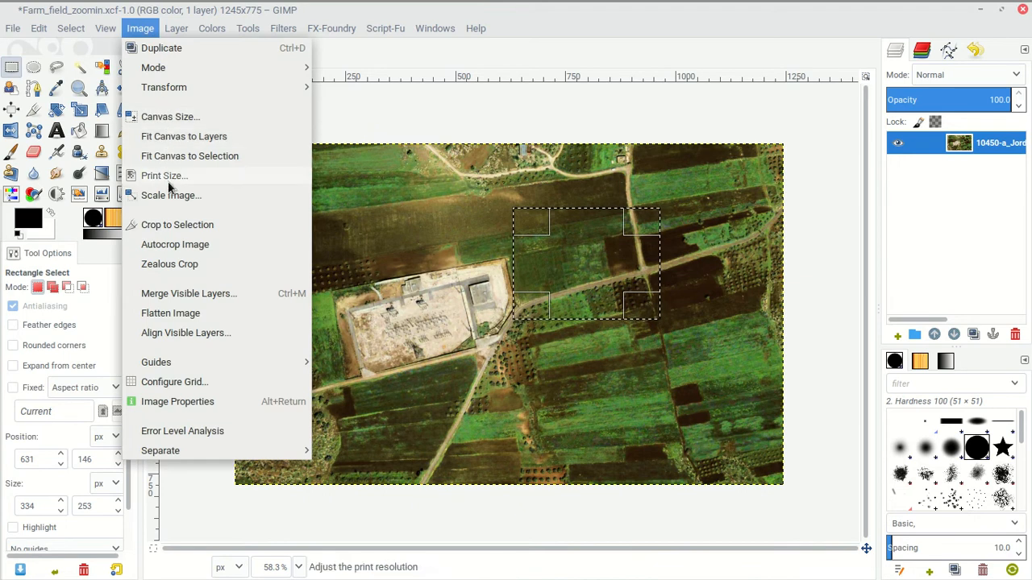
pyautogui.click(176, 227)
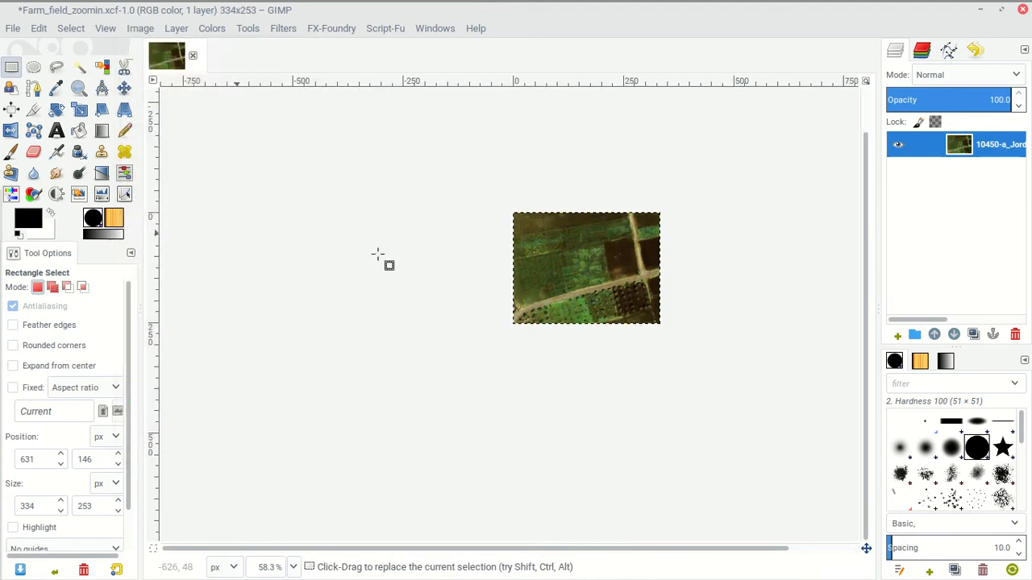
# - Start a Curves adjustment on the Value channel with a shadow point near x 31, y 15 and a highlight point near x 212, y 240
pyautogui.keyDown('ctrl'); pyautogui.scroll(3, 677, 264); pyautogui.keyUp('ctrl')
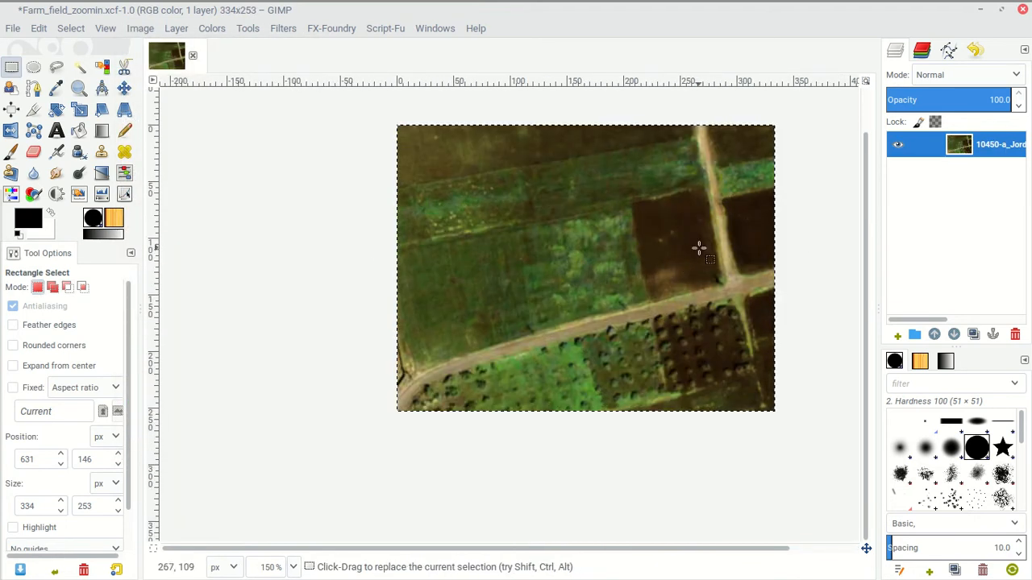
pyautogui.hscroll(2, 668, 555)
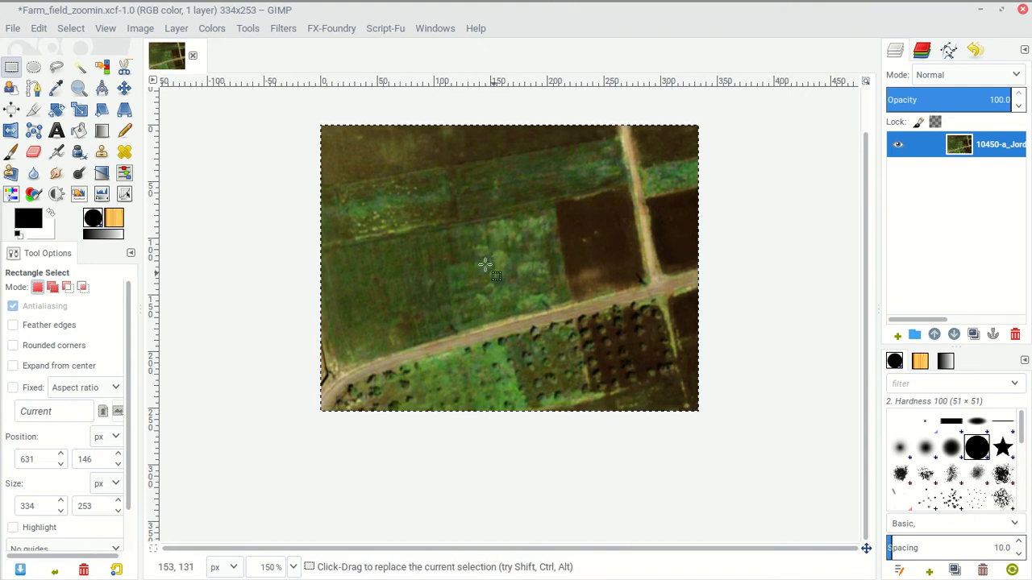
pyautogui.click(212, 28)
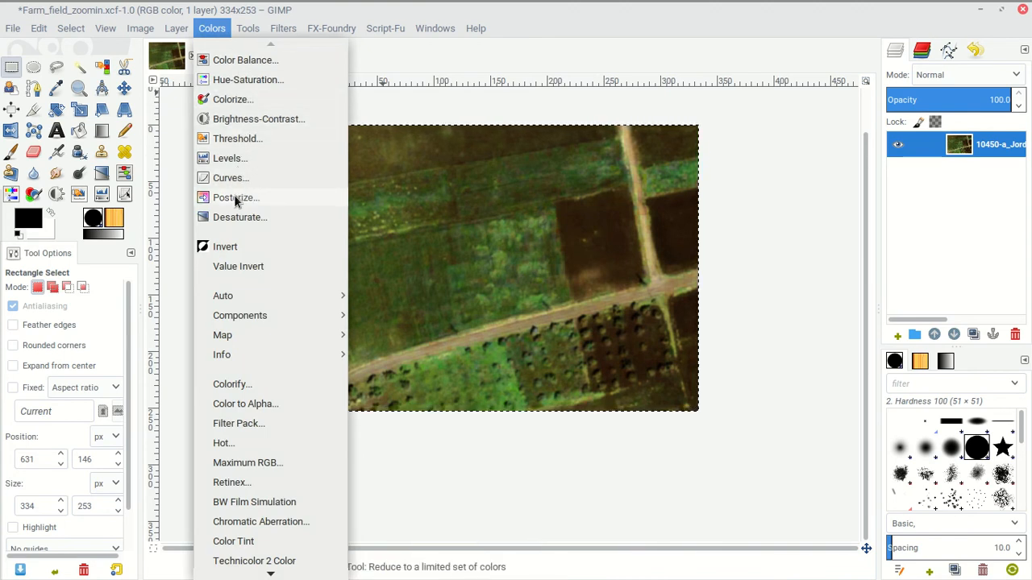
pyautogui.click(227, 178)
pyautogui.moveTo(403, 137); pyautogui.dragTo(173, 72)
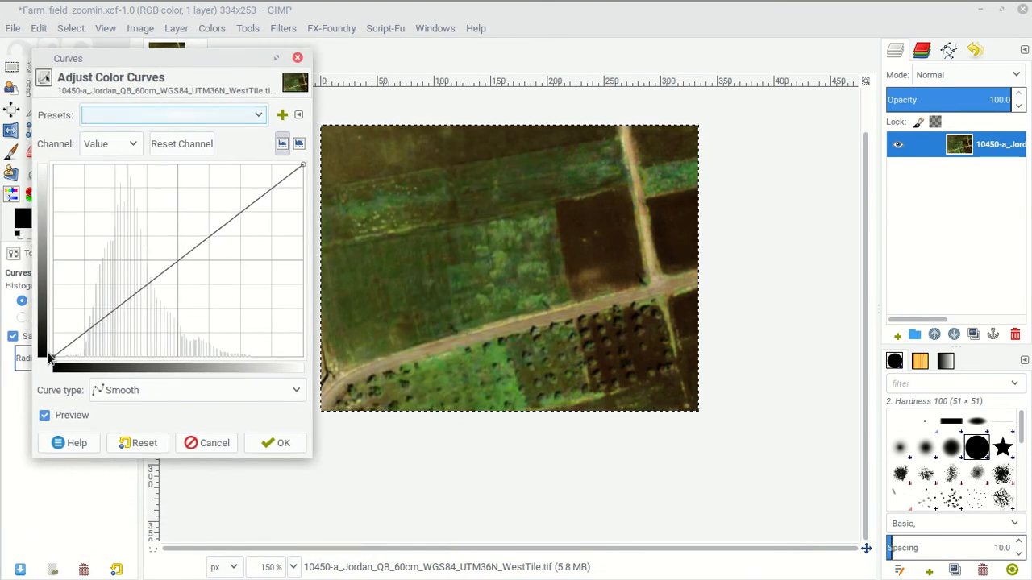
pyautogui.moveTo(84, 334); pyautogui.dragTo(84, 346)
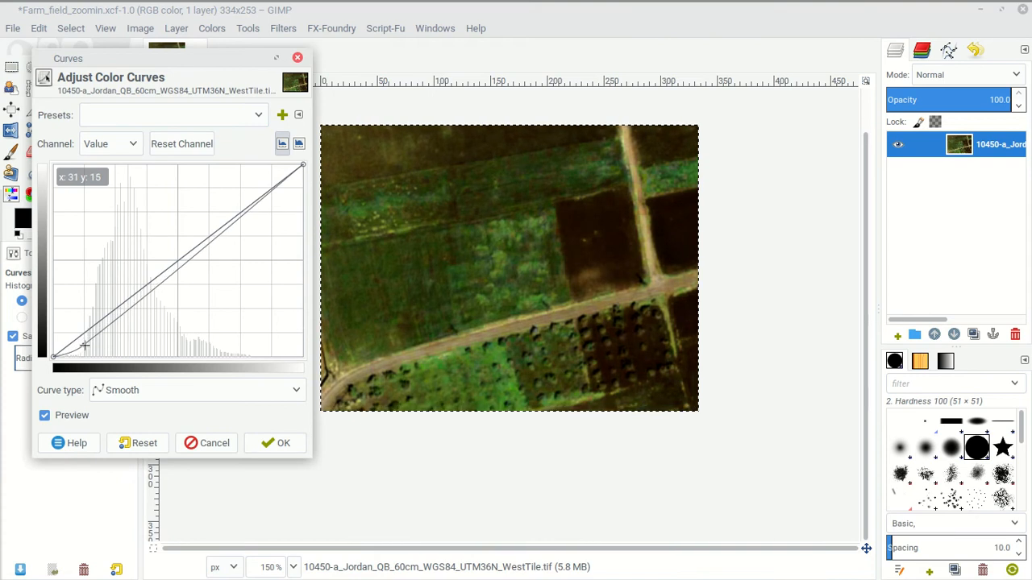
pyautogui.moveTo(271, 194)
pyautogui.mouseDown()
pyautogui.moveTo(272, 176)
pyautogui.moveTo(262, 175)
pyautogui.mouseUp()
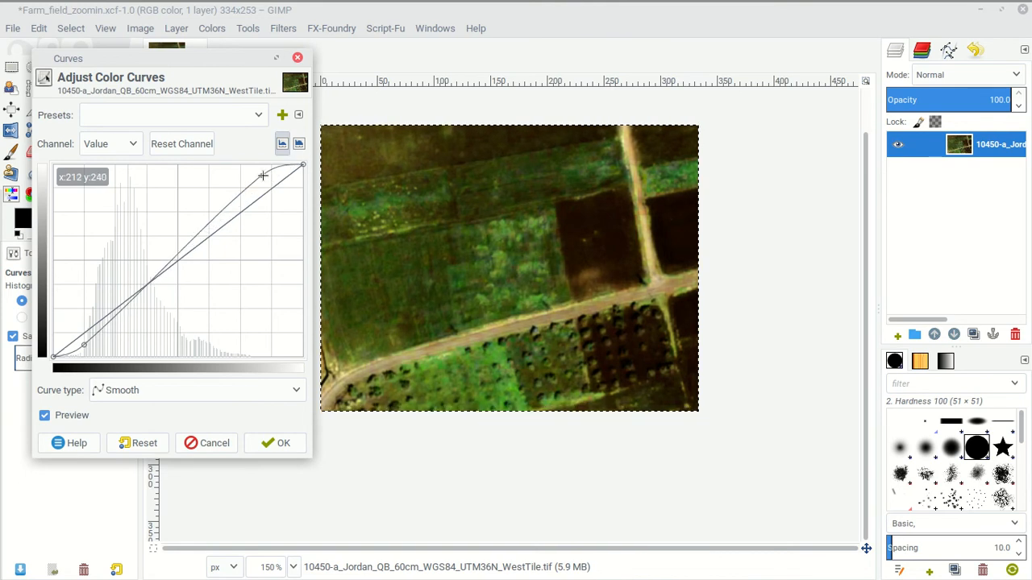
# - Raise the curve's midtones with an added point, fine-tune the shadow and highlight points, and apply the adjustment
pyautogui.moveTo(85, 349); pyautogui.dragTo(88, 336)
pyautogui.moveTo(171, 267); pyautogui.dragTo(162, 235)
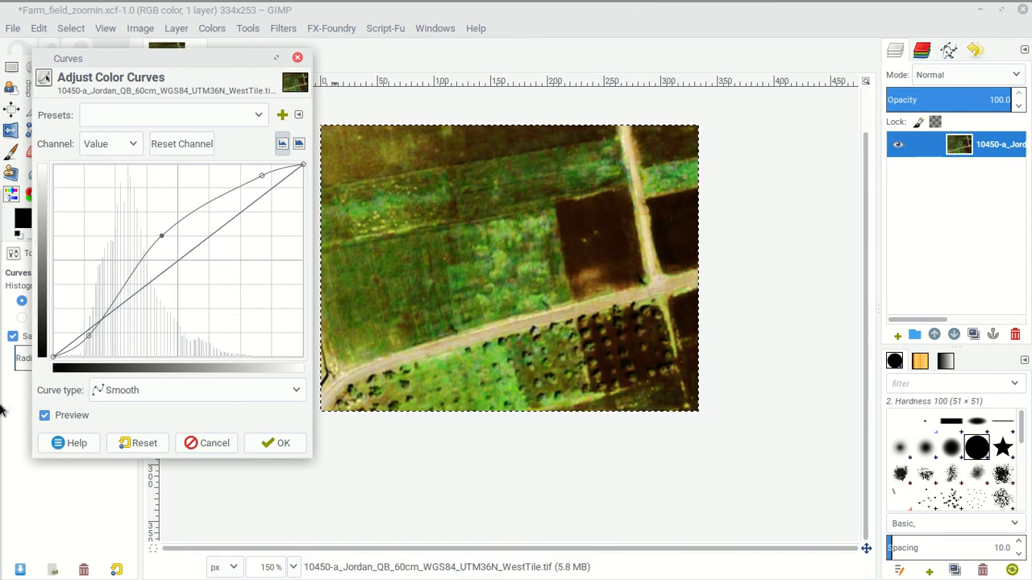
pyautogui.moveTo(89, 337); pyautogui.dragTo(94, 344)
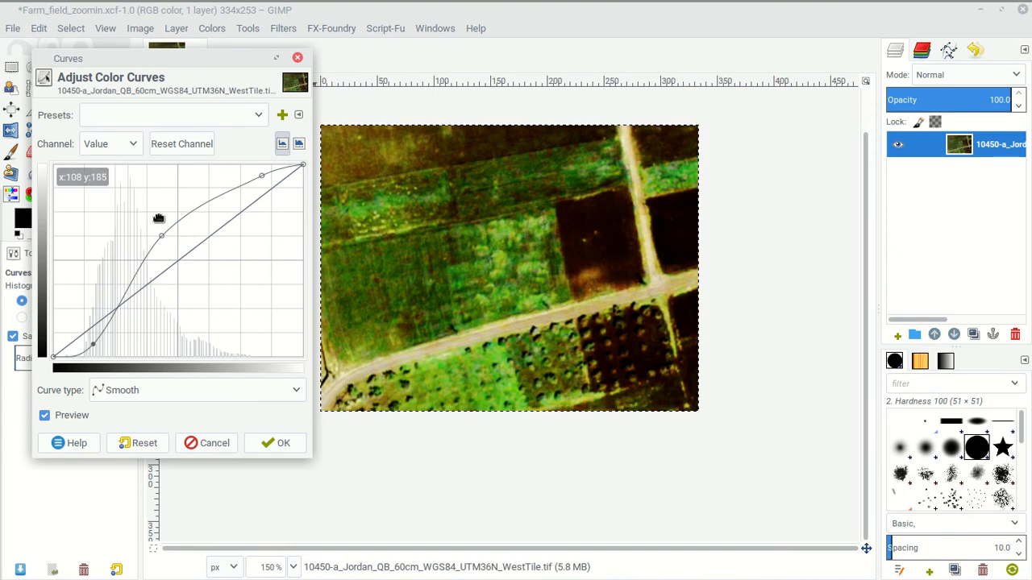
pyautogui.moveTo(161, 235); pyautogui.dragTo(157, 227)
pyautogui.moveTo(265, 175); pyautogui.dragTo(261, 171)
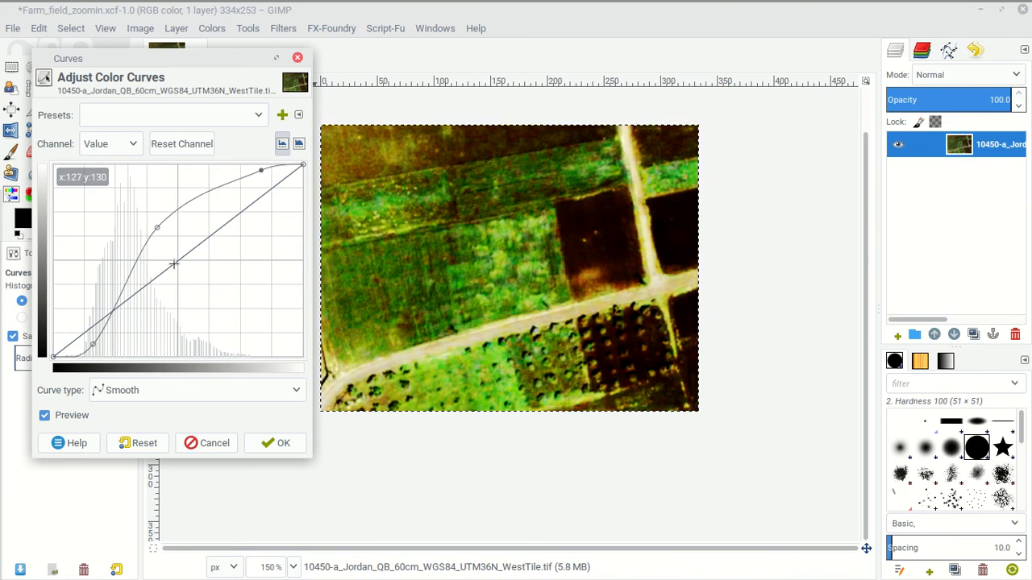
pyautogui.moveTo(96, 343); pyautogui.dragTo(99, 326)
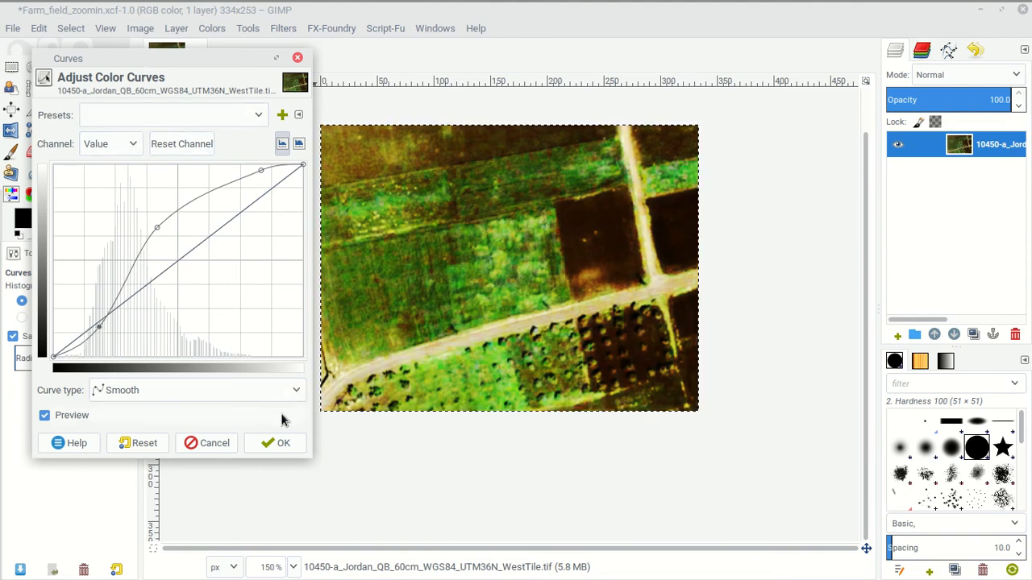
pyautogui.click(274, 443)
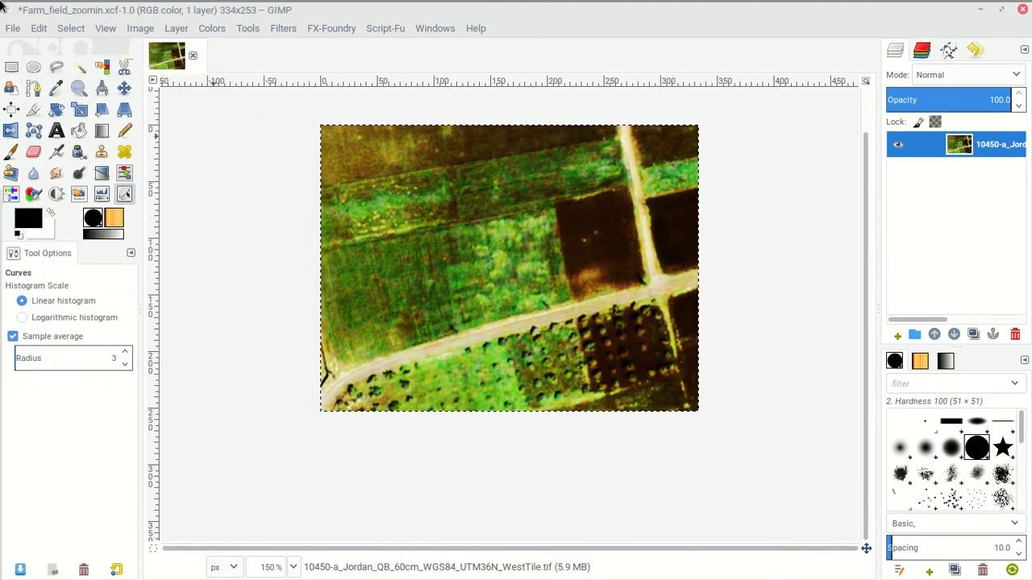
# - Increase the cropped image's contrast to 45 with Brightness-Contrast
pyautogui.click(212, 29)
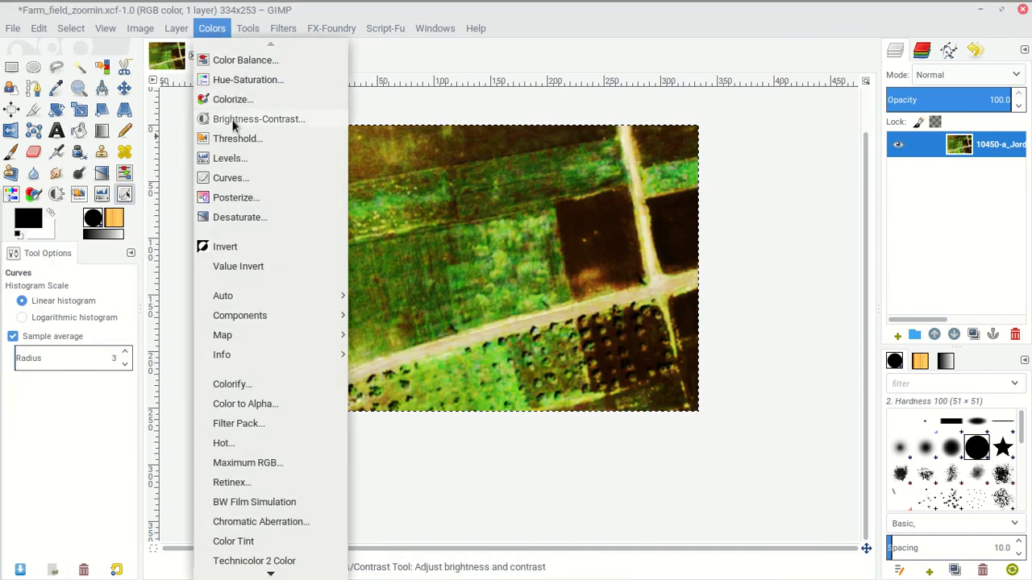
pyautogui.click(233, 119)
pyautogui.moveTo(165, 120); pyautogui.dragTo(192, 122)
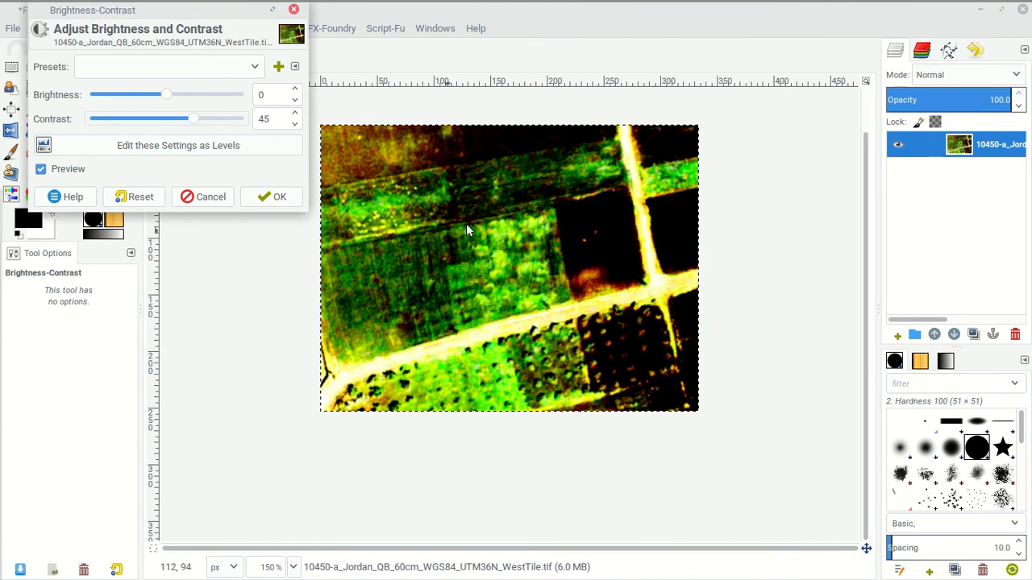
pyautogui.click(273, 197)
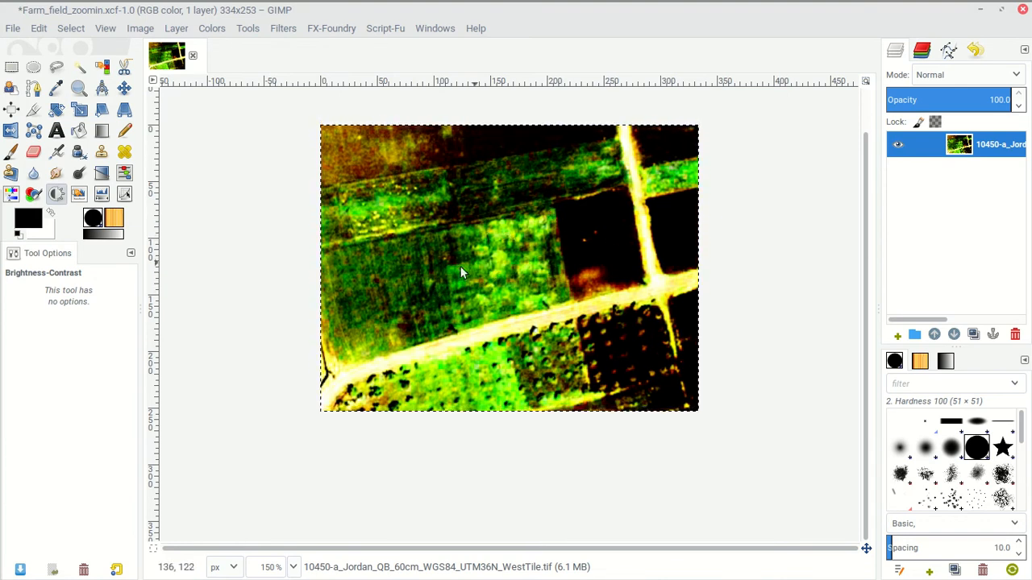
# - Apply a Threshold with the upper limit at about 214 and the lower limit reduced below 119
pyautogui.click(212, 30)
pyautogui.click(244, 138)
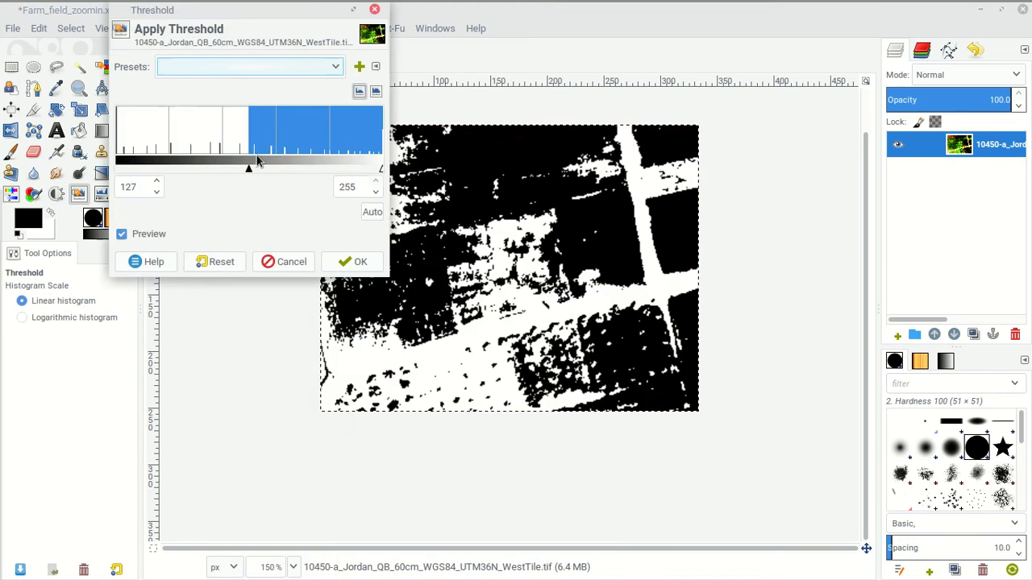
pyautogui.moveTo(291, 26); pyautogui.dragTo(242, 77)
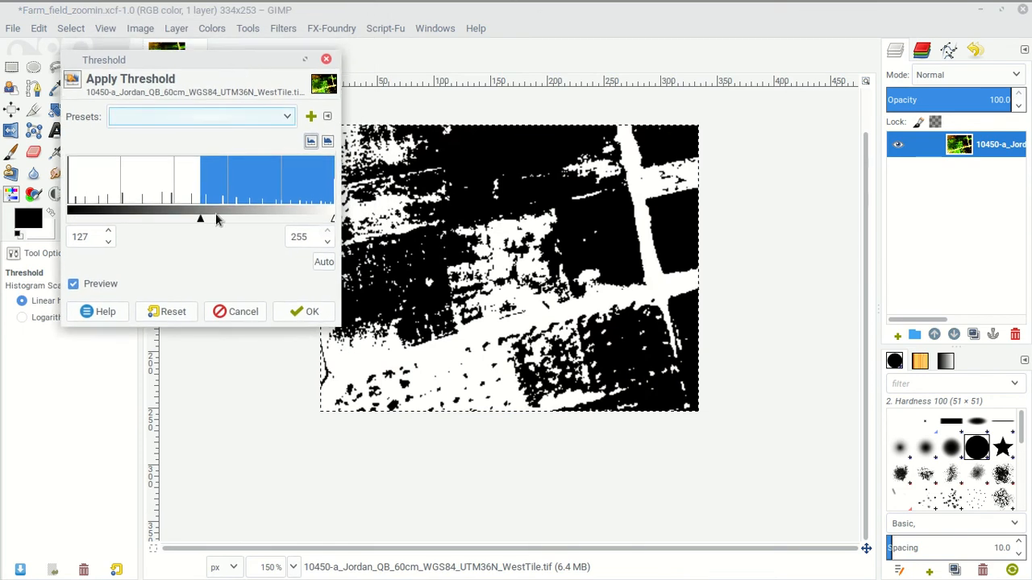
pyautogui.moveTo(198, 217); pyautogui.dragTo(214, 216)
pyautogui.moveTo(333, 219)
pyautogui.mouseDown()
pyautogui.moveTo(293, 219)
pyautogui.moveTo(315, 223)
pyautogui.mouseUp()
pyautogui.moveTo(214, 218)
pyautogui.mouseDown()
pyautogui.moveTo(185, 219)
pyautogui.moveTo(235, 218)
pyautogui.moveTo(189, 219)
pyautogui.moveTo(216, 219)
pyautogui.moveTo(199, 219)
pyautogui.mouseUp()
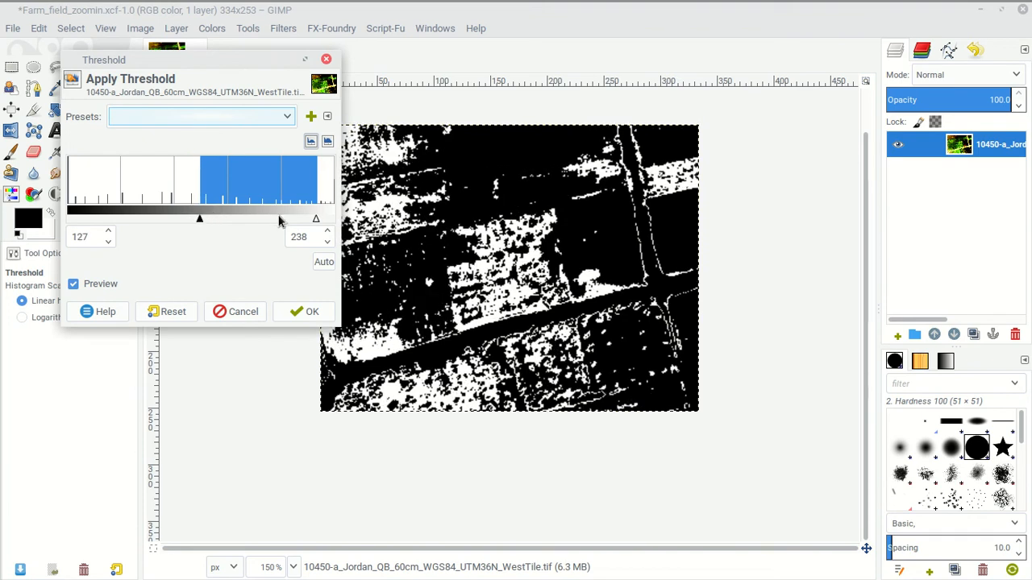
pyautogui.moveTo(321, 221); pyautogui.dragTo(292, 222)
pyautogui.moveTo(202, 215)
pyautogui.mouseDown()
pyautogui.moveTo(165, 218)
pyautogui.moveTo(192, 218)
pyautogui.mouseUp()
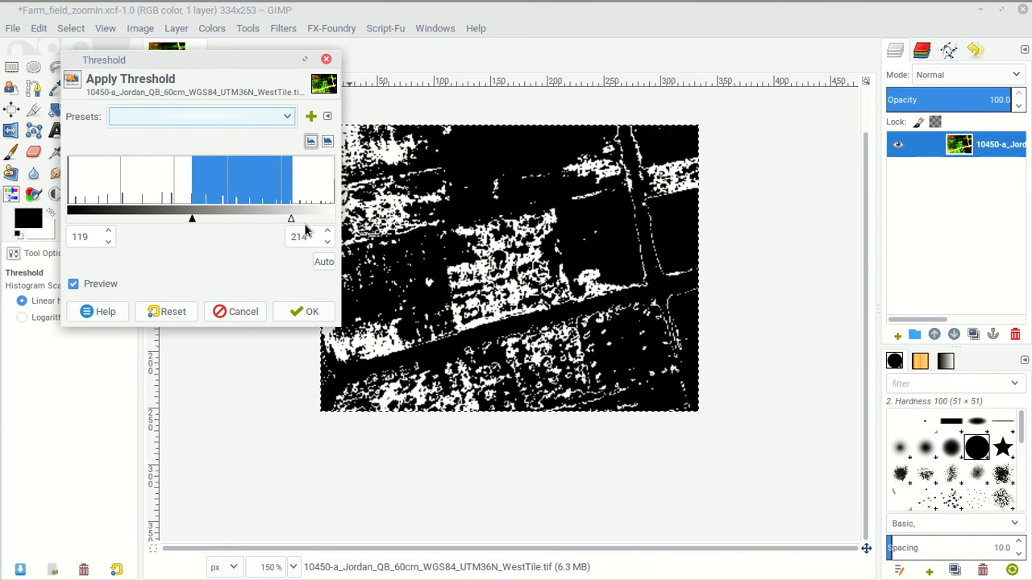
pyautogui.moveTo(293, 220)
pyautogui.mouseDown()
pyautogui.moveTo(318, 219)
pyautogui.moveTo(291, 220)
pyautogui.mouseUp()
pyautogui.moveTo(192, 221)
pyautogui.mouseDown()
pyautogui.moveTo(205, 220)
pyautogui.moveTo(177, 212)
pyautogui.mouseUp()
pyautogui.click(312, 315)
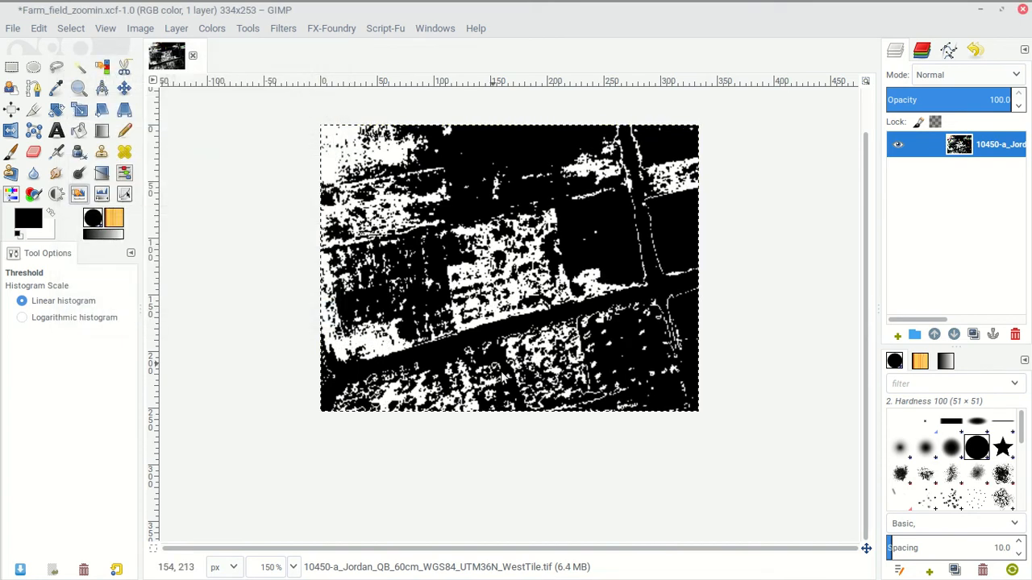
# - Compare the thresholded image with its color version by undoing and redoing the threshold twice
pyautogui.hotkey('ctrl', 'z')
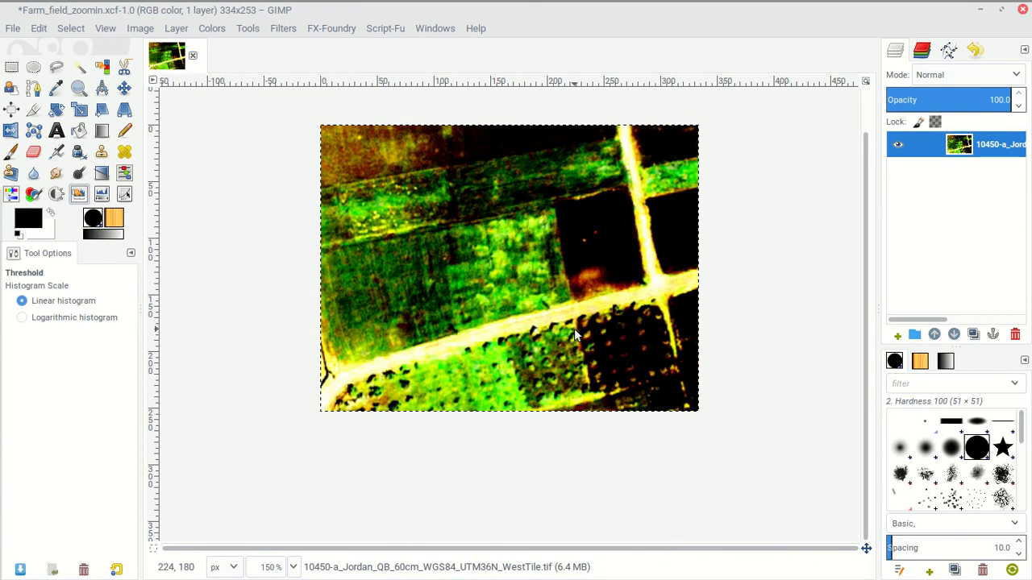
pyautogui.hotkey('ctrl', 'y')
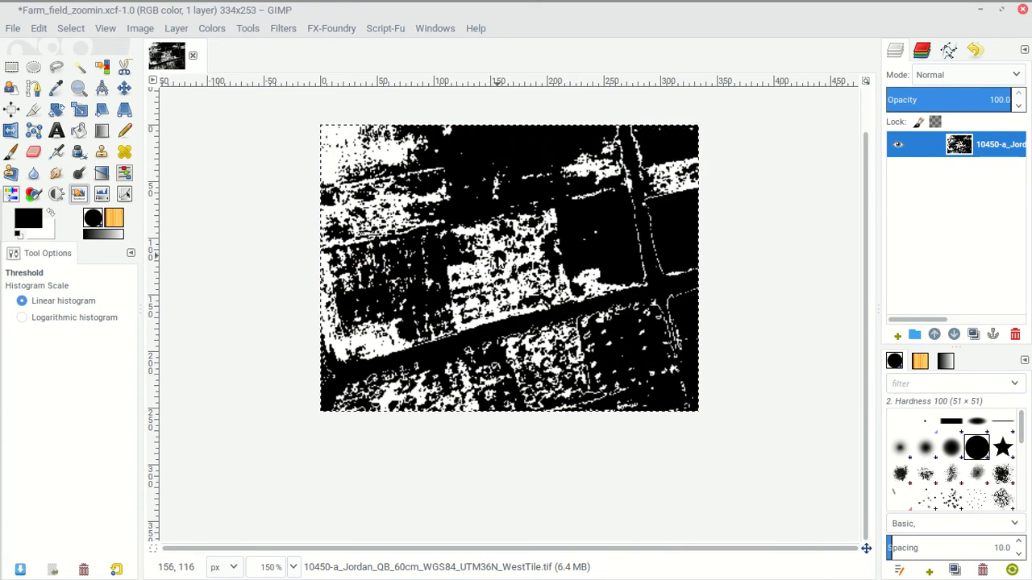
pyautogui.hotkey('ctrl', 'z')
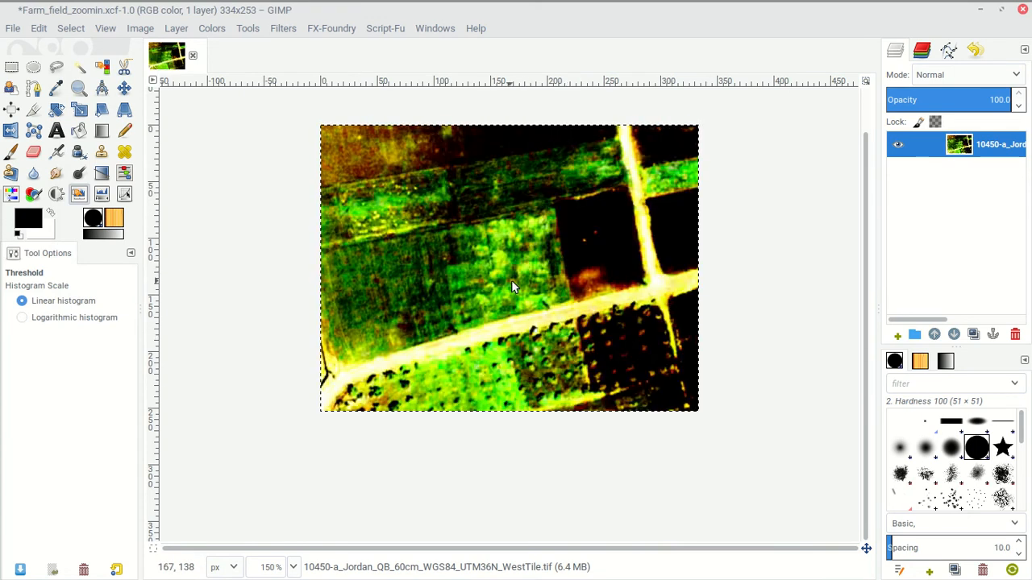
pyautogui.hotkey('ctrl', 'y')
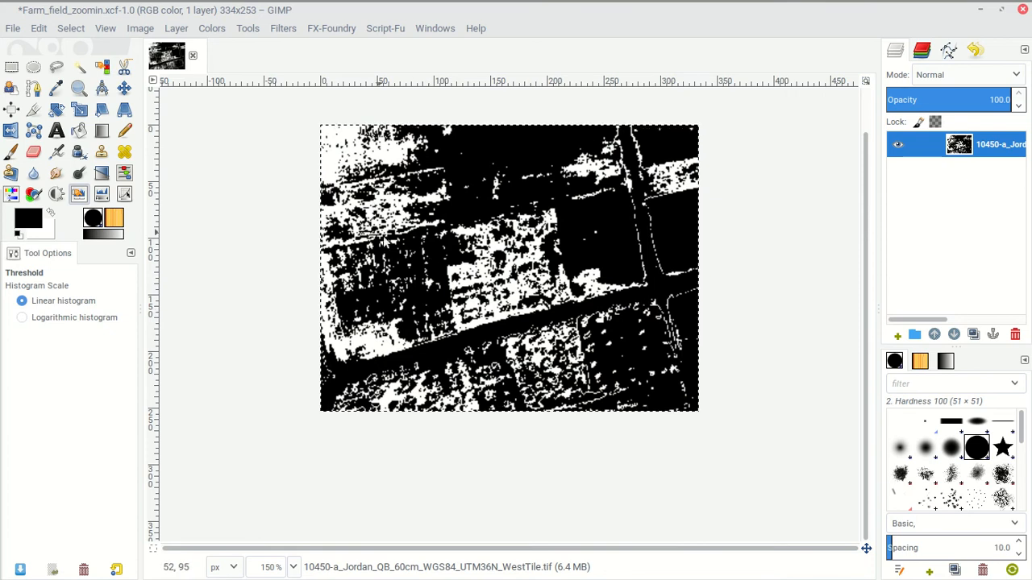
# - Erase everything around the central light field patch with the Eraser at size 88.63
pyautogui.click(33, 151)
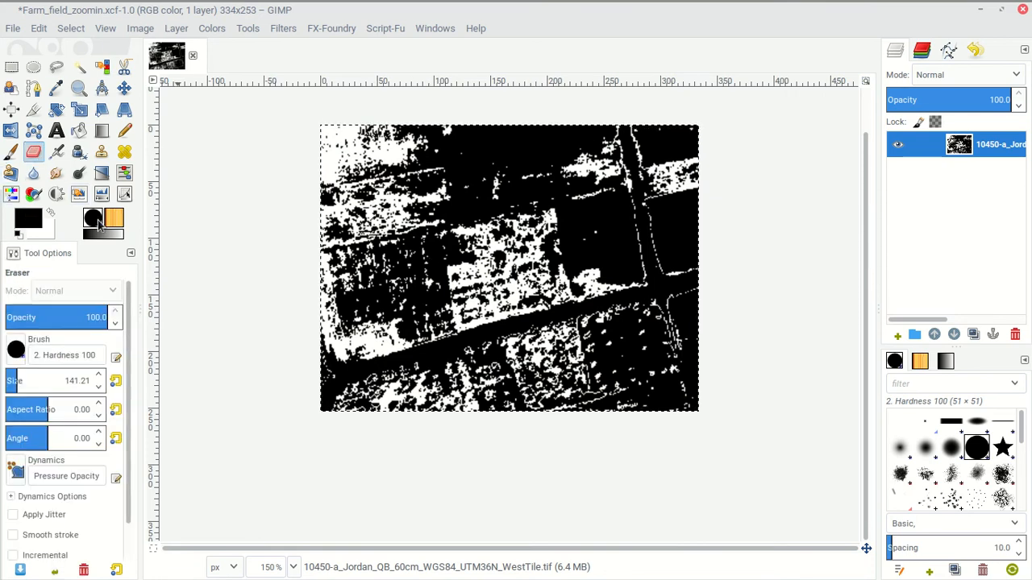
pyautogui.click(11, 373)
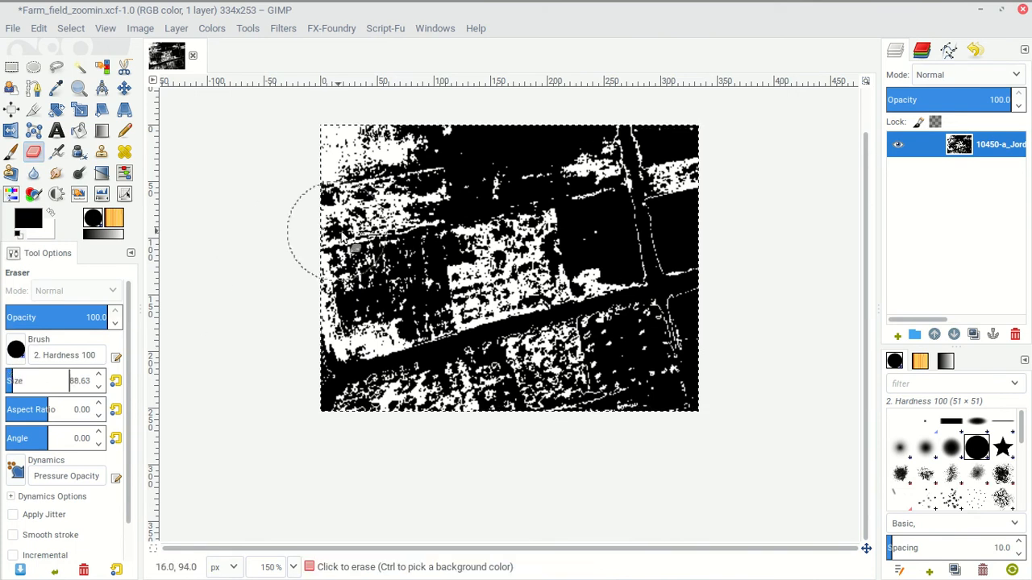
pyautogui.moveTo(396, 230)
pyautogui.mouseDown()
pyautogui.moveTo(392, 371)
pyautogui.moveTo(461, 400)
pyautogui.moveTo(607, 377)
pyautogui.moveTo(647, 353)
pyautogui.moveTo(607, 171)
pyautogui.moveTo(560, 140)
pyautogui.moveTo(382, 169)
pyautogui.moveTo(573, 146)
pyautogui.moveTo(378, 142)
pyautogui.moveTo(303, 249)
pyautogui.moveTo(351, 420)
pyautogui.moveTo(359, 72)
pyautogui.moveTo(384, 355)
pyautogui.moveTo(641, 422)
pyautogui.moveTo(680, 364)
pyautogui.moveTo(671, 154)
pyautogui.moveTo(657, 107)
pyautogui.moveTo(717, 225)
pyautogui.moveTo(677, 311)
pyautogui.moveTo(453, 417)
pyautogui.moveTo(454, 395)
pyautogui.moveTo(476, 374)
pyautogui.moveTo(598, 350)
pyautogui.moveTo(622, 241)
pyautogui.moveTo(599, 189)
pyautogui.moveTo(617, 252)
pyautogui.moveTo(609, 243)
pyautogui.moveTo(587, 163)
pyautogui.moveTo(545, 157)
pyautogui.moveTo(432, 185)
pyautogui.moveTo(399, 215)
pyautogui.moveTo(402, 354)
pyautogui.moveTo(415, 345)
pyautogui.moveTo(566, 354)
pyautogui.moveTo(604, 312)
pyautogui.moveTo(590, 342)
pyautogui.moveTo(544, 356)
pyautogui.mouseUp()
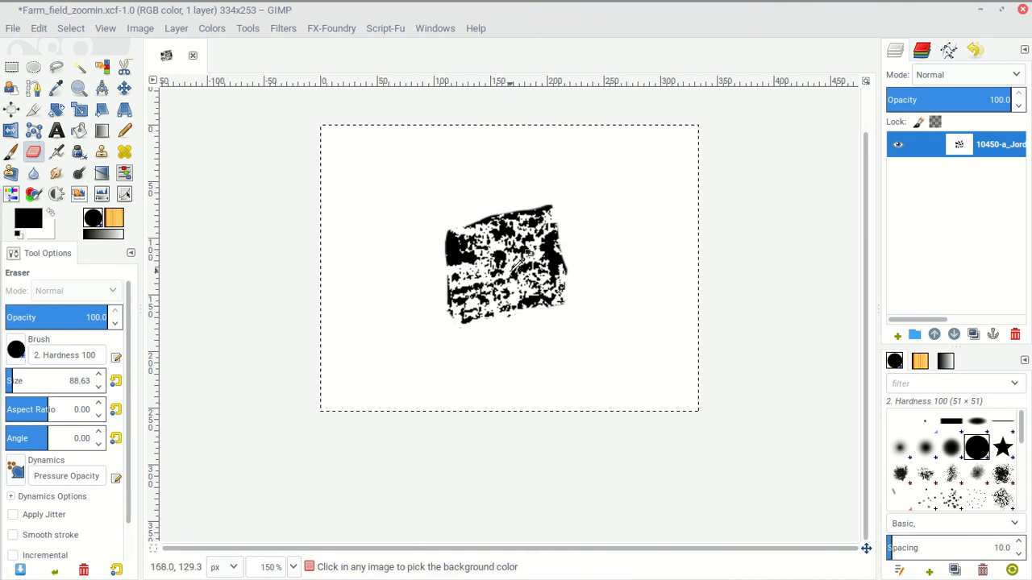
# - Inspect the isolated field patch up close and undo the erasing around it
pyautogui.keyDown('ctrl'); pyautogui.scroll(2, 516, 262); pyautogui.keyUp('ctrl')
pyautogui.keyDown('ctrl'); pyautogui.scroll(2, 506, 216); pyautogui.keyUp('ctrl')
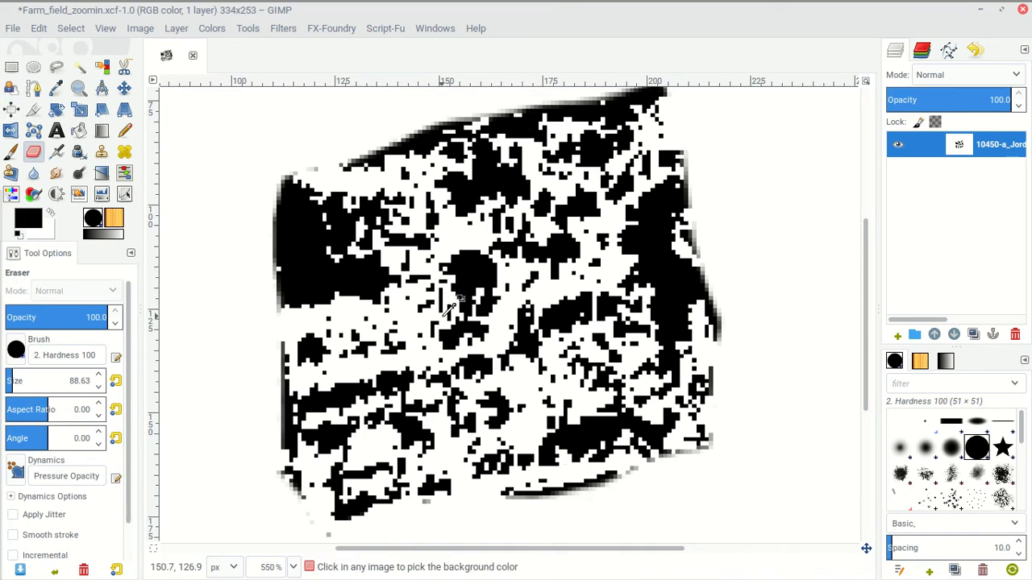
pyautogui.hotkey('ctrl', 'z')
pyautogui.scroll(-3, 551, 293)
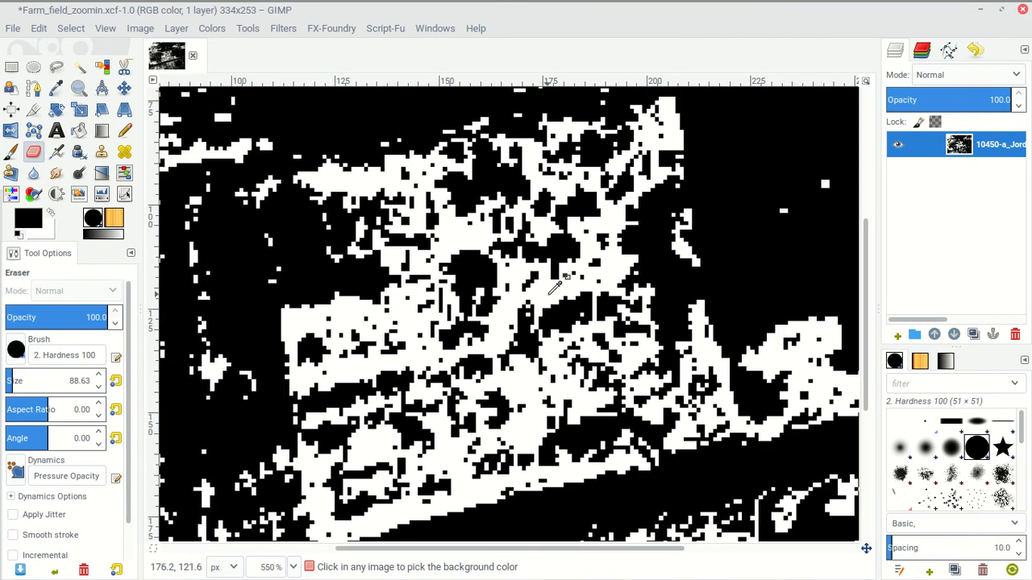
# - Undo the threshold, duplicate the color field layer, and hide the original layer beneath the copy
pyautogui.hotkey('ctrl', 'z')
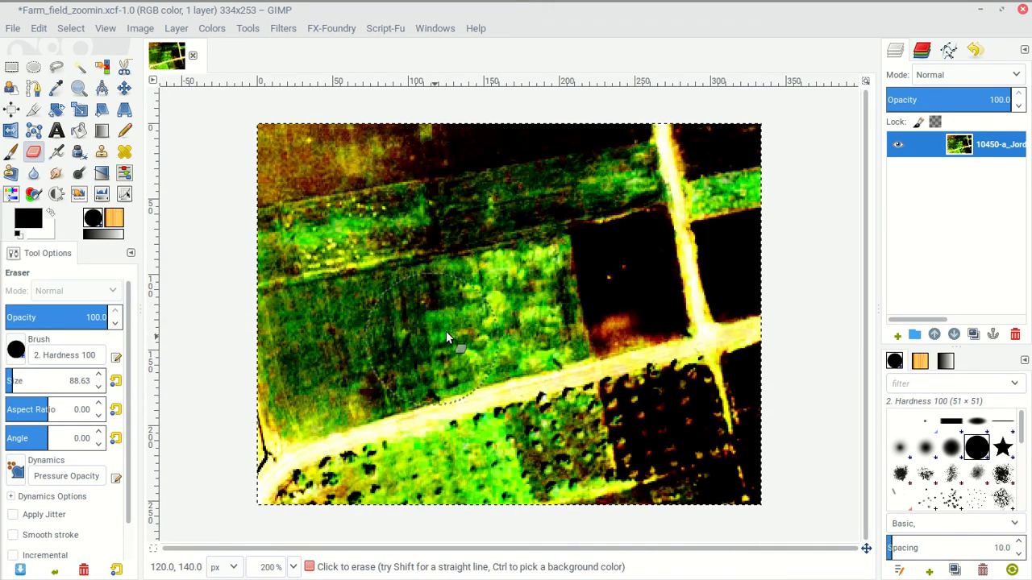
pyautogui.click(898, 335)
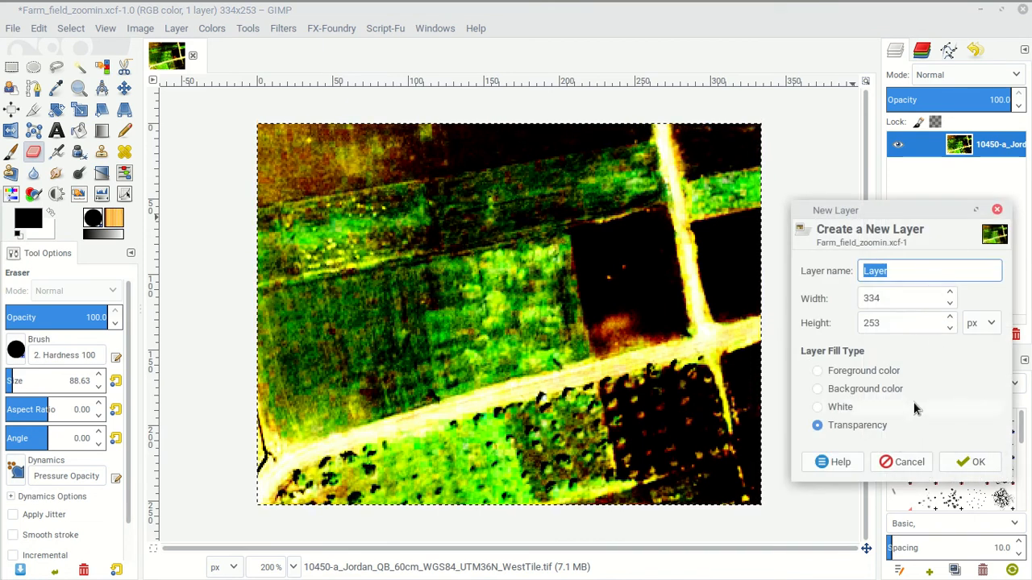
pyautogui.click(903, 462)
pyautogui.click(932, 471)
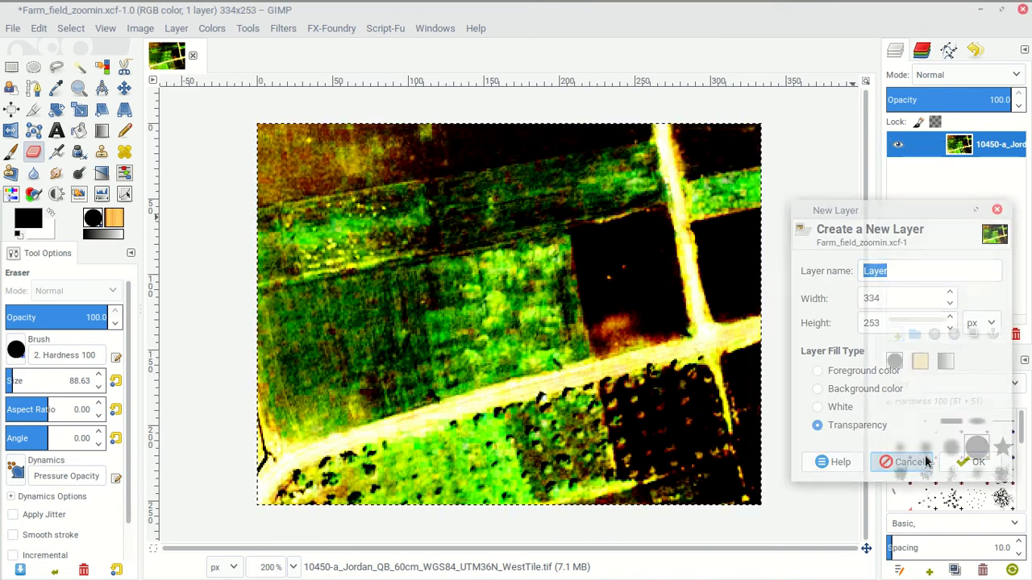
pyautogui.click(973, 334)
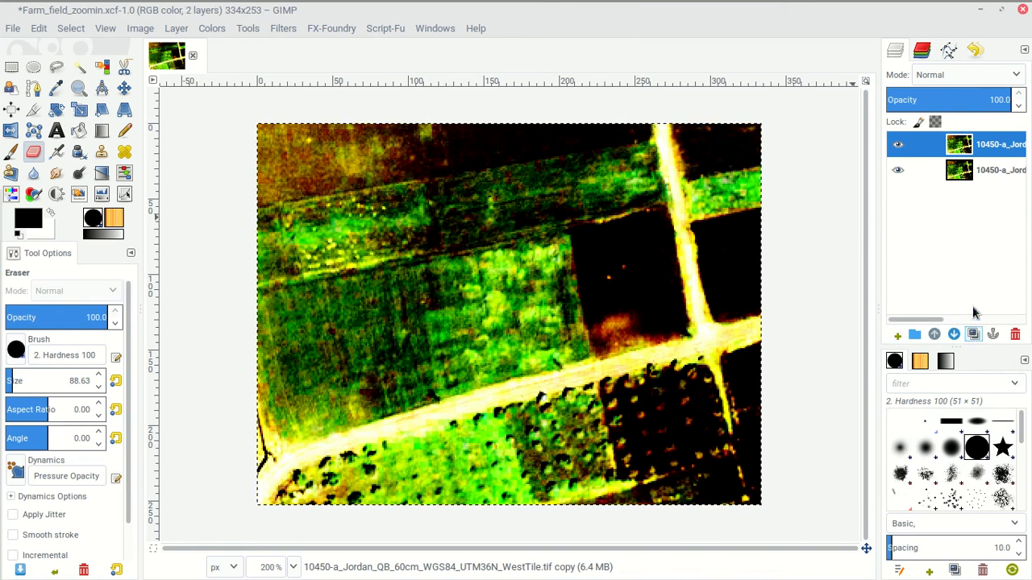
pyautogui.click(899, 170)
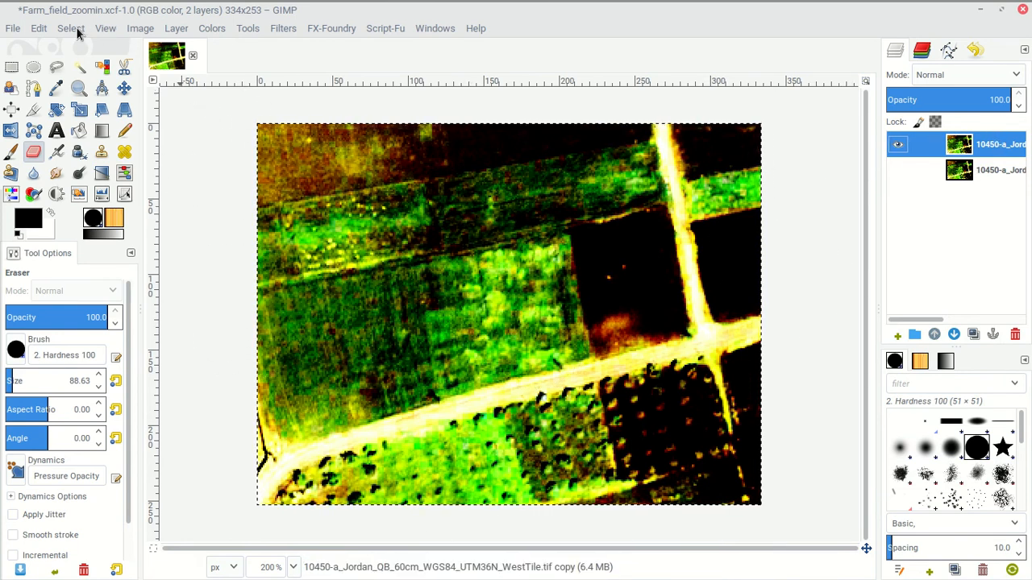
# - Apply a Threshold with limits 153 to 255 to the duplicated layer
pyautogui.click(176, 29)
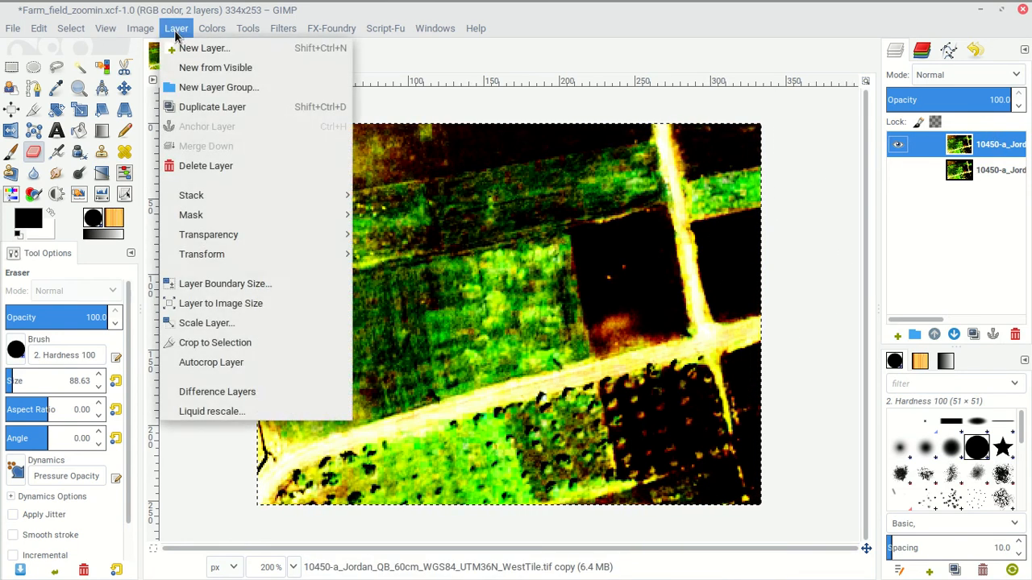
pyautogui.moveTo(212, 28)
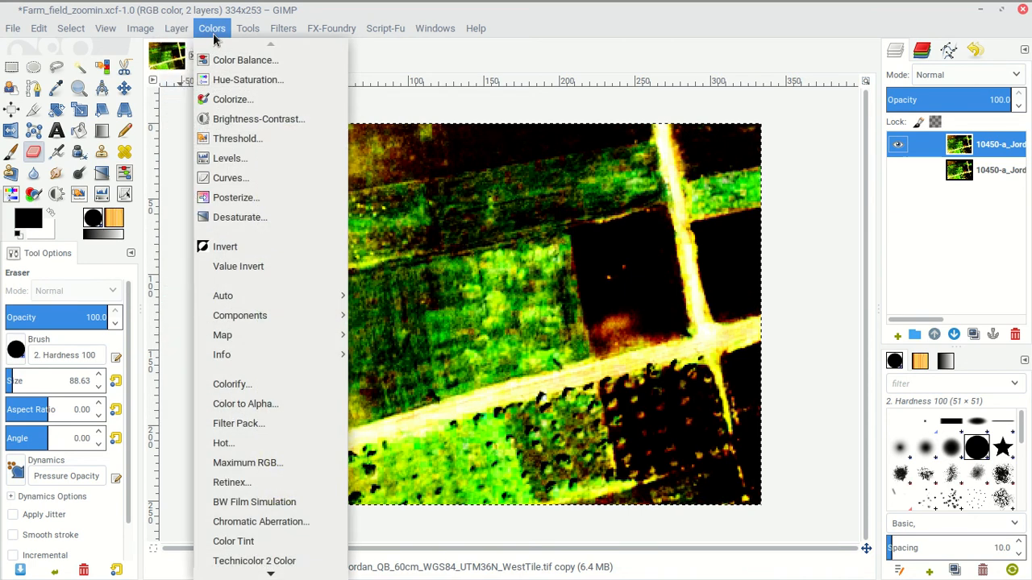
pyautogui.click(244, 146)
pyautogui.moveTo(204, 216)
pyautogui.mouseDown()
pyautogui.moveTo(182, 214)
pyautogui.moveTo(209, 219)
pyautogui.mouseUp()
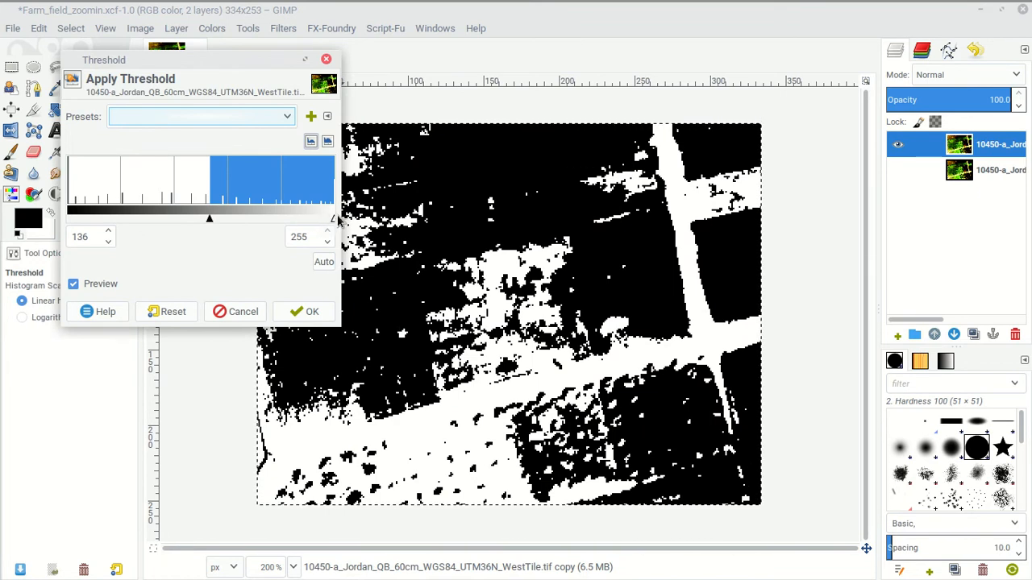
pyautogui.moveTo(334, 220)
pyautogui.mouseDown()
pyautogui.moveTo(314, 220)
pyautogui.moveTo(337, 221)
pyautogui.mouseUp()
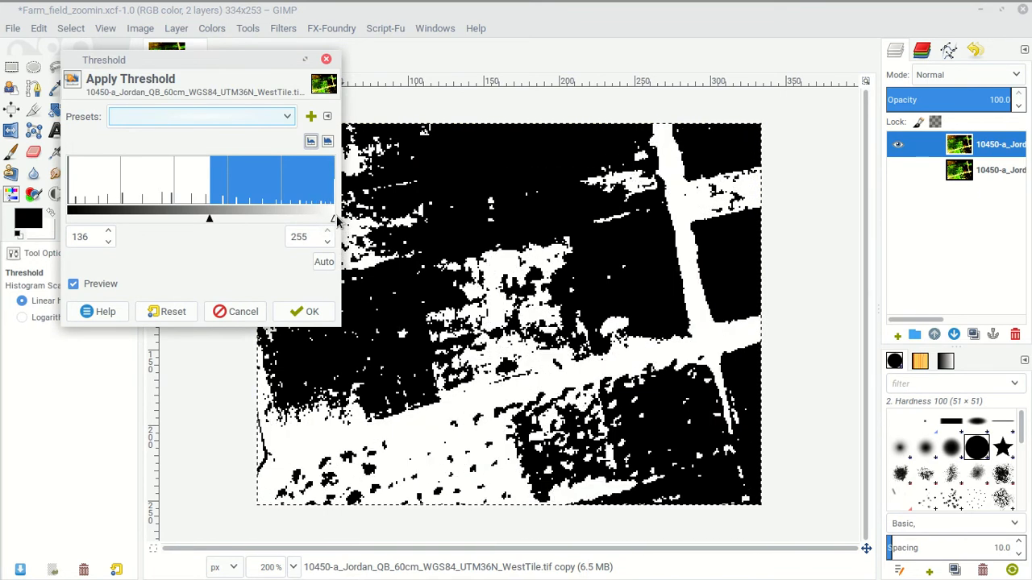
pyautogui.moveTo(206, 220); pyautogui.dragTo(226, 216)
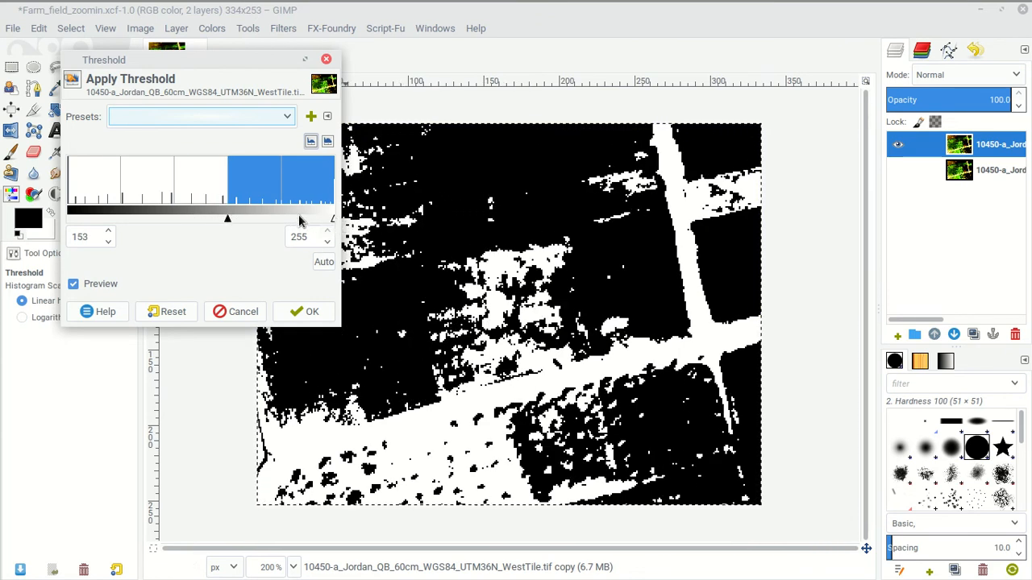
pyautogui.click(310, 312)
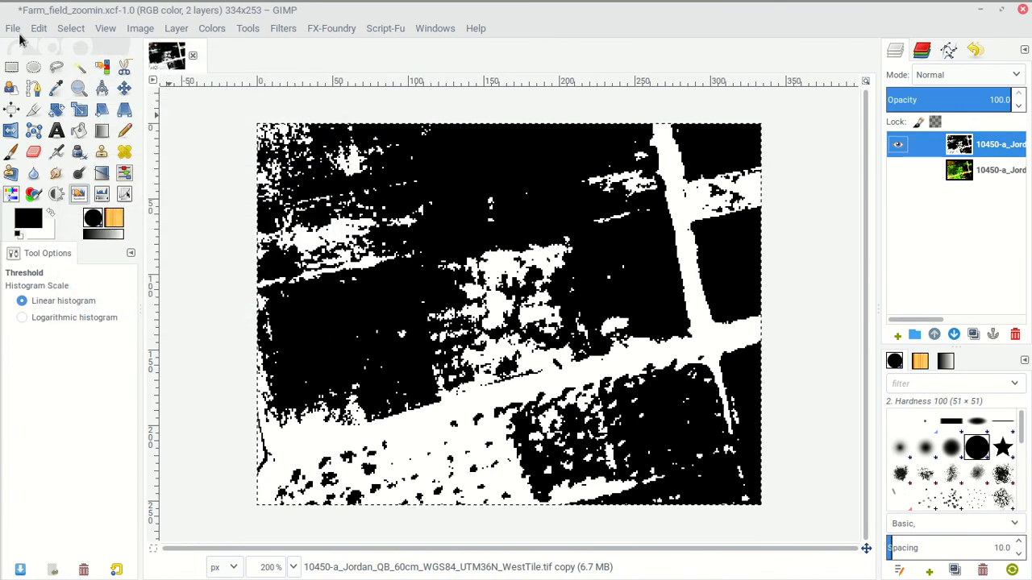
# - Invert the colors of the thresholded layer and show the original color layer beneath it
pyautogui.click(212, 32)
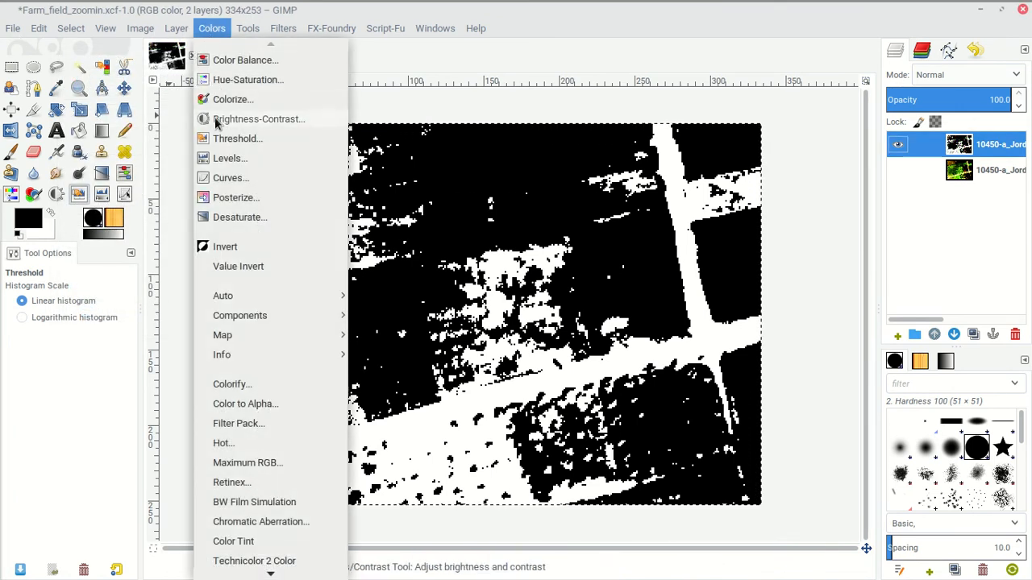
pyautogui.click(237, 244)
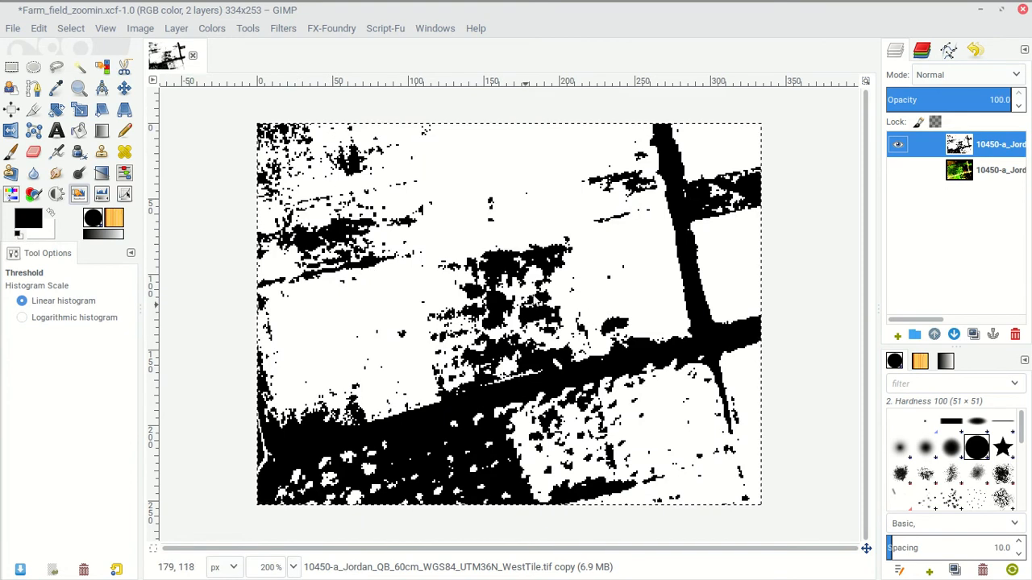
pyautogui.click(900, 172)
# - Compare the inverted threshold layer with the color layer beneath by repeatedly toggling the upper layer's visibility
pyautogui.click(897, 149)
pyautogui.click(898, 152)
pyautogui.click(899, 154)
pyautogui.click(899, 157)
pyautogui.click(901, 151)
pyautogui.click(900, 153)
pyautogui.click(902, 154)
pyautogui.click(901, 156)
pyautogui.click(902, 155)
pyautogui.click(902, 157)
pyautogui.click(902, 157)
pyautogui.click(903, 159)
pyautogui.click(903, 159)
pyautogui.click(903, 159)
pyautogui.click(903, 159)
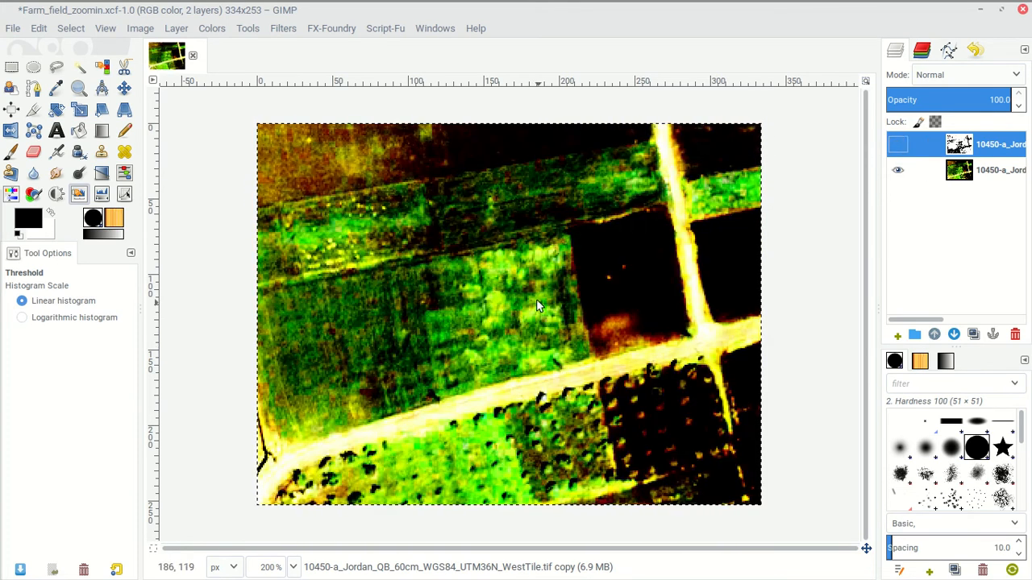
pyautogui.click(897, 144)
pyautogui.click(899, 150)
pyautogui.click(899, 150)
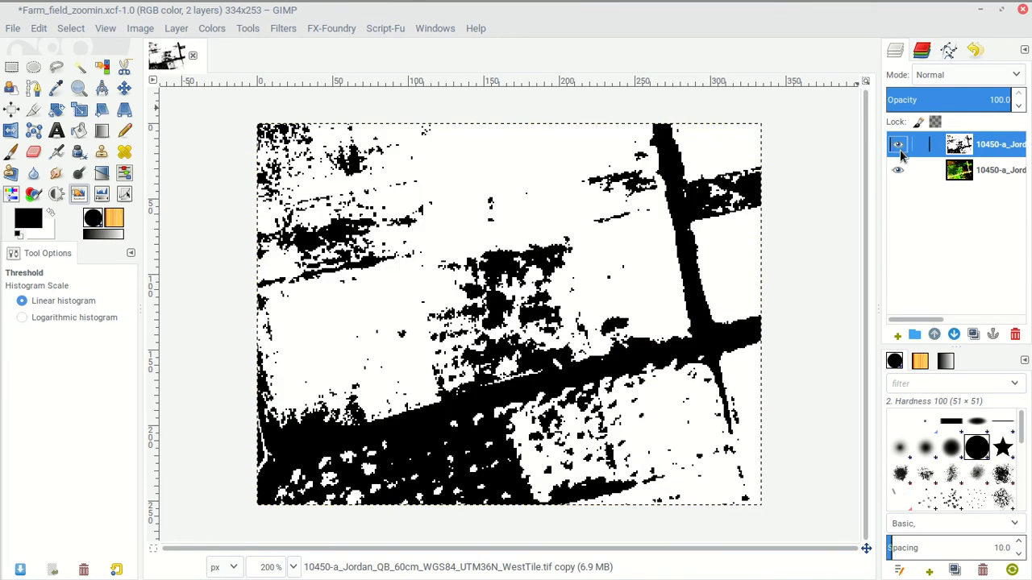
pyautogui.click(899, 150)
pyautogui.click(899, 150)
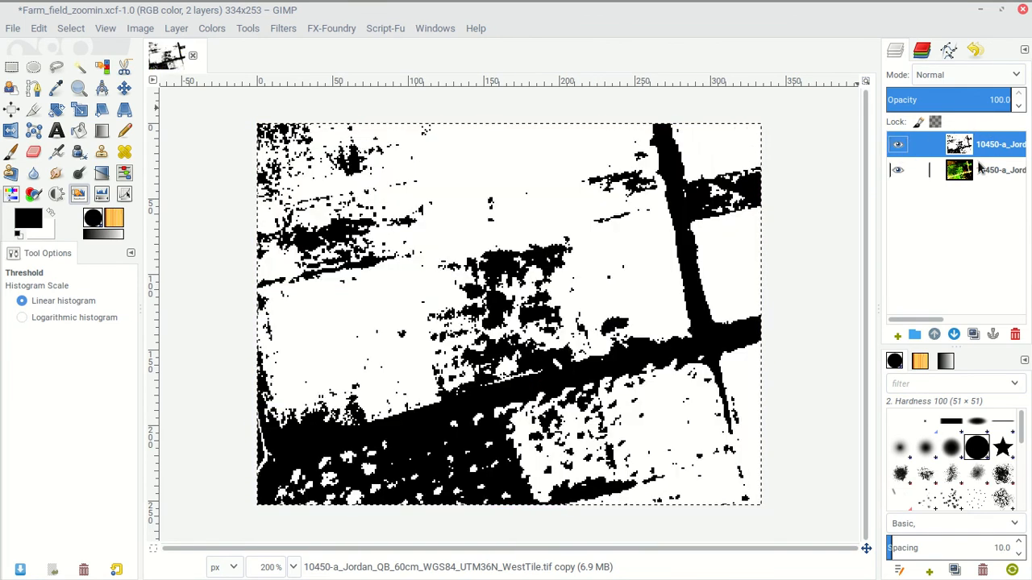
# - Try the Darken only blend mode on the black-and-white layer at full opacity
pyautogui.moveTo(983, 99); pyautogui.dragTo(1014, 100)
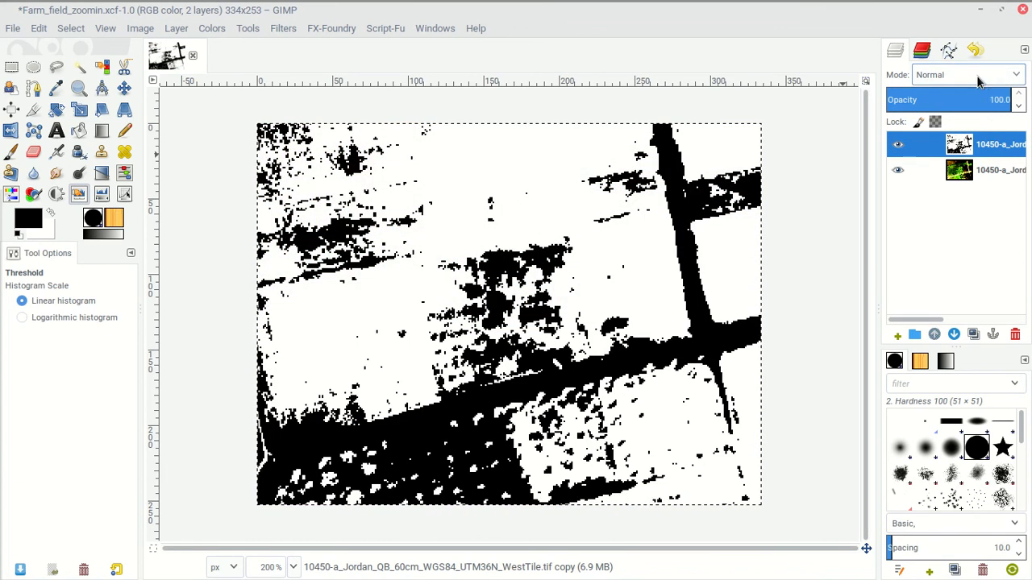
pyautogui.click(969, 69)
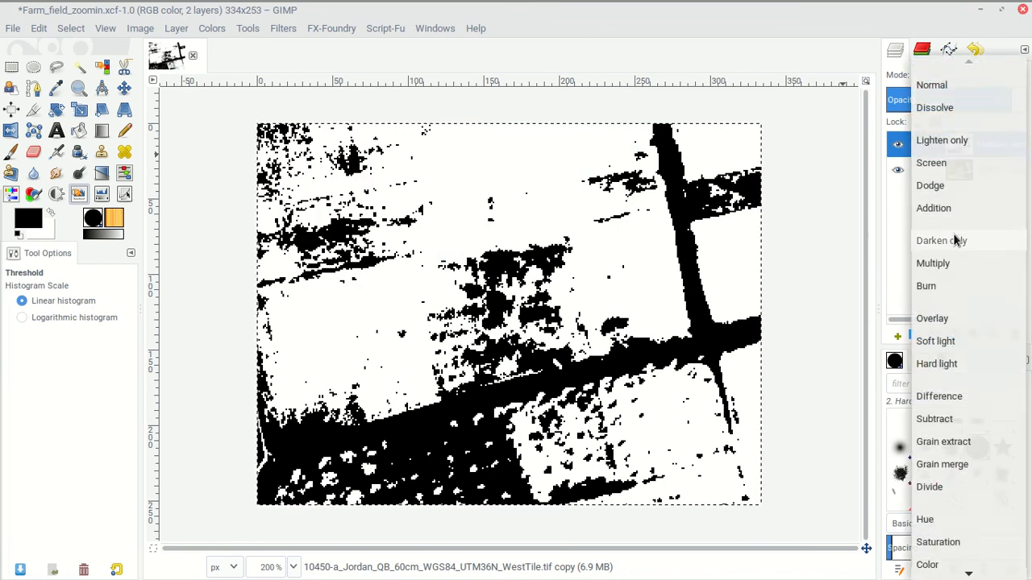
pyautogui.click(944, 240)
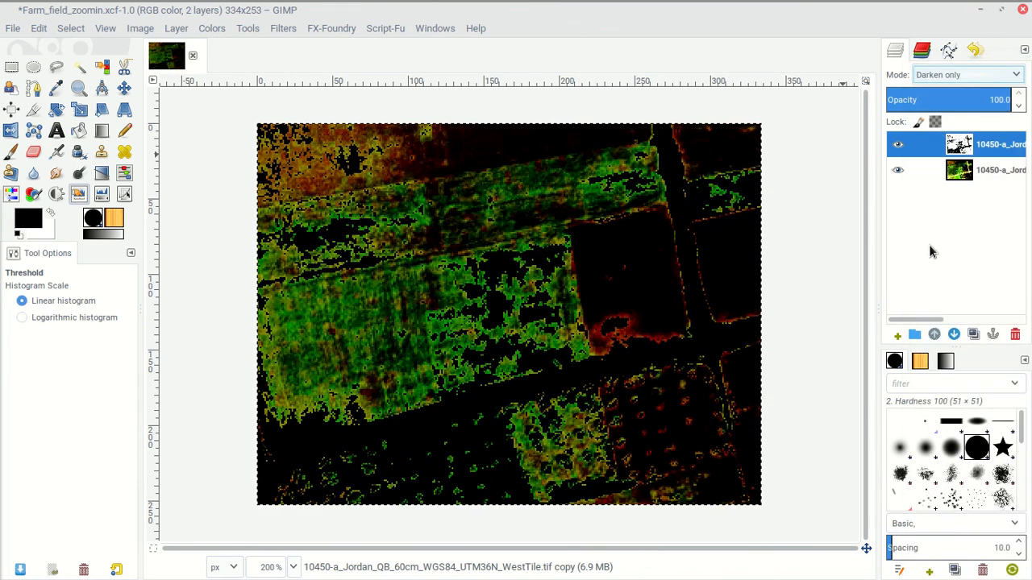
# - Try the Burn blend mode on the black-and-white layer with opacity lowered to about 79.5
pyautogui.click(973, 81)
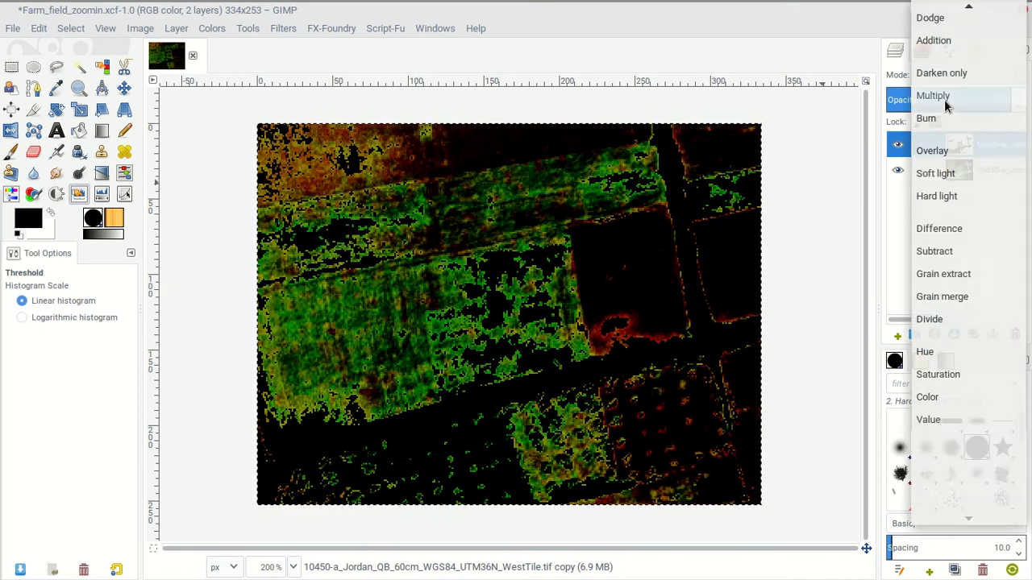
pyautogui.click(936, 96)
pyautogui.click(935, 75)
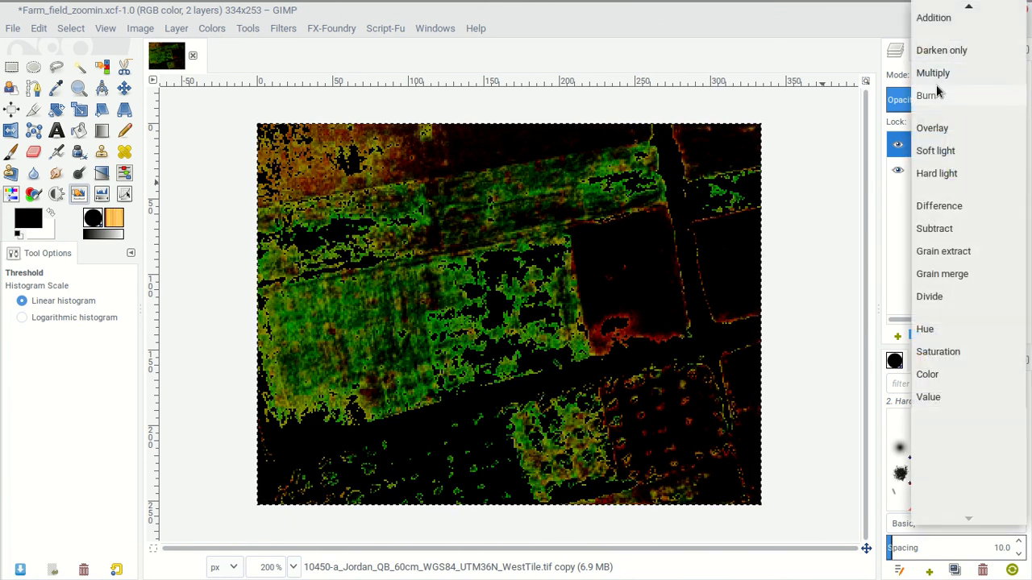
pyautogui.click(934, 95)
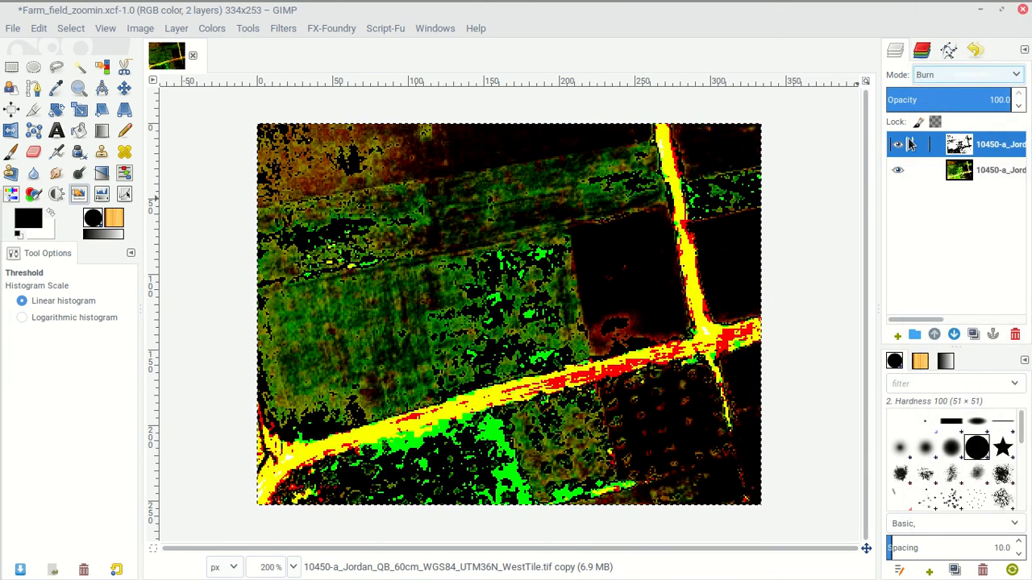
pyautogui.moveTo(954, 97); pyautogui.dragTo(987, 108)
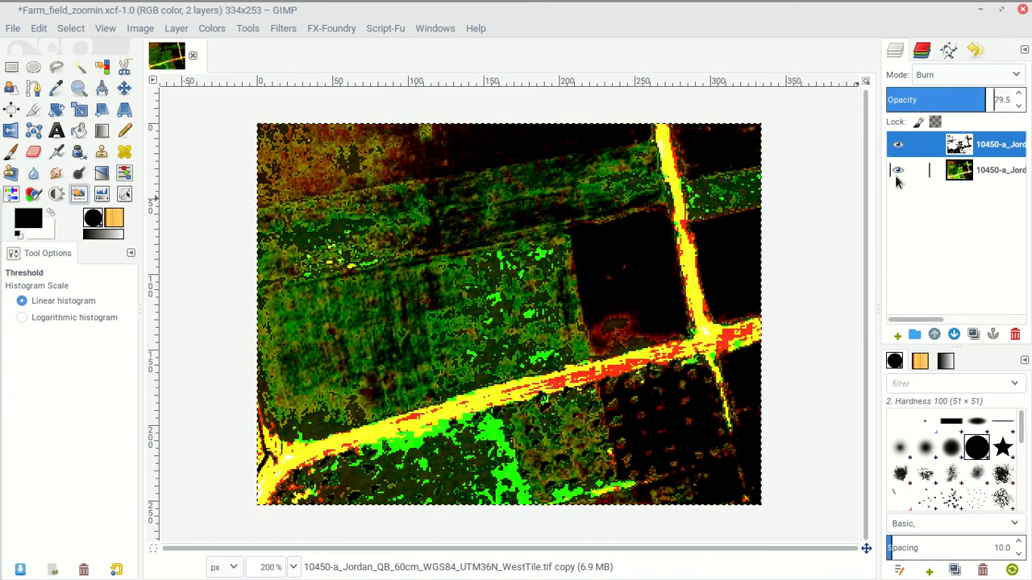
# - Try Darken only on the black-and-white layer at reduced opacity, then raise its opacity to 100
pyautogui.click(933, 72)
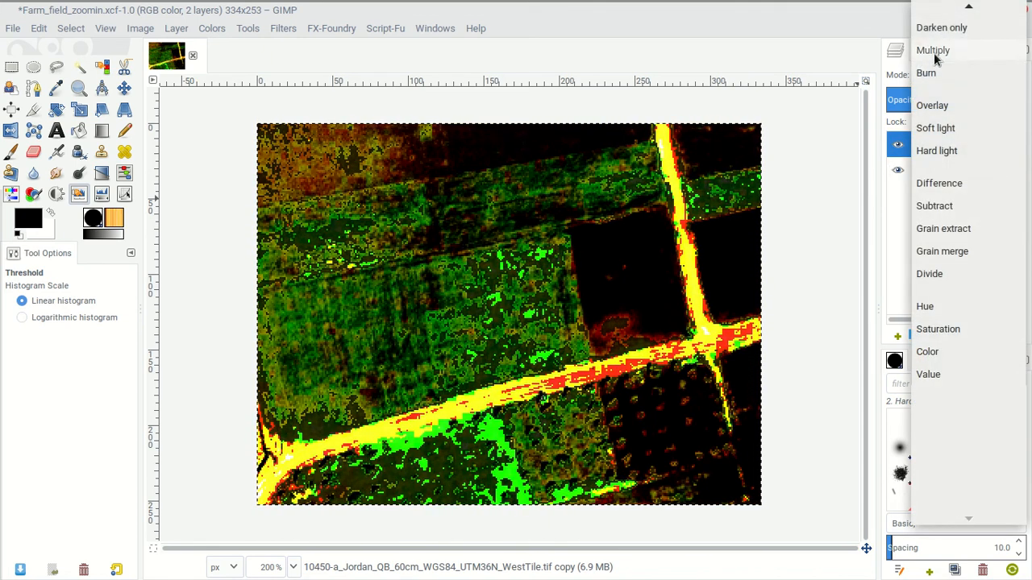
pyautogui.click(935, 29)
pyautogui.moveTo(974, 110); pyautogui.dragTo(1018, 95)
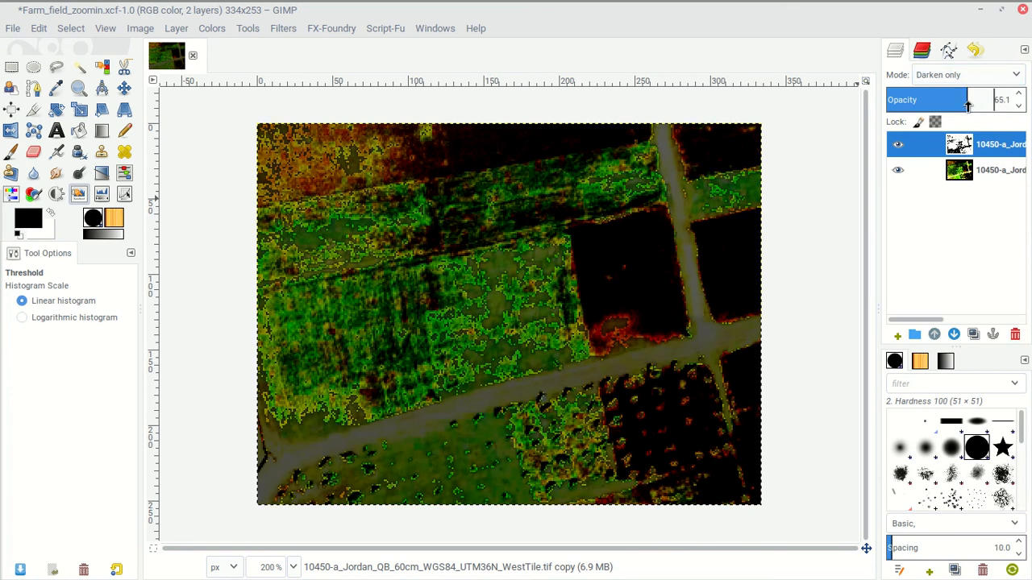
# - Try the Overlay blend mode on the black-and-white layer with opacity lowered to about 92.2
pyautogui.click(984, 76)
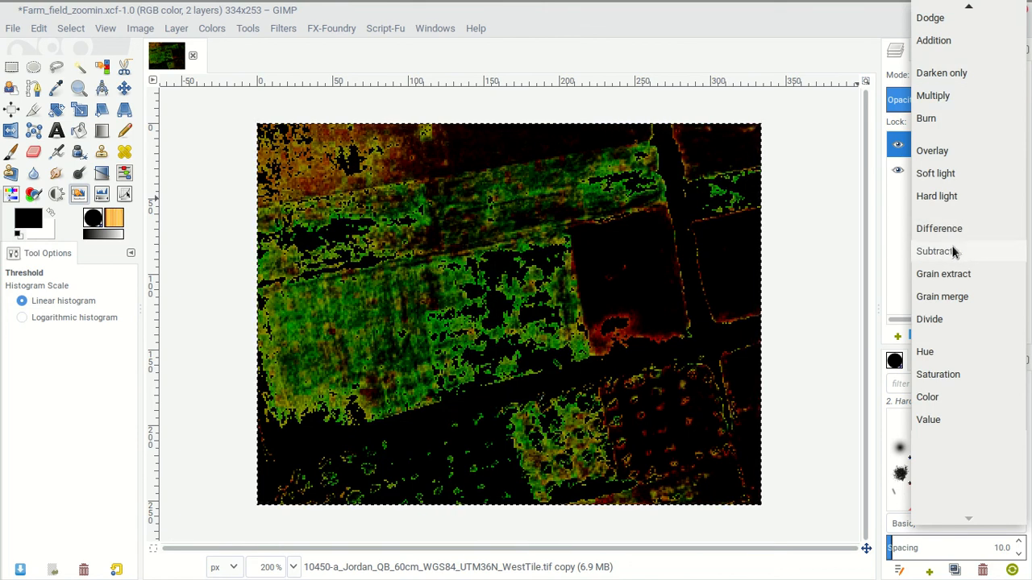
pyautogui.click(944, 151)
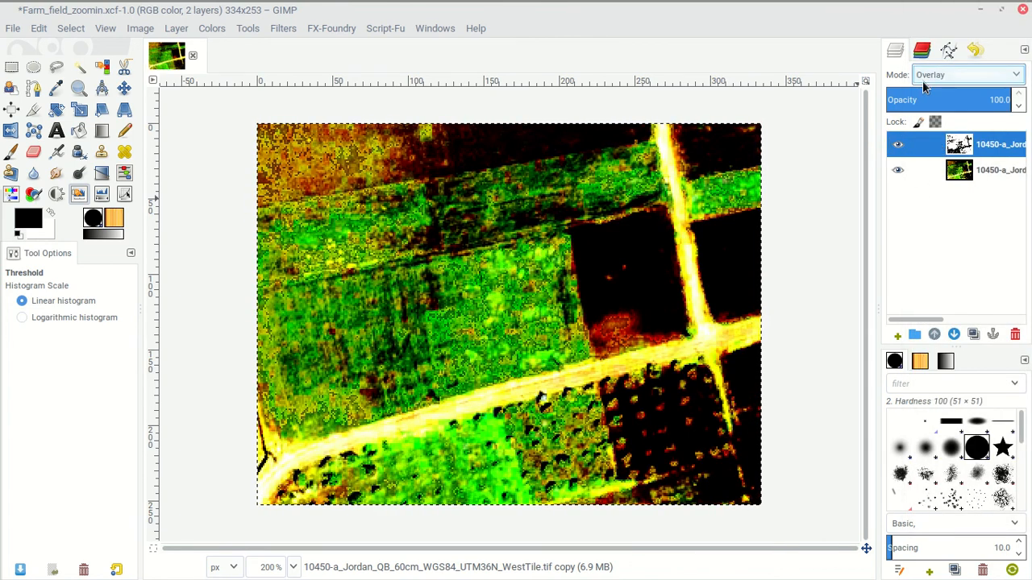
pyautogui.click(965, 94)
pyautogui.moveTo(973, 94); pyautogui.dragTo(996, 105)
# - Try the Saturation blend mode on the black-and-white layer and lower its opacity to about 33.1
pyautogui.click(972, 75)
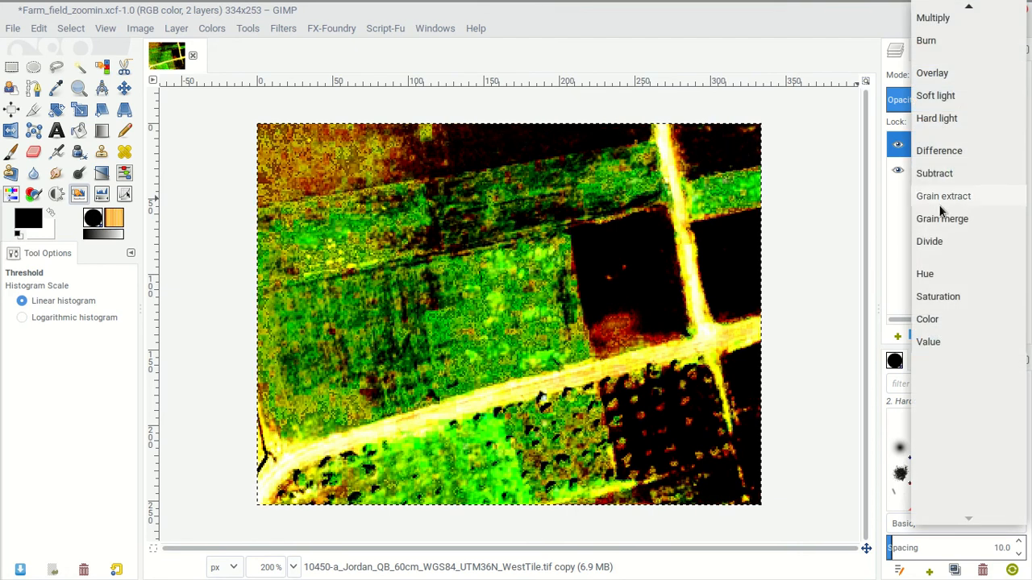
pyautogui.click(961, 298)
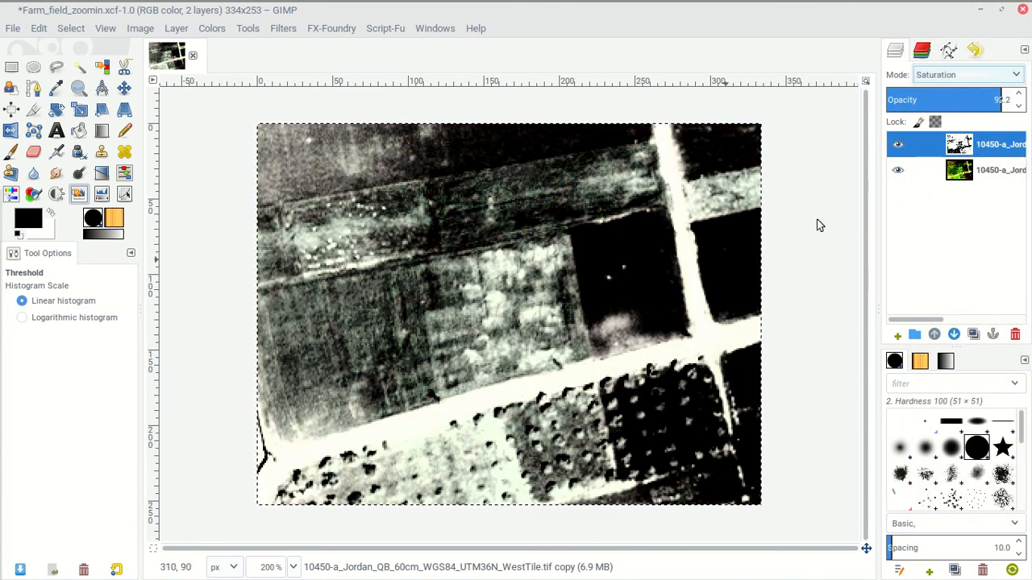
pyautogui.moveTo(966, 101); pyautogui.dragTo(915, 99)
# - Set the black-and-white layer's blend mode to Normal and its opacity to 100
pyautogui.click(943, 75)
pyautogui.scroll(10, 945, 77)
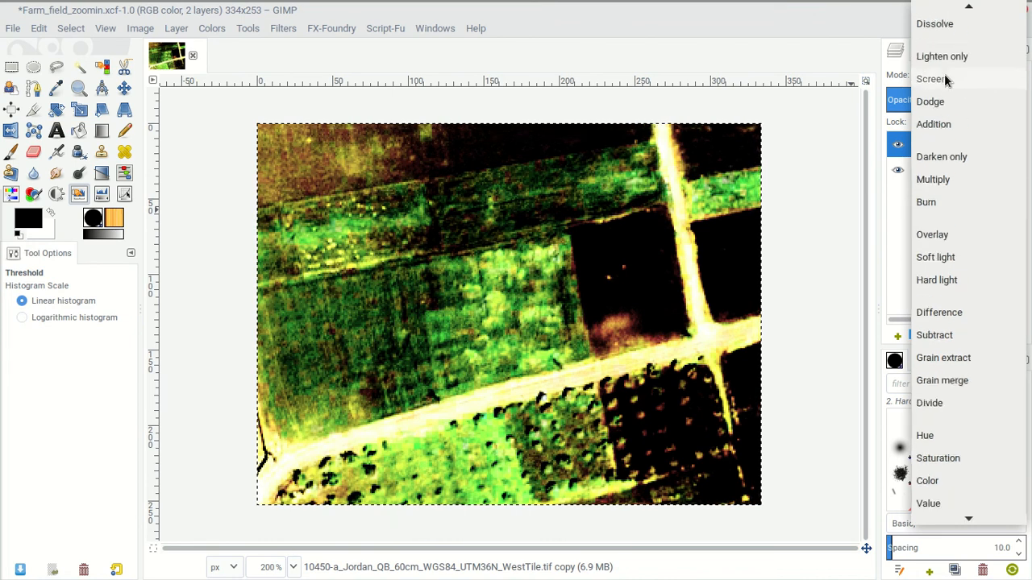
pyautogui.scroll(1, 947, 78)
pyautogui.click(940, 12)
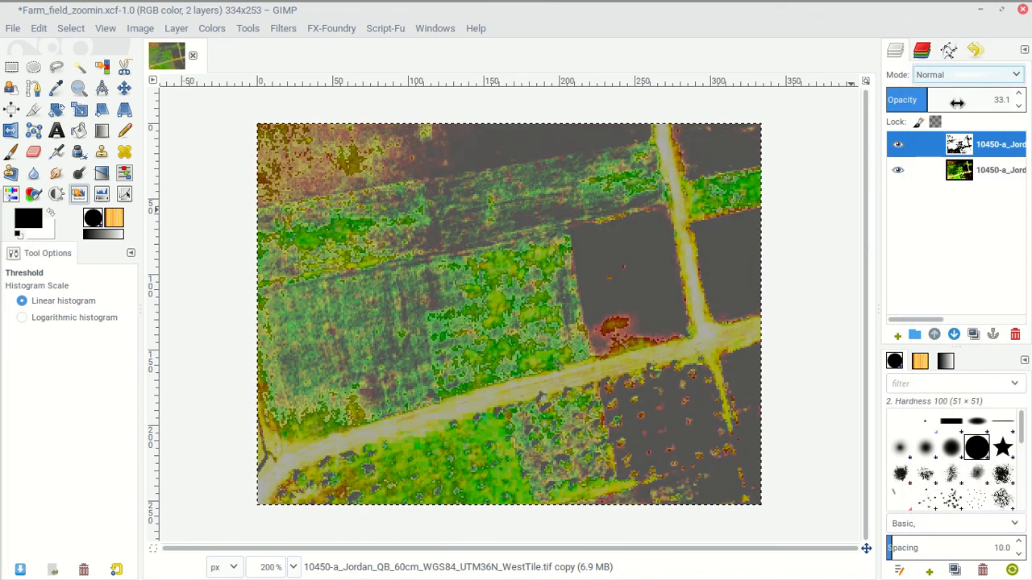
pyautogui.moveTo(927, 100); pyautogui.dragTo(1020, 100)
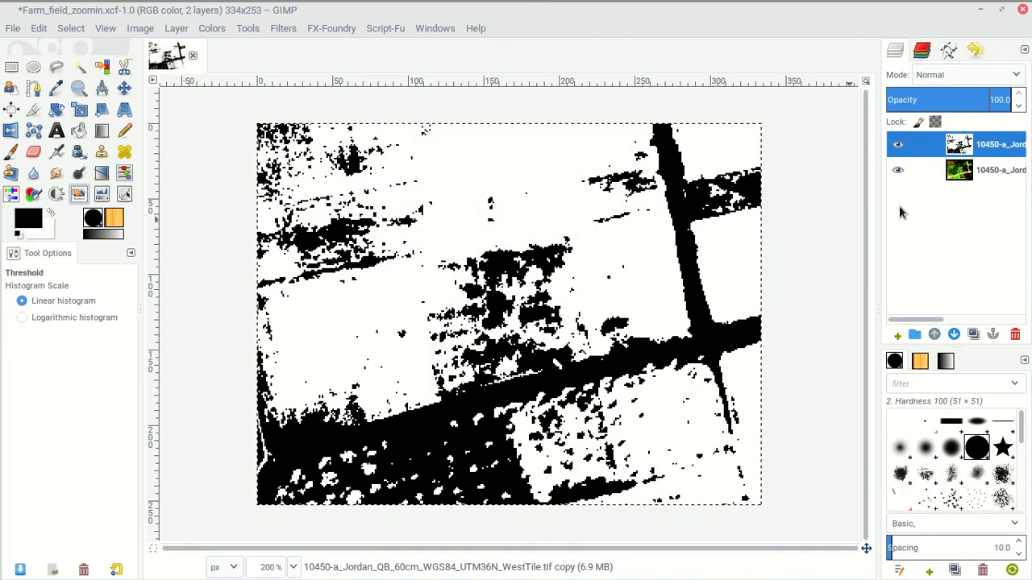
# - Check the black-and-white layer against the color image by toggling its visibility, leaving the layer shown
pyautogui.click(897, 147)
pyautogui.click(897, 147)
pyautogui.click(896, 146)
pyautogui.click(897, 147)
pyautogui.click(897, 147)
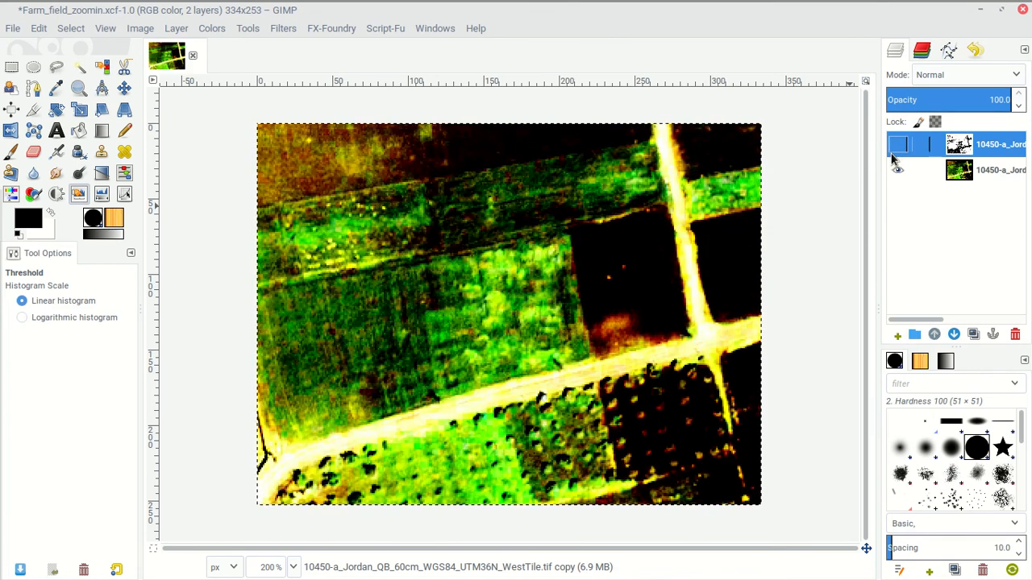
pyautogui.click(896, 147)
pyautogui.click(896, 147)
pyautogui.click(896, 146)
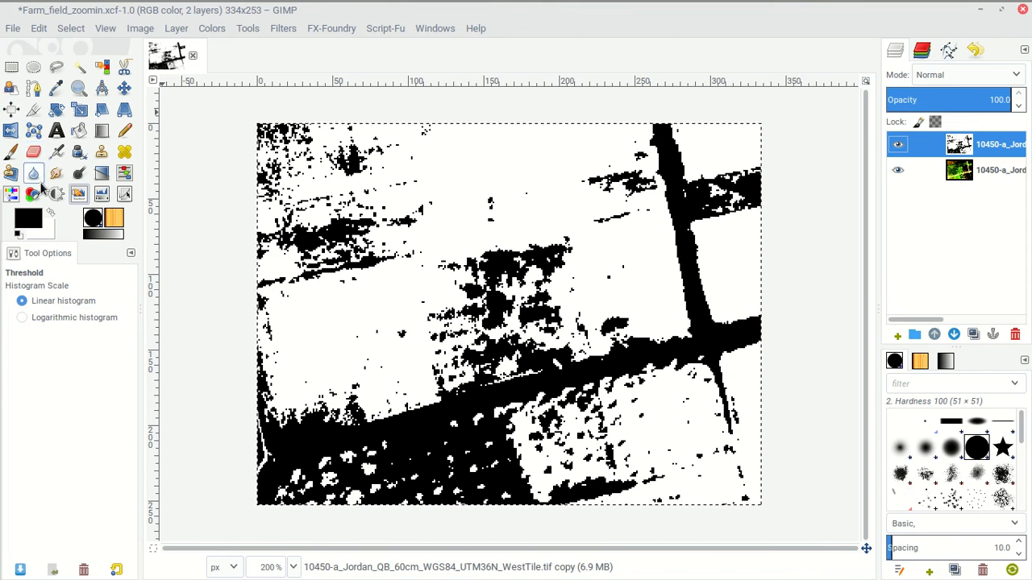
# - Erase everything around the central dark field patch on the upper layer with the Eraser at size 88.63
pyautogui.click(33, 151)
pyautogui.moveTo(433, 436)
pyautogui.mouseDown()
pyautogui.moveTo(373, 450)
pyautogui.moveTo(496, 459)
pyautogui.moveTo(710, 411)
pyautogui.moveTo(698, 258)
pyautogui.moveTo(400, 195)
pyautogui.moveTo(315, 166)
pyautogui.moveTo(373, 299)
pyautogui.moveTo(351, 436)
pyautogui.moveTo(295, 444)
pyautogui.moveTo(682, 449)
pyautogui.moveTo(767, 460)
pyautogui.moveTo(540, 480)
pyautogui.moveTo(532, 447)
pyautogui.moveTo(626, 428)
pyautogui.moveTo(720, 330)
pyautogui.moveTo(733, 177)
pyautogui.moveTo(373, 159)
pyautogui.moveTo(326, 512)
pyautogui.moveTo(325, 374)
pyautogui.moveTo(397, 250)
pyautogui.moveTo(445, 218)
pyautogui.moveTo(608, 181)
pyautogui.moveTo(664, 242)
pyautogui.moveTo(737, 535)
pyautogui.moveTo(580, 532)
pyautogui.moveTo(352, 487)
pyautogui.moveTo(283, 315)
pyautogui.moveTo(286, 162)
pyautogui.mouseUp()
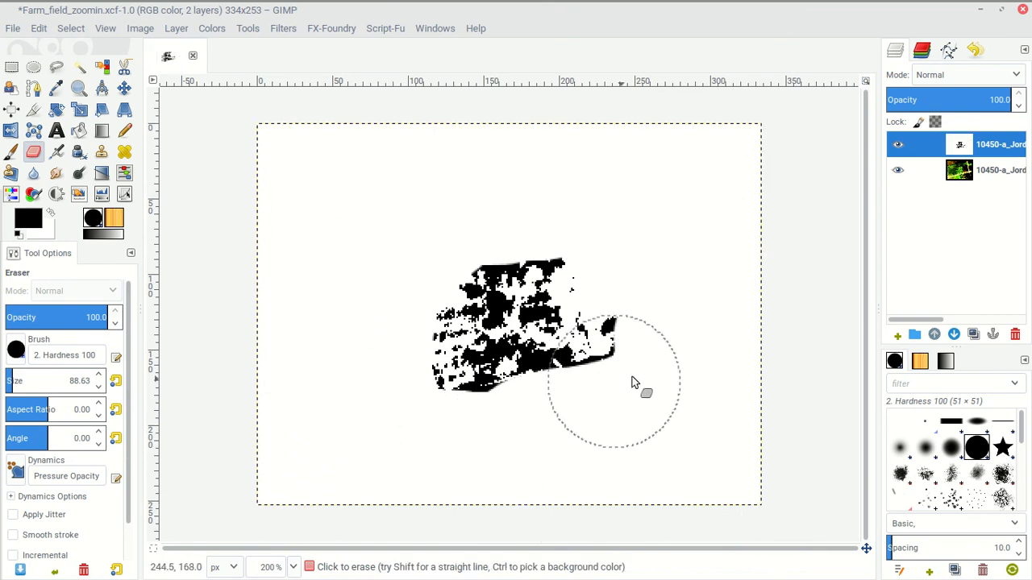
pyautogui.moveTo(653, 358)
pyautogui.mouseDown()
pyautogui.moveTo(663, 382)
pyautogui.moveTo(575, 451)
pyautogui.moveTo(502, 465)
pyautogui.mouseUp()
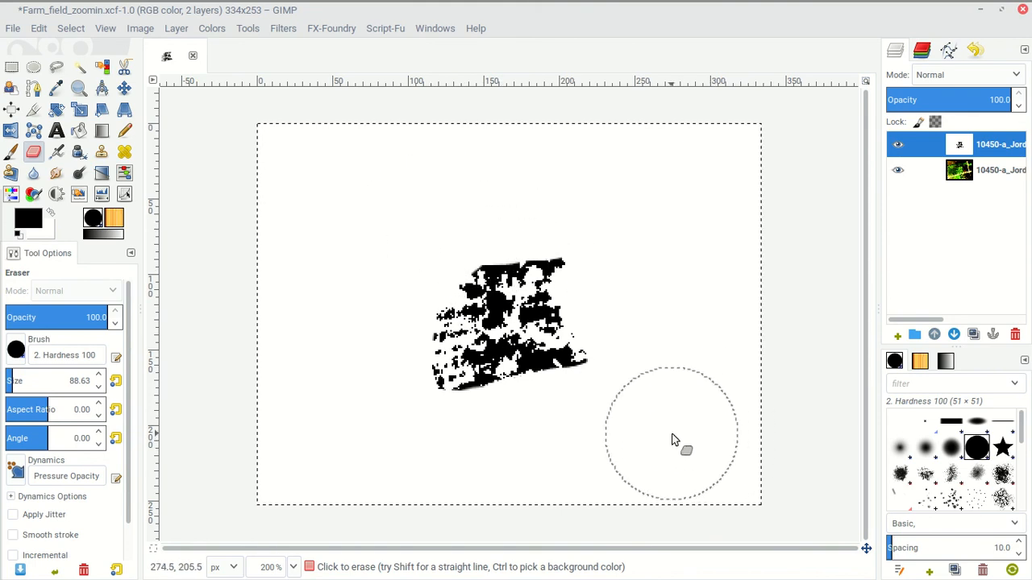
pyautogui.click(13, 28)
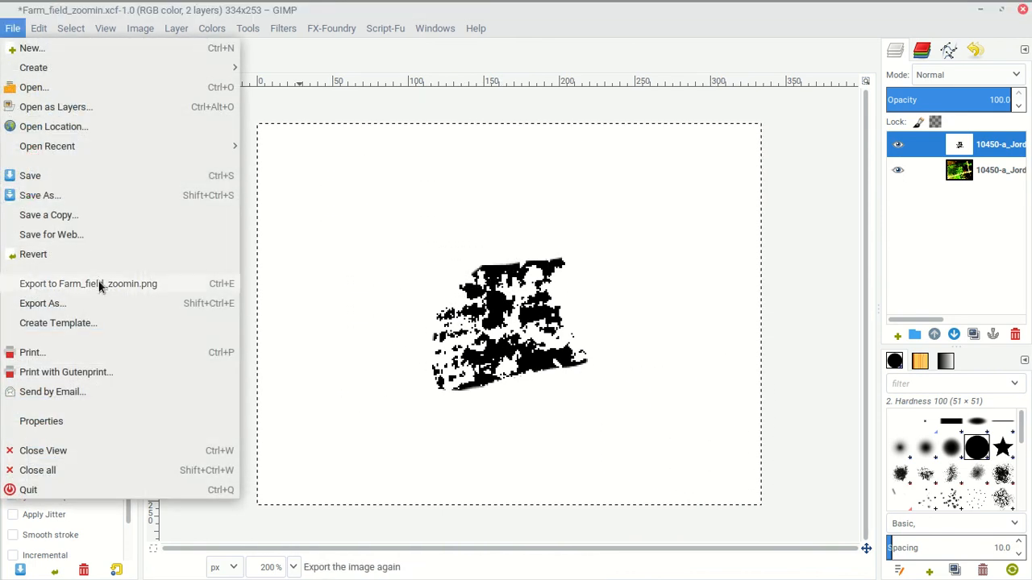
pyautogui.click(829, 332)
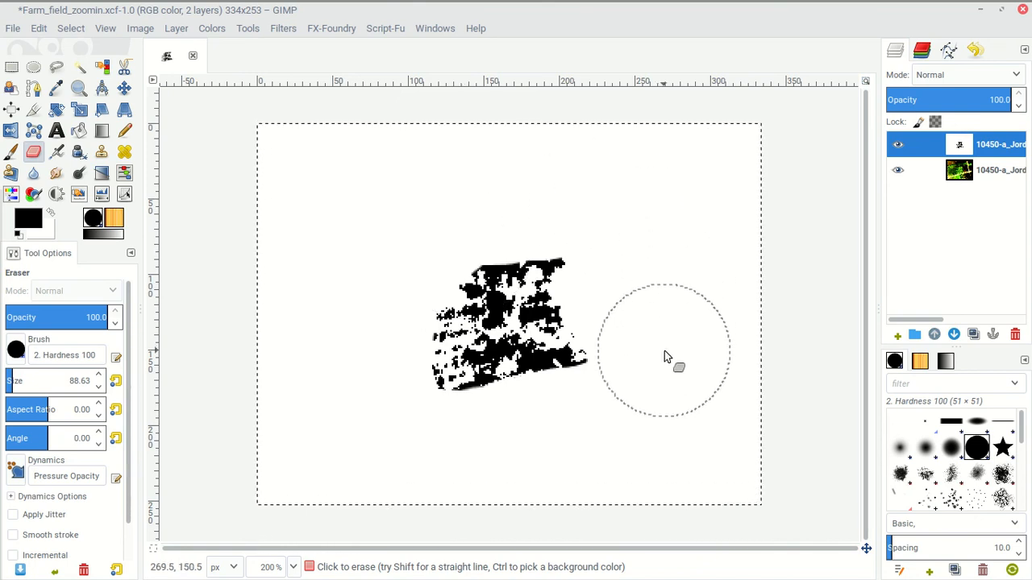
pyautogui.moveTo(680, 7)
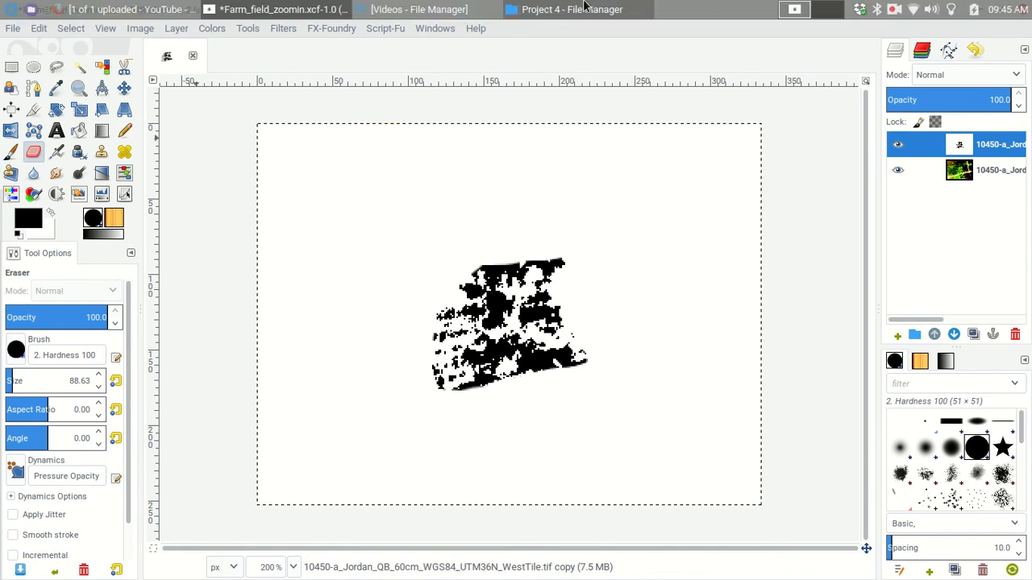
pyautogui.click(894, 10)
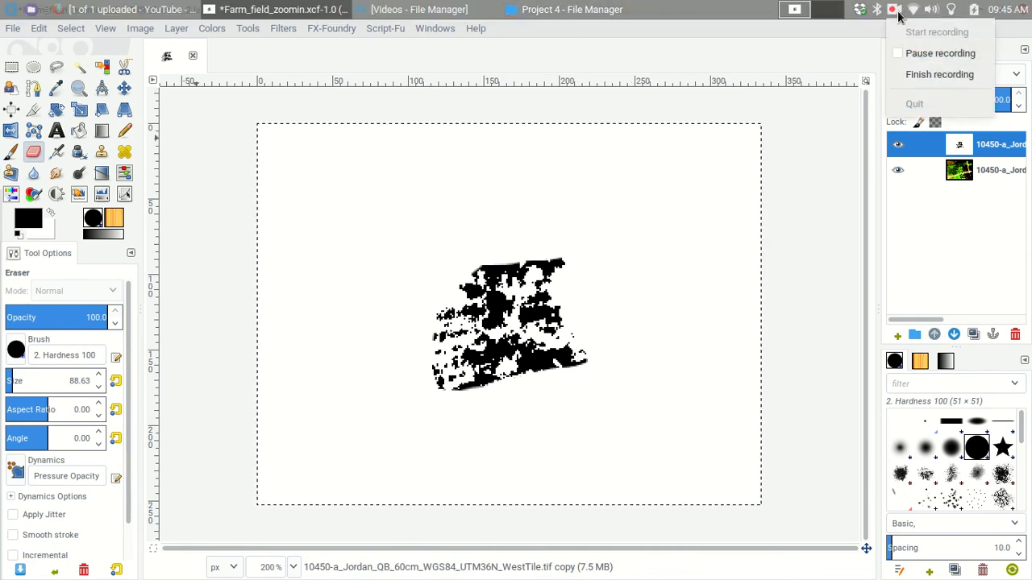